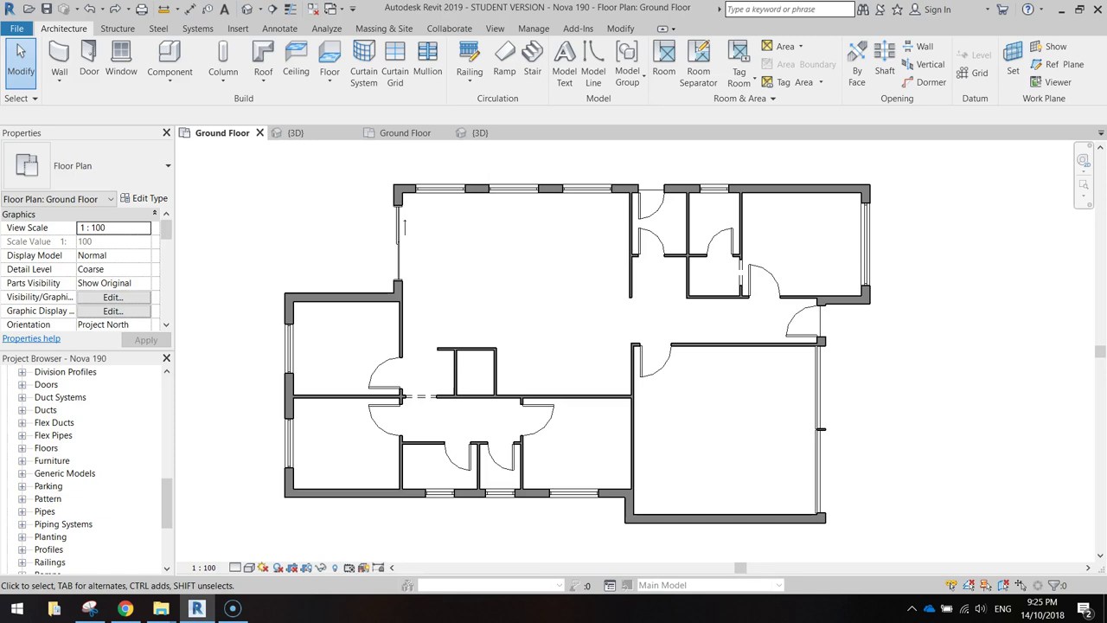
Step: Glance at the house in 3D, then return to the Ground Floor plan
{"action": "left_click", "coordinate": [297, 132]}
{"action": "middle_click_drag", "start_coordinate": [804, 366], "coordinate": [638, 348]}
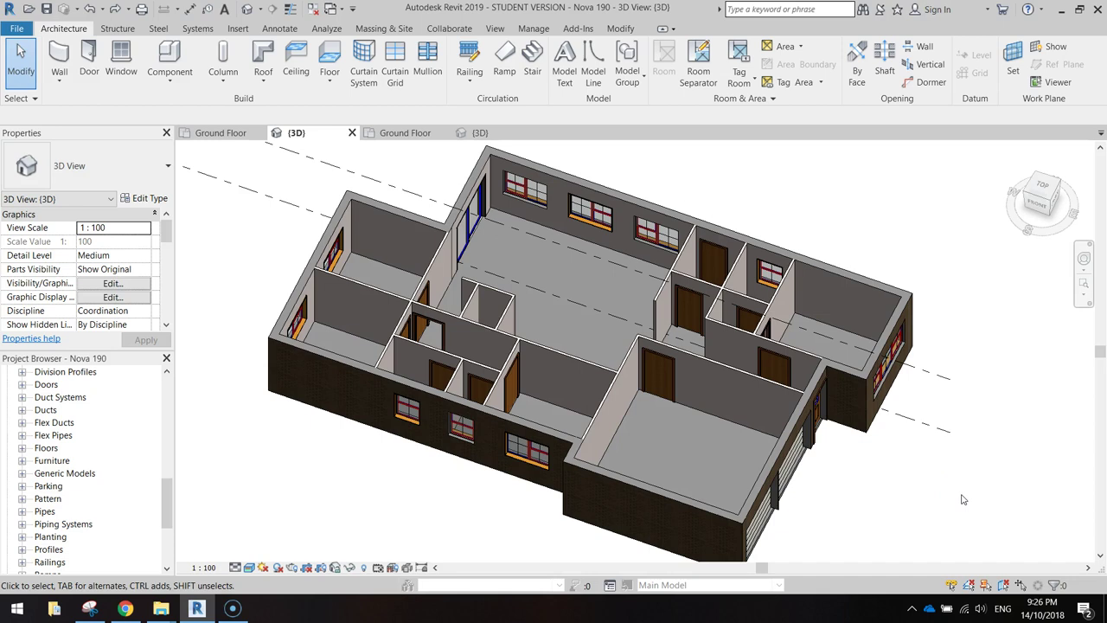
{"action": "left_click", "coordinate": [234, 134]}
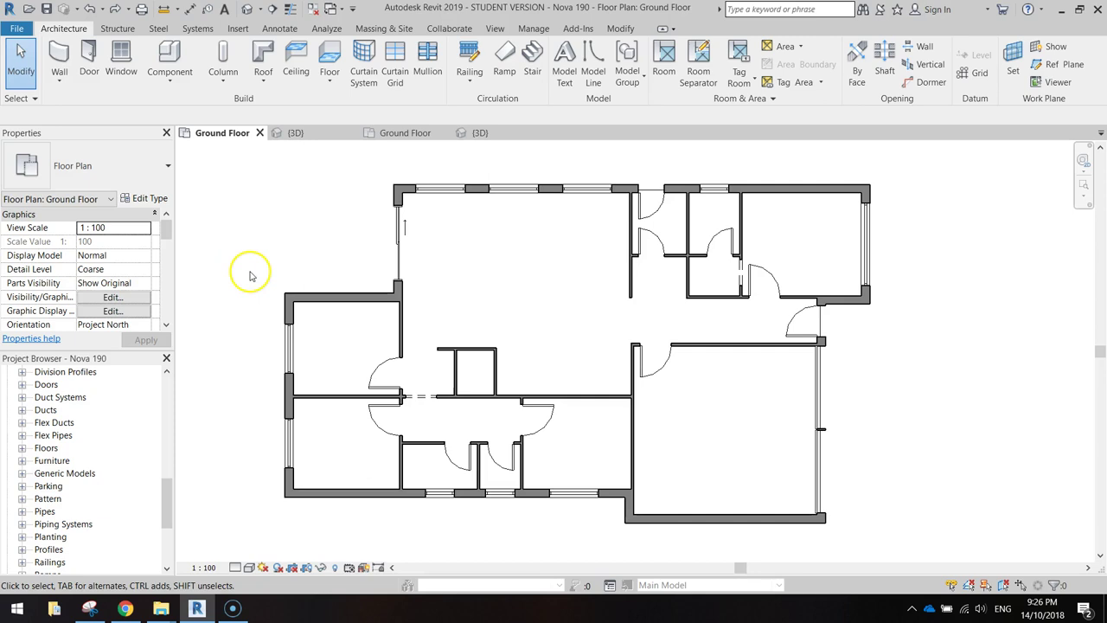
Step: Load Bed - Large Sizes (AUS) from the Australia Furniture > Beds library
{"action": "left_click", "coordinate": [237, 29]}
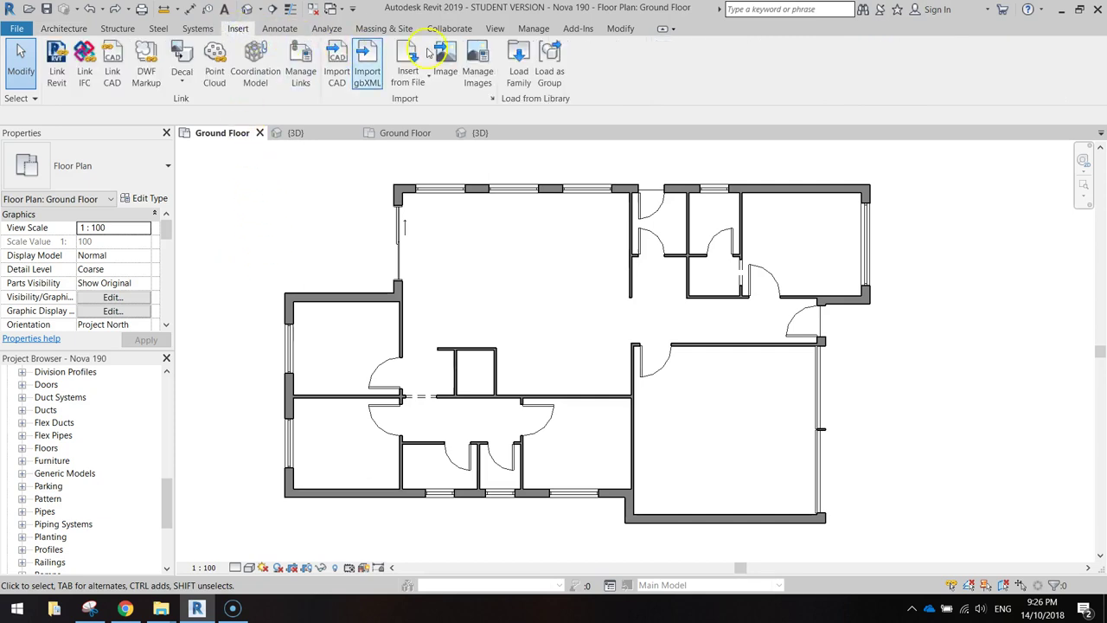
{"action": "left_click", "coordinate": [519, 56]}
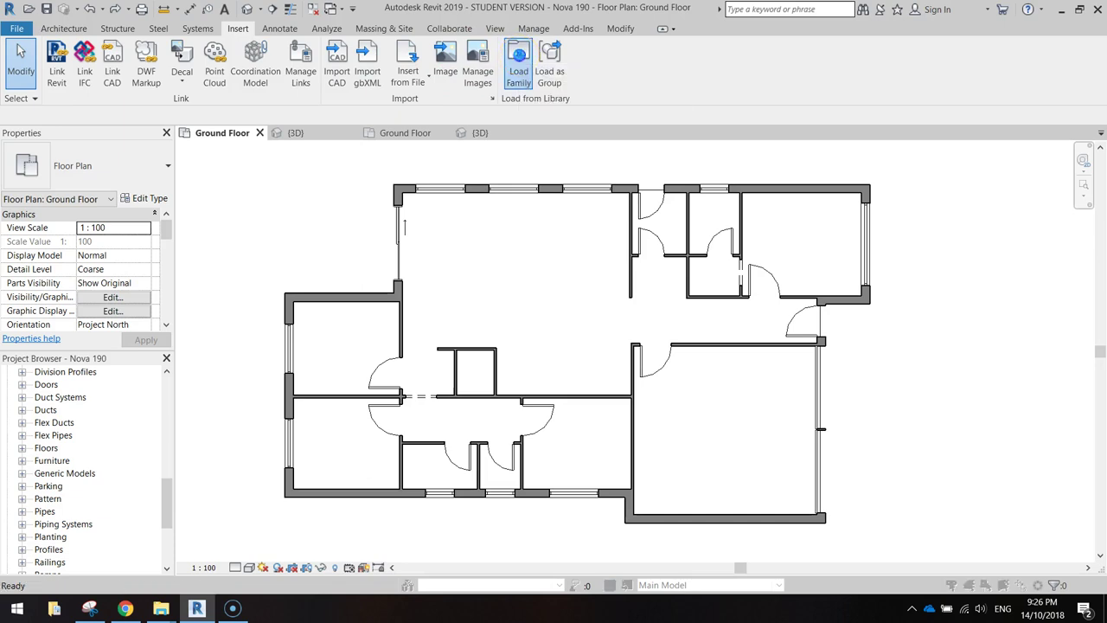
{"action": "left_click", "coordinate": [819, 45]}
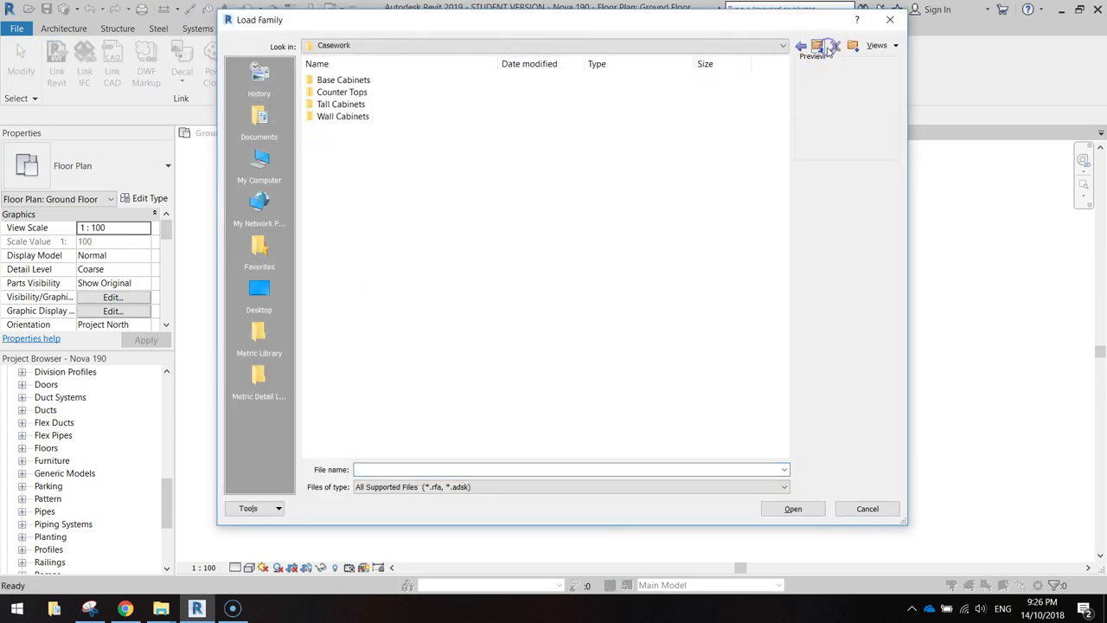
{"action": "left_click", "coordinate": [822, 49]}
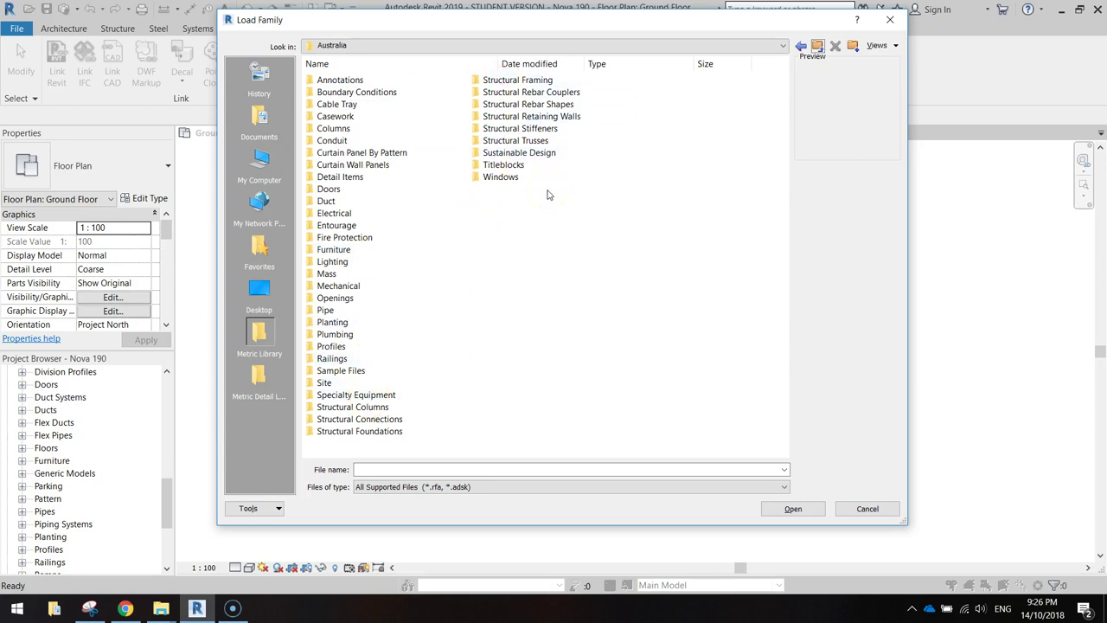
{"action": "left_click", "coordinate": [348, 250]}
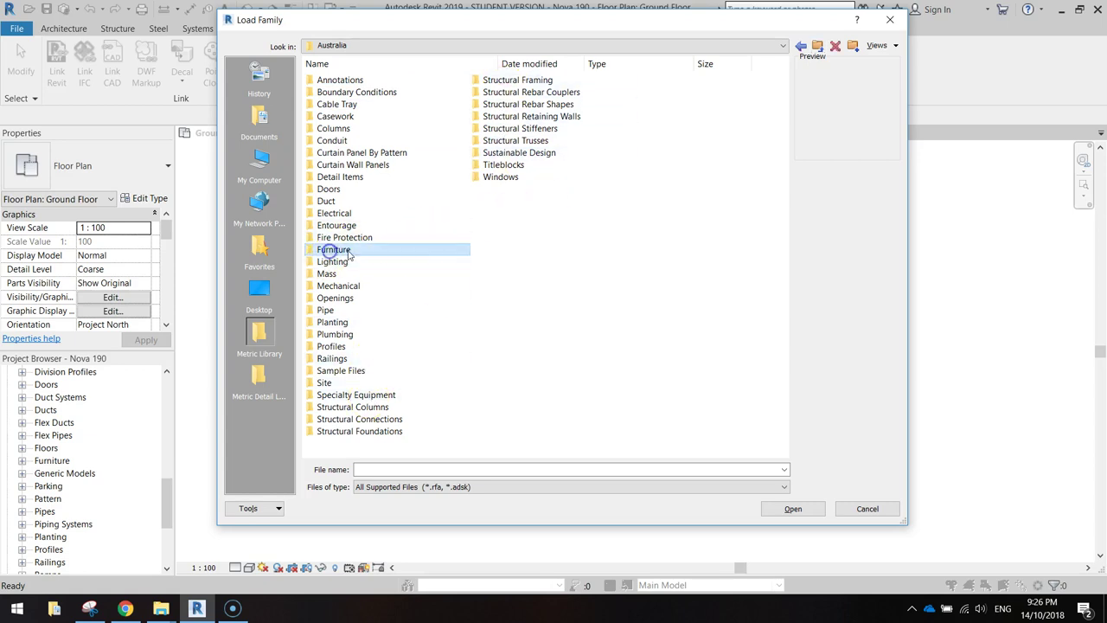
{"action": "double_click", "coordinate": [404, 253]}
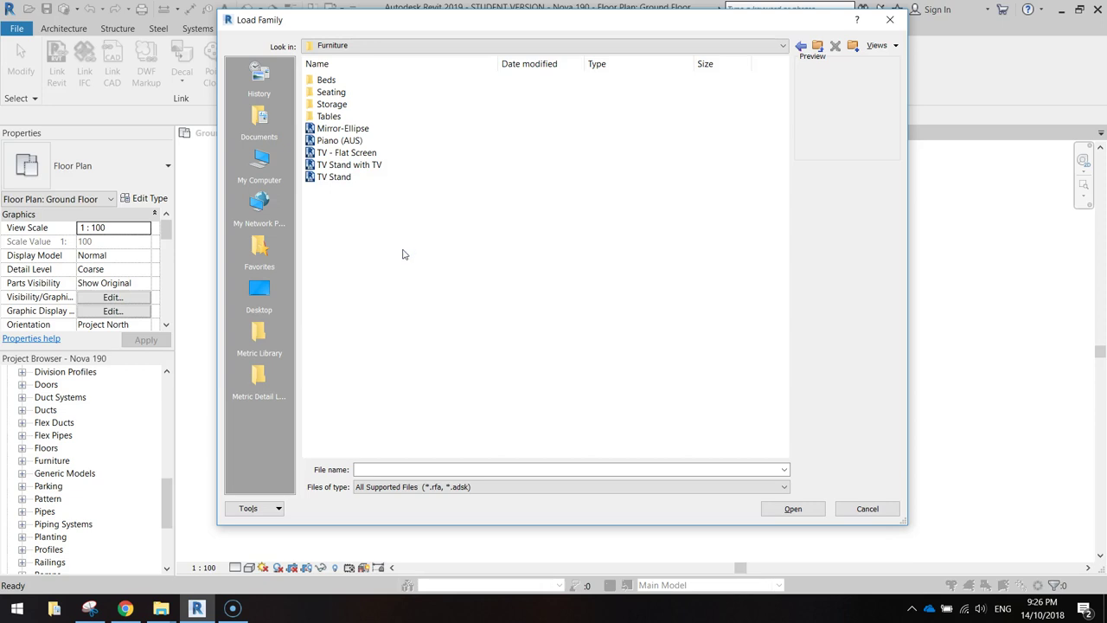
{"action": "left_click", "coordinate": [348, 80]}
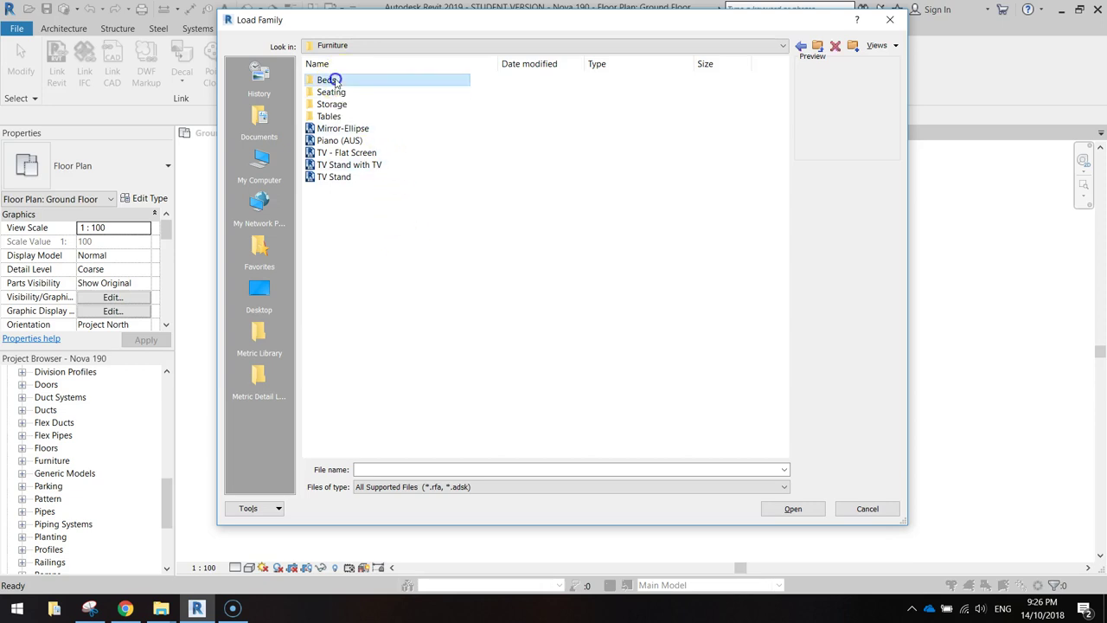
{"action": "double_click", "coordinate": [338, 80]}
{"action": "left_click", "coordinate": [363, 80]}
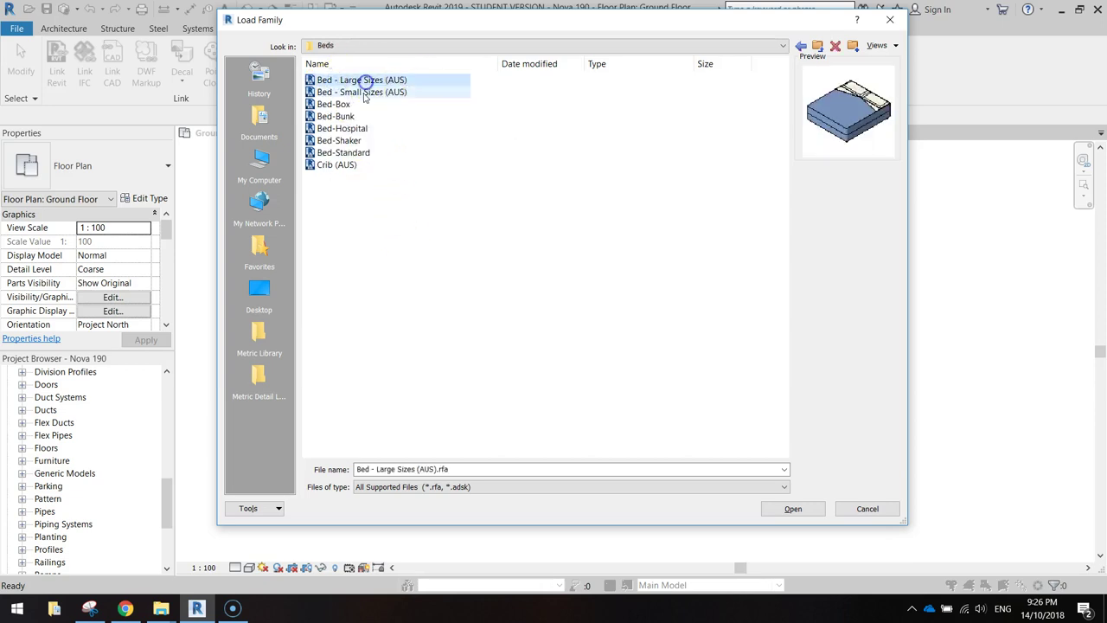
{"action": "left_click", "coordinate": [370, 80]}
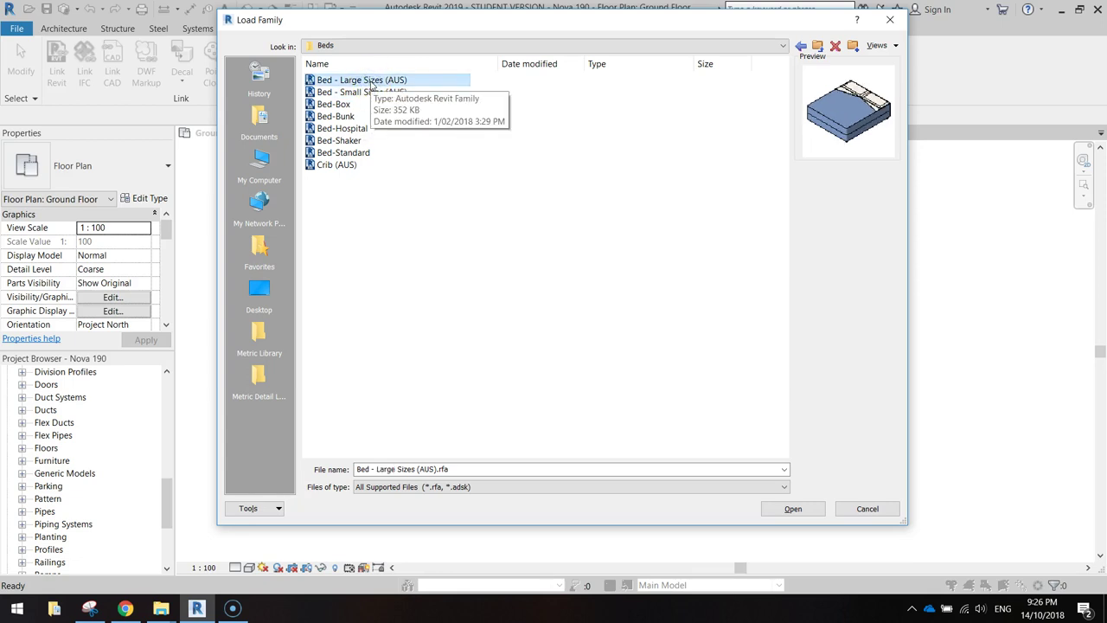
{"action": "double_click", "coordinate": [370, 80]}
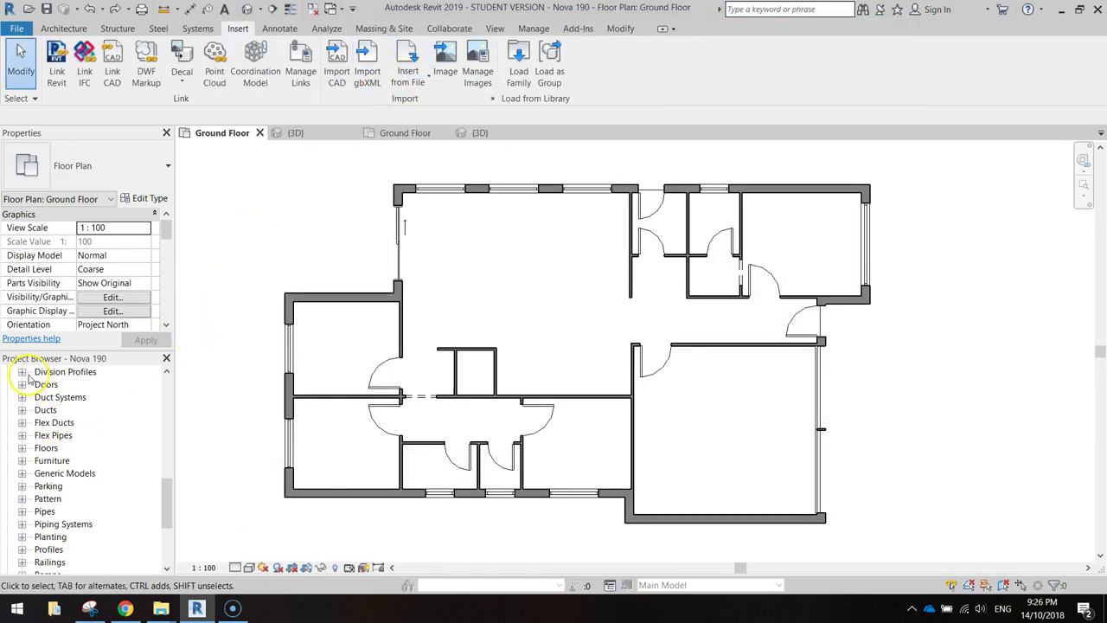
Step: Expand Families > Furniture in the Project Browser to list the loaded families
{"action": "mouse_move", "coordinate": [164, 504]}
{"action": "left_mouse_down"}
{"action": "mouse_move", "coordinate": [168, 430]}
{"action": "mouse_move", "coordinate": [166, 454]}
{"action": "left_mouse_up"}
{"action": "left_click", "coordinate": [46, 422]}
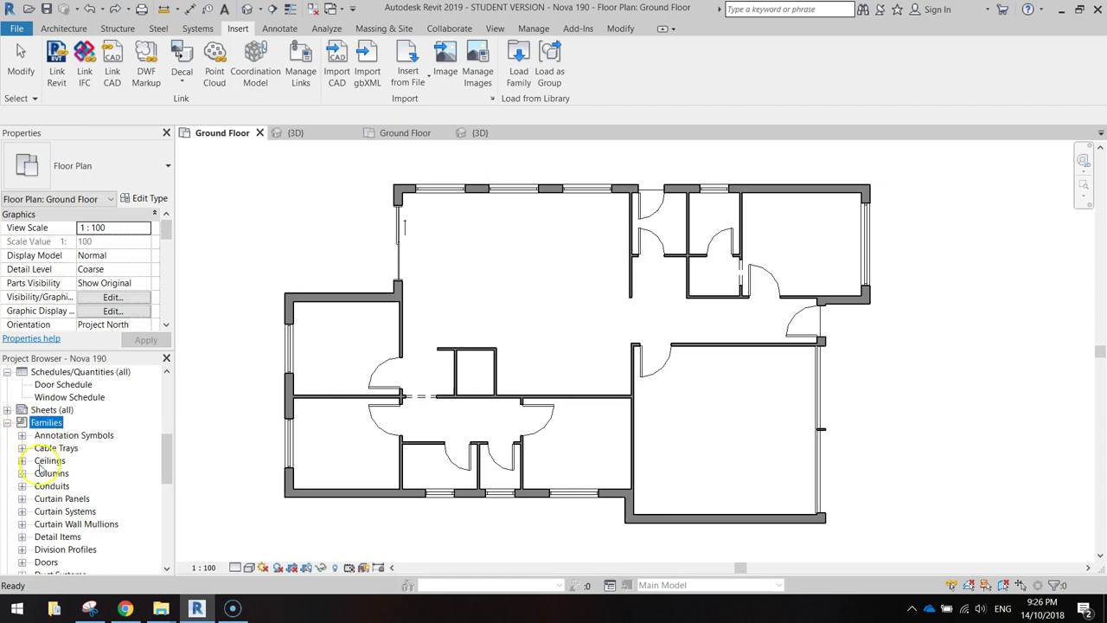
{"action": "scroll", "coordinate": [129, 510], "scroll_direction": "down", "scroll_amount": 1}
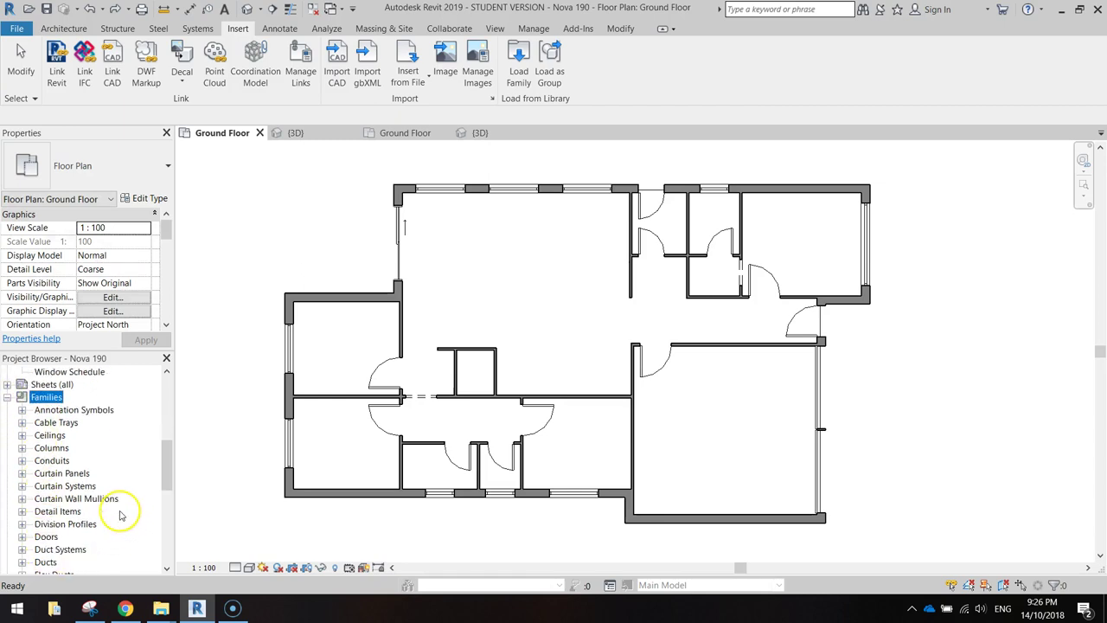
{"action": "scroll", "coordinate": [49, 407], "scroll_direction": "down", "scroll_amount": 1}
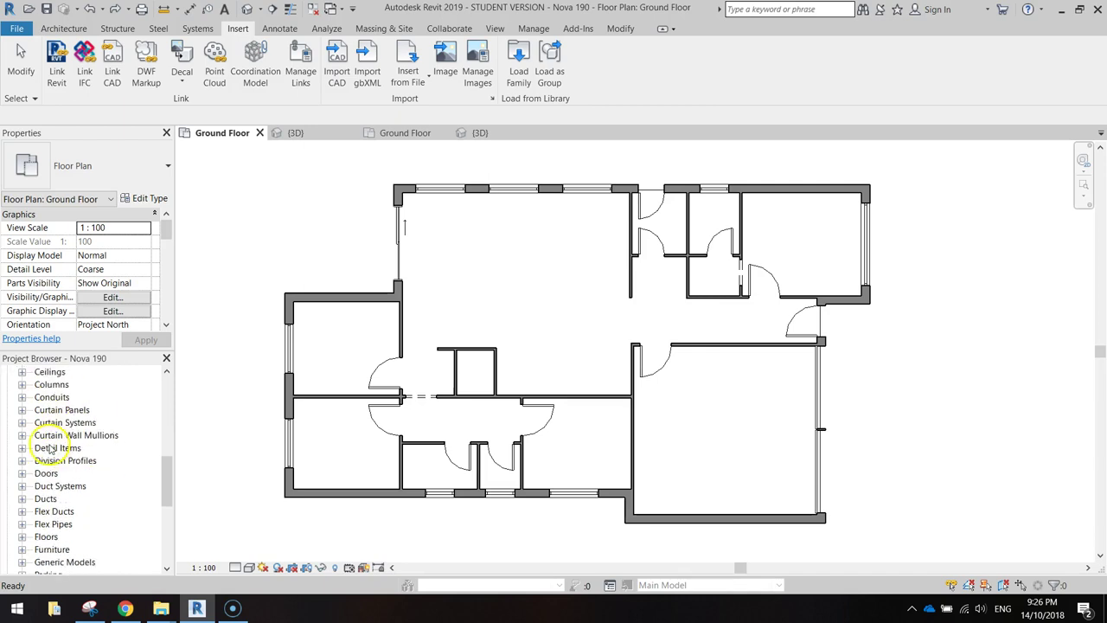
{"action": "left_click", "coordinate": [49, 550]}
{"action": "scroll", "coordinate": [52, 485], "scroll_direction": "down", "scroll_amount": 2}
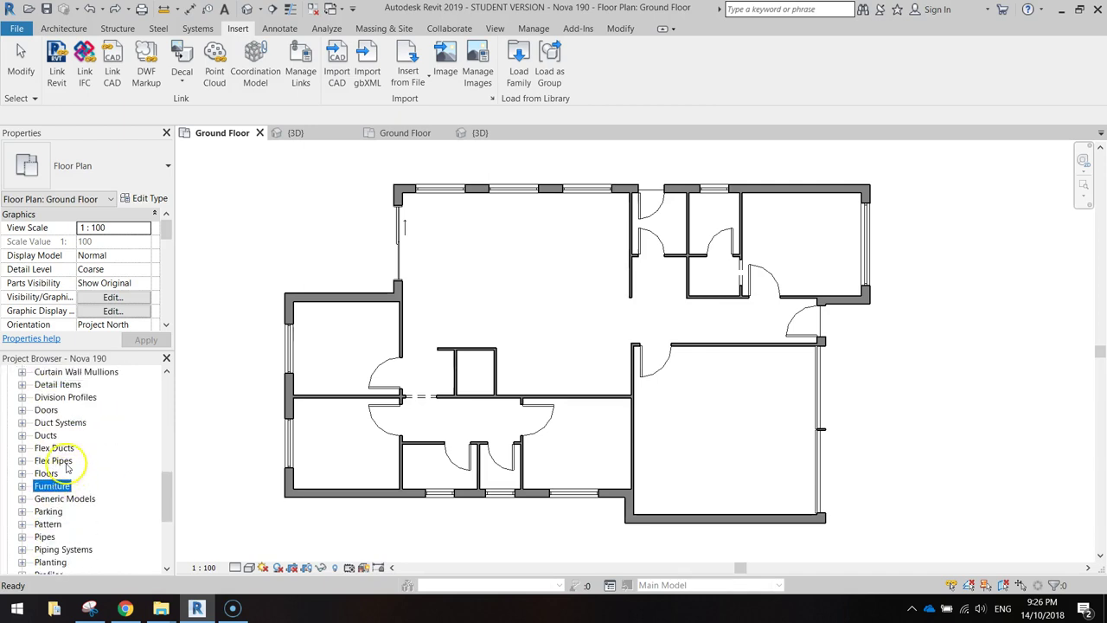
{"action": "scroll", "coordinate": [43, 438], "scroll_direction": "down", "scroll_amount": 1}
{"action": "left_click", "coordinate": [23, 423]}
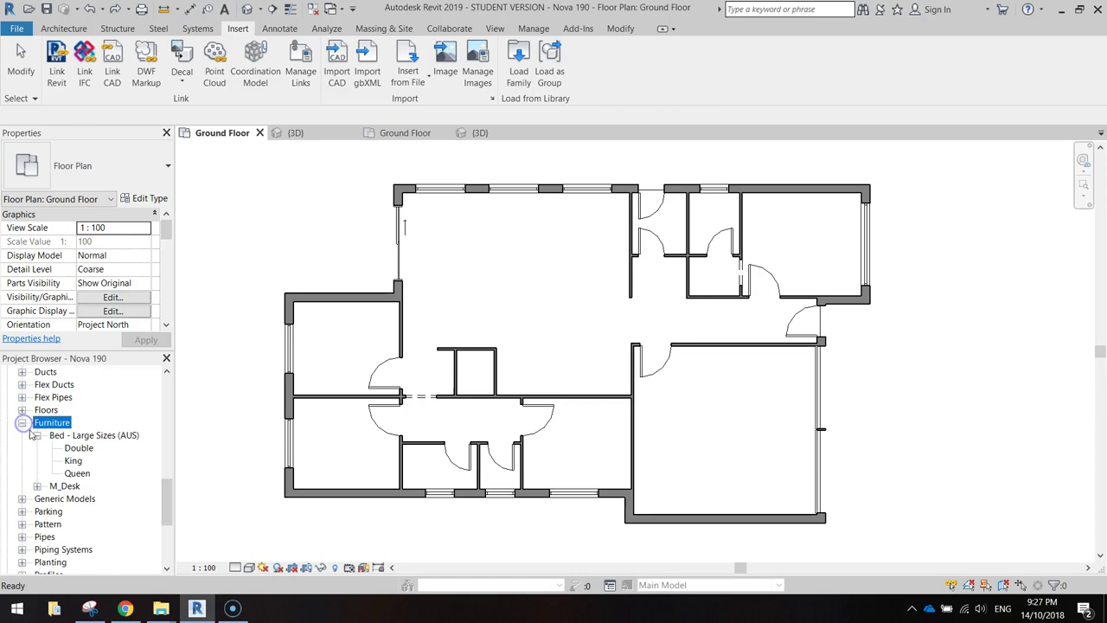
Step: Expand Bed - Large Sizes (AUS), compare Double and Queen, and select Double
{"action": "left_click", "coordinate": [36, 435]}
{"action": "left_click", "coordinate": [124, 441]}
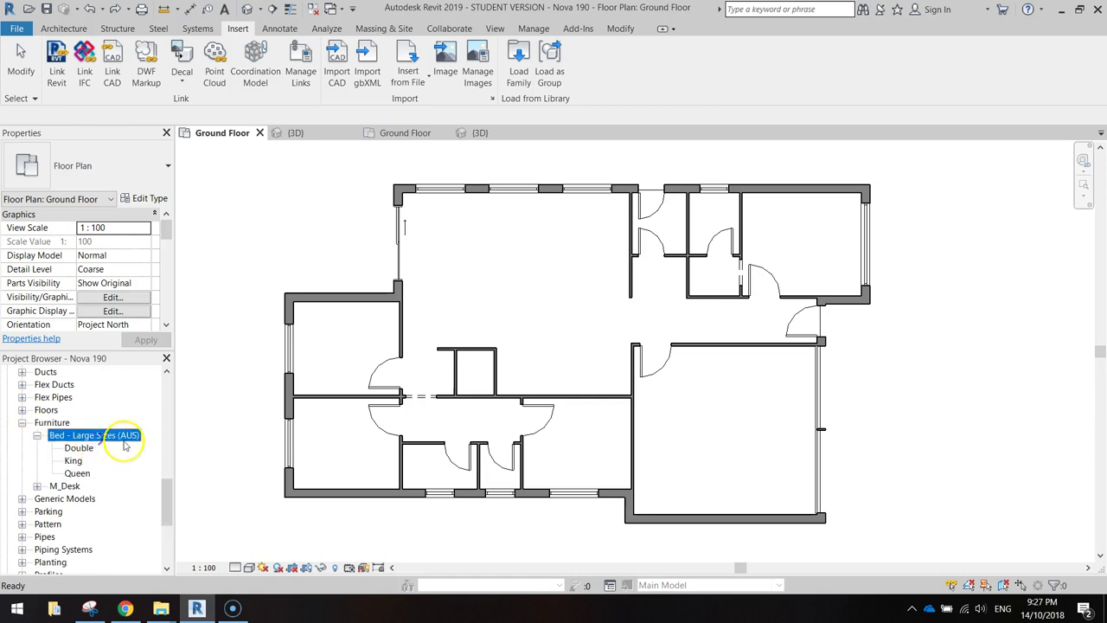
{"action": "left_click", "coordinate": [81, 448]}
{"action": "left_click", "coordinate": [77, 473]}
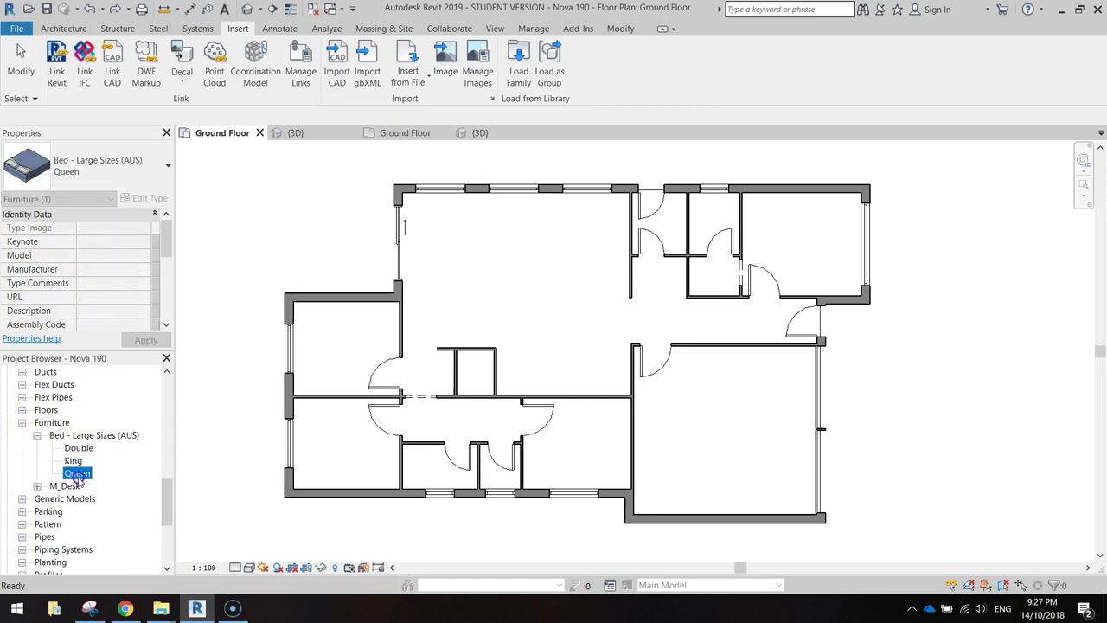
{"action": "left_click", "coordinate": [77, 448]}
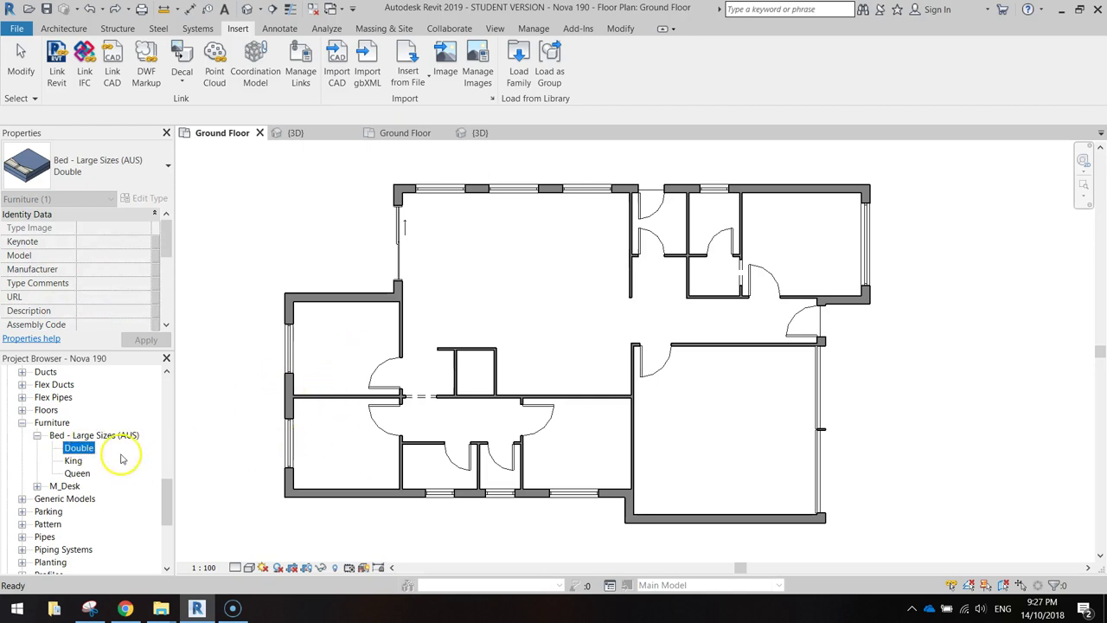
Step: Place Double beds in the top-left and lower-left bedrooms, rotating one vertically
{"action": "left_click_drag", "start_coordinate": [79, 451], "coordinate": [339, 337]}
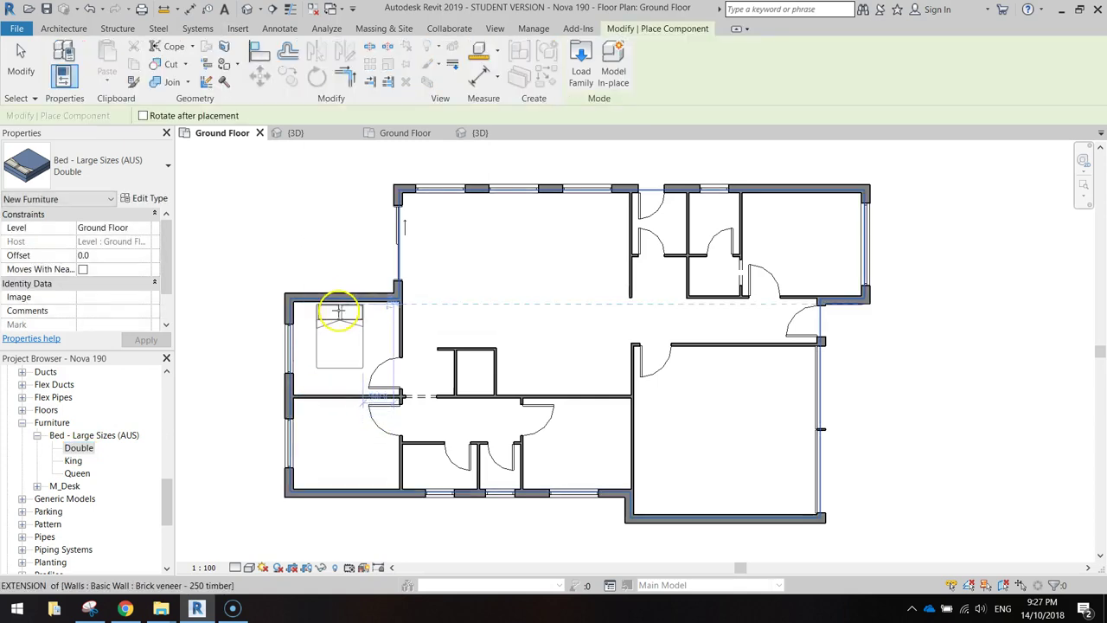
{"action": "left_click", "coordinate": [339, 311]}
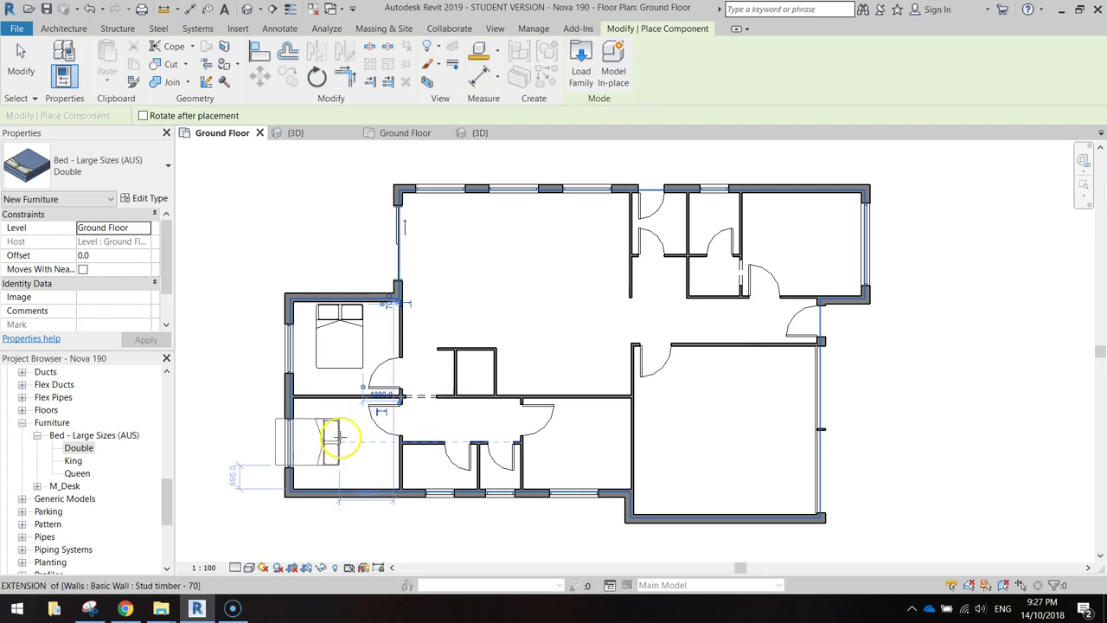
{"action": "key", "text": "space"}
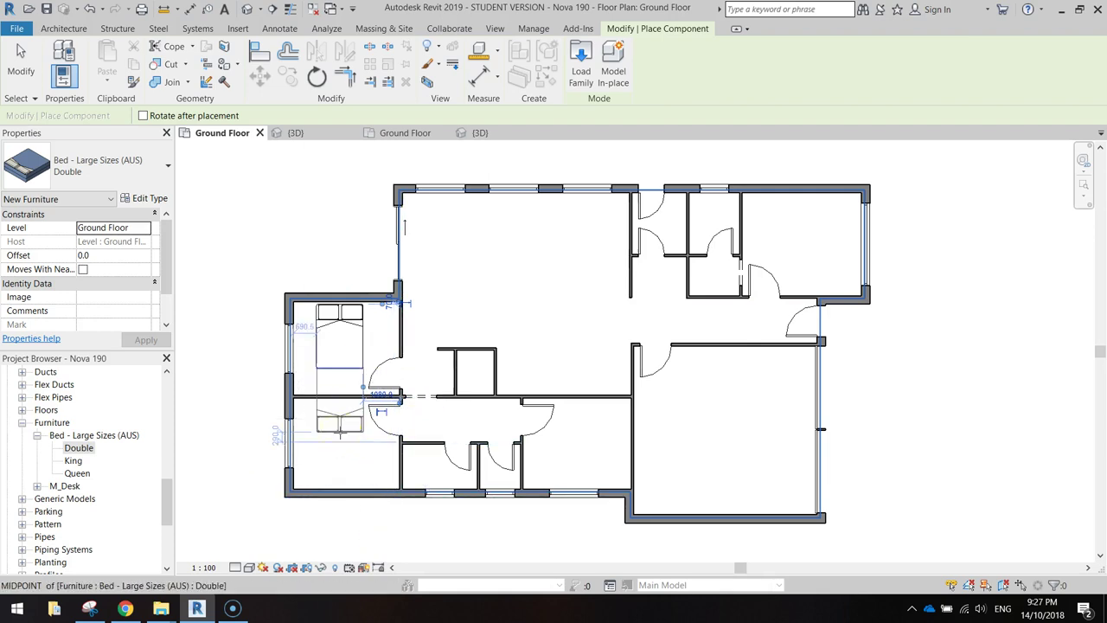
{"action": "left_click", "coordinate": [338, 485]}
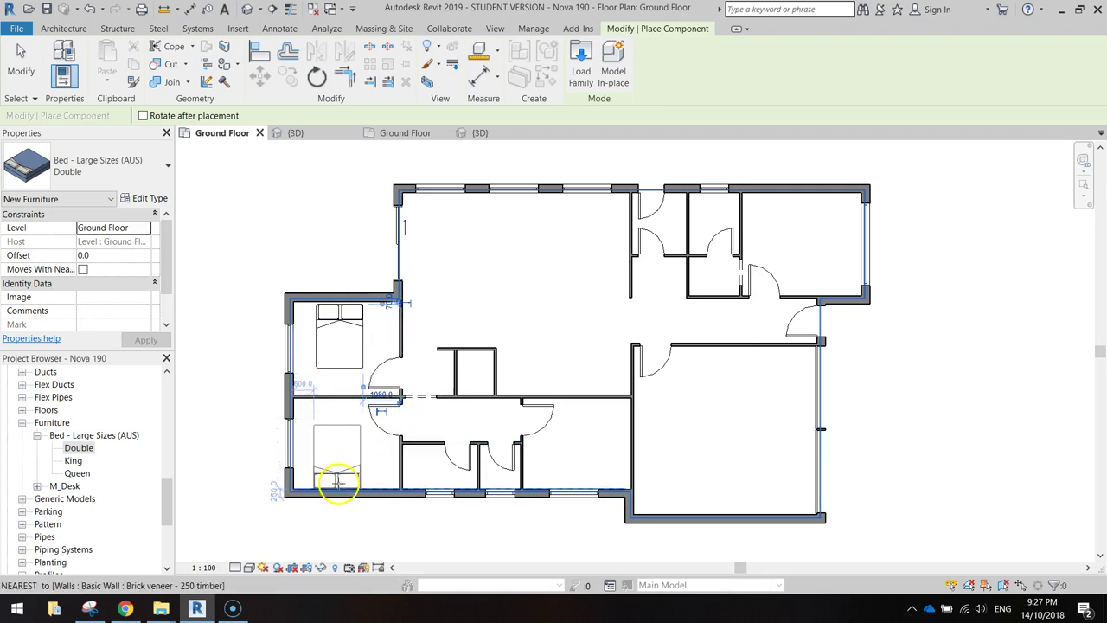
{"action": "scroll", "coordinate": [337, 474], "scroll_direction": "up", "scroll_amount": 2}
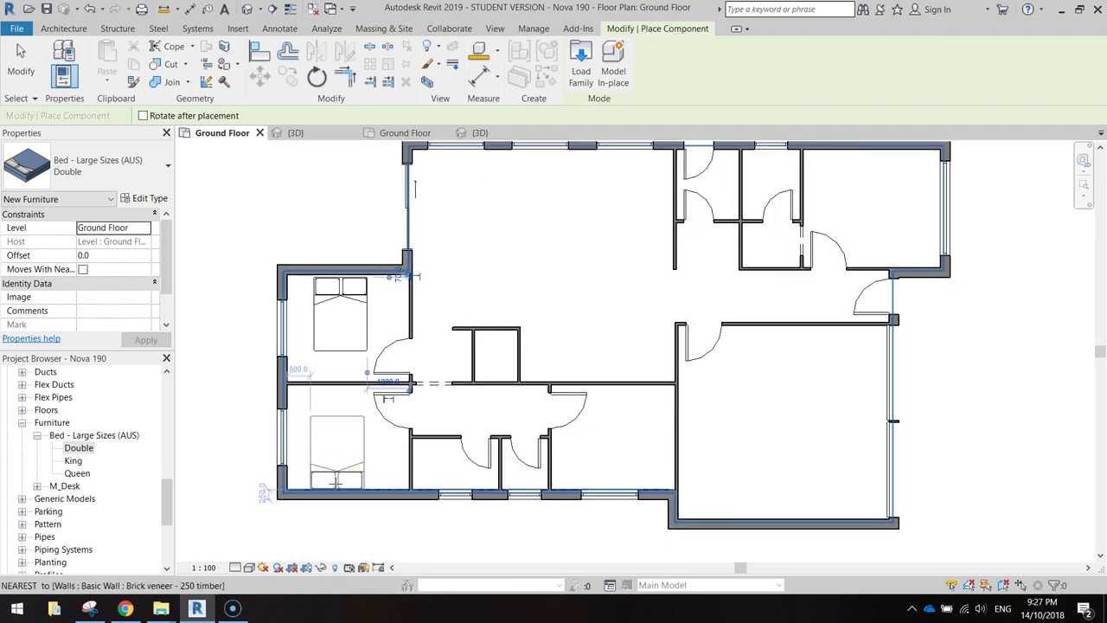
{"action": "scroll", "coordinate": [337, 474], "scroll_direction": "up", "scroll_amount": 1}
{"action": "left_click", "coordinate": [334, 481]}
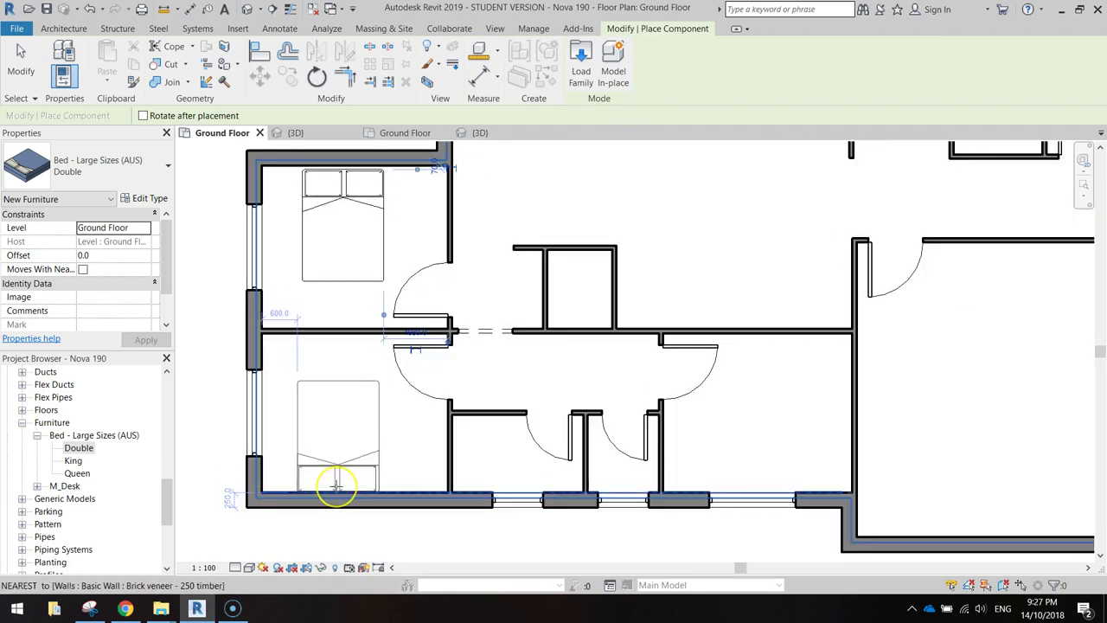
{"action": "left_click", "coordinate": [336, 481]}
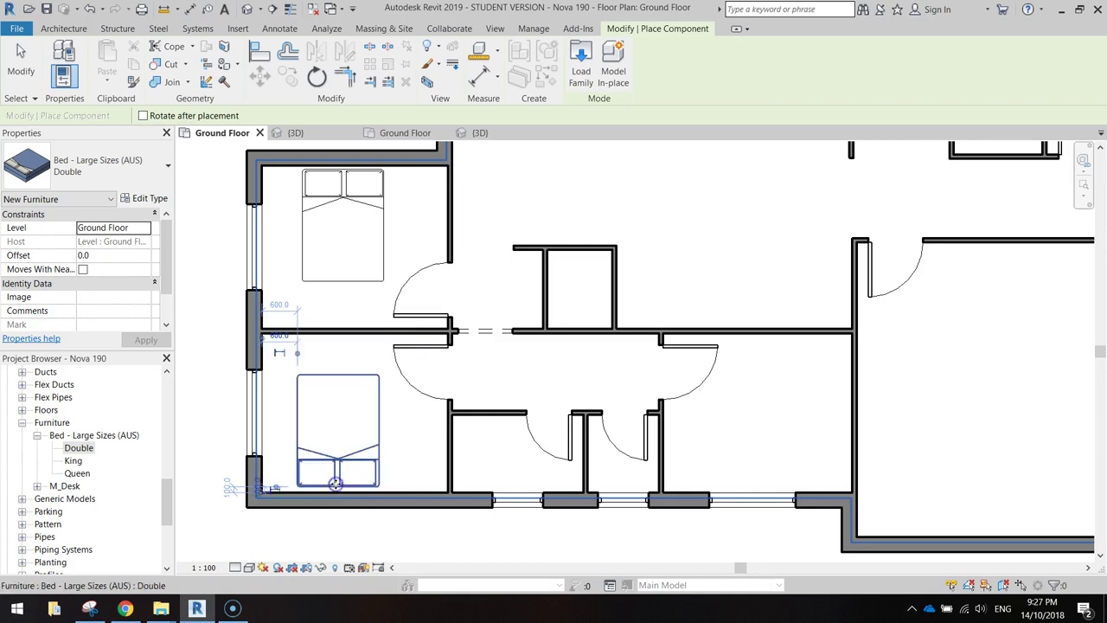
Step: Place a Double bed turned horizontally against the right-hand room's wall
{"action": "key", "text": "space"}
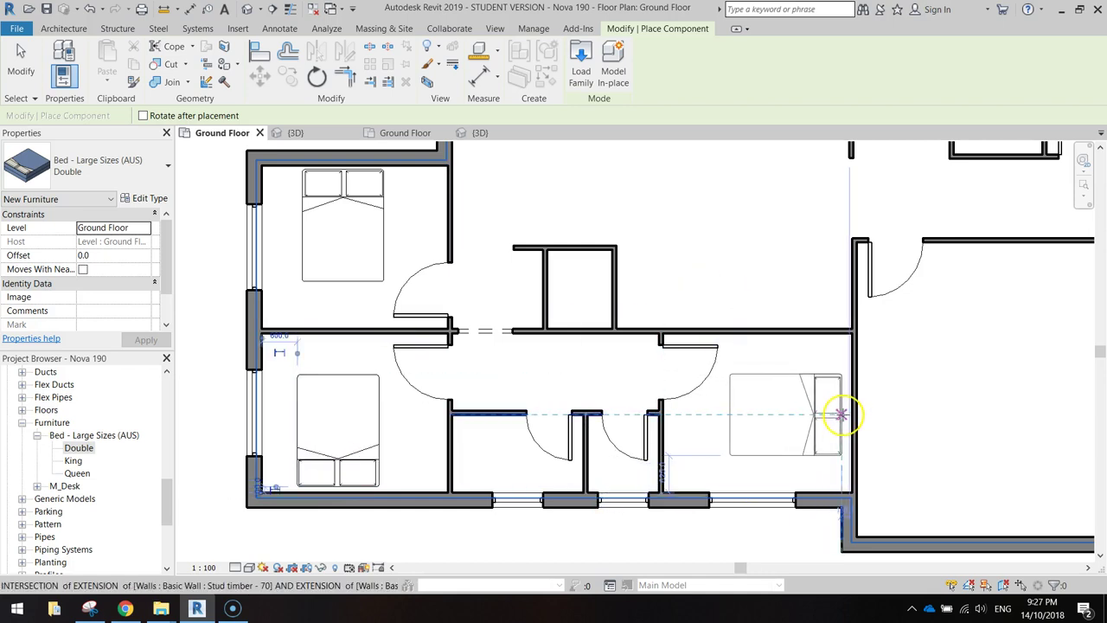
{"action": "left_click", "coordinate": [846, 415]}
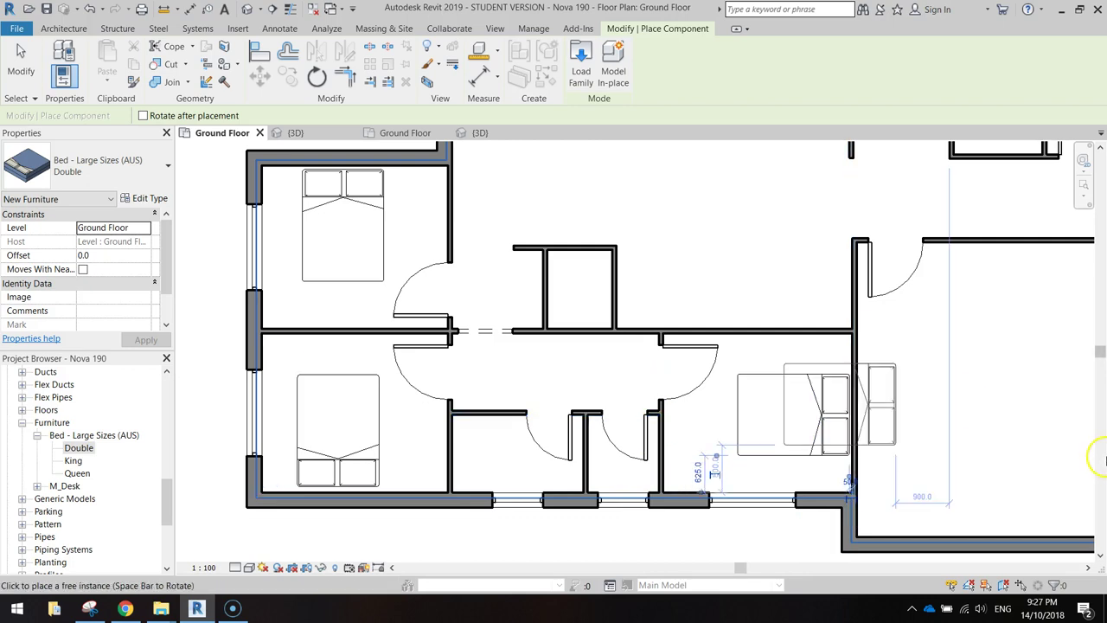
{"action": "key", "text": "ctrl+z"}
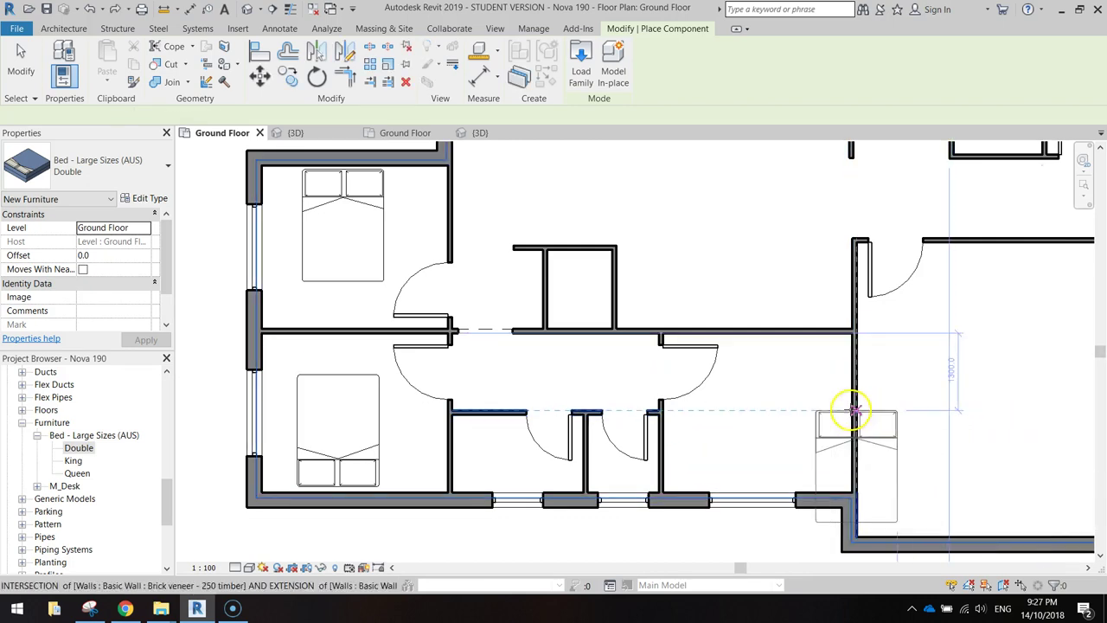
{"action": "key", "text": "space"}
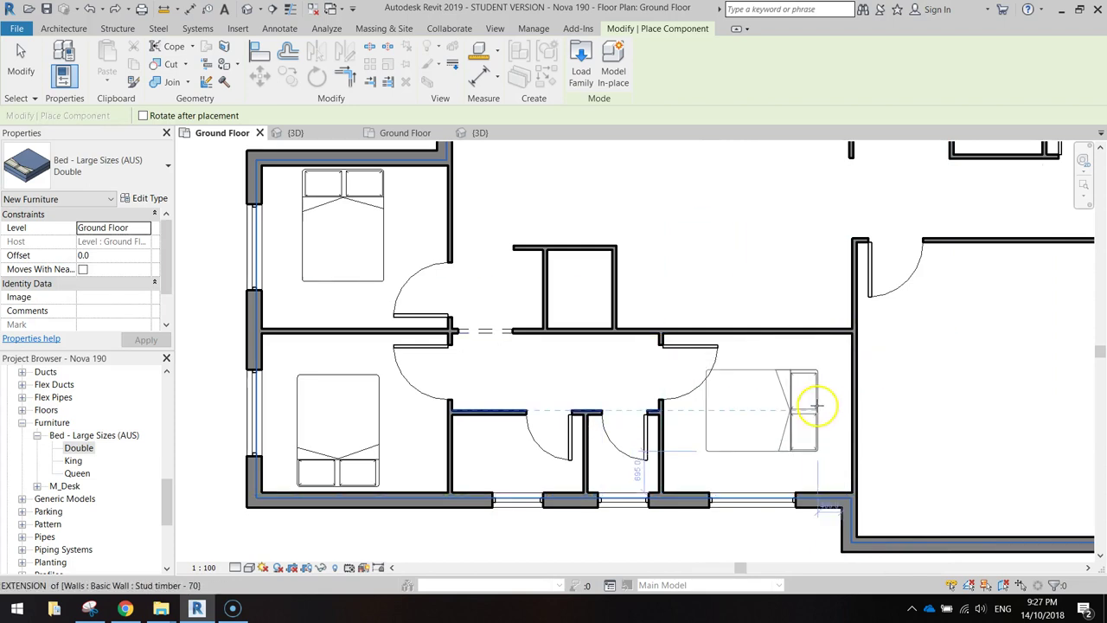
{"action": "left_click", "coordinate": [837, 405]}
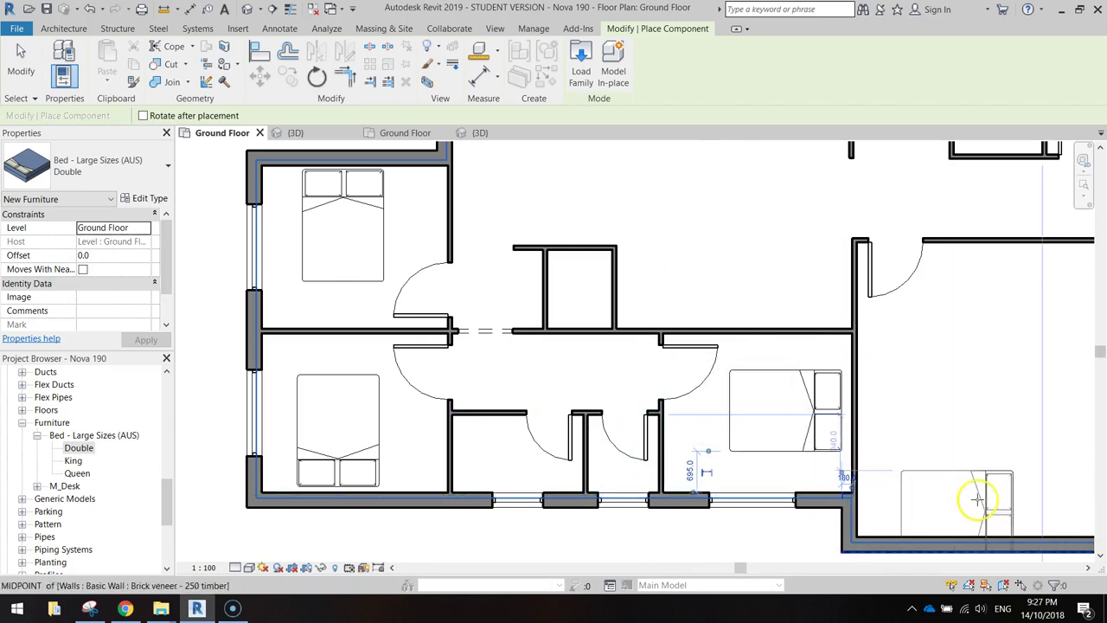
{"action": "key", "text": "Escape"}
{"action": "key", "text": "Escape"}
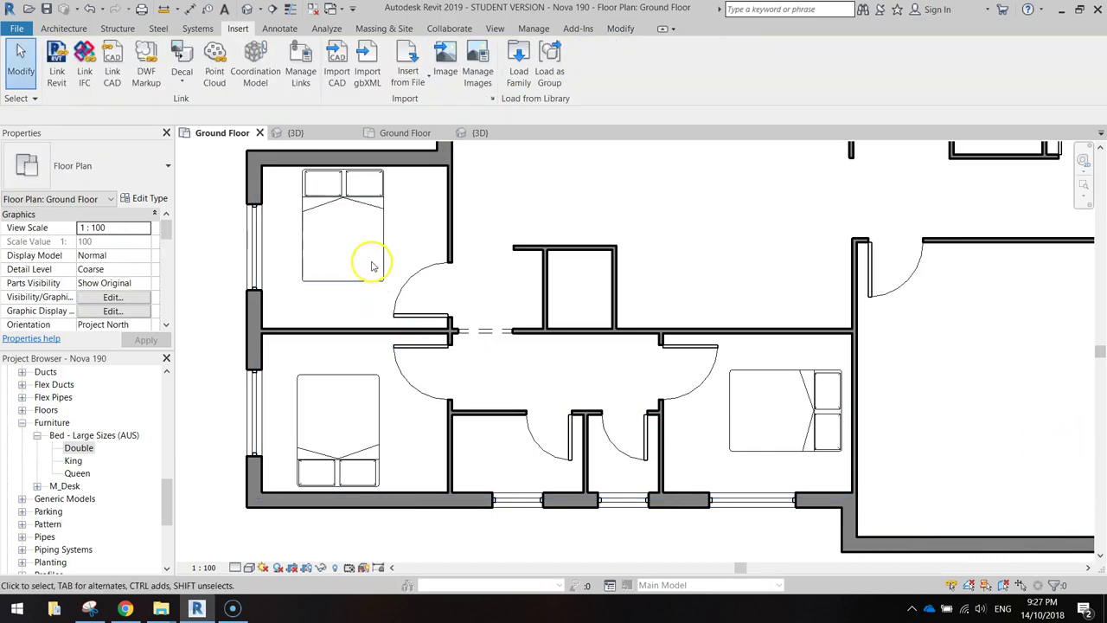
Step: Place a Queen bed in the upper-right bedroom
{"action": "scroll", "coordinate": [853, 321], "scroll_direction": "down", "scroll_amount": 2}
{"action": "mouse_move", "coordinate": [976, 228]}
{"action": "middle_mouse_down"}
{"action": "mouse_move", "coordinate": [773, 328]}
{"action": "mouse_move", "coordinate": [707, 344]}
{"action": "middle_mouse_up"}
{"action": "scroll", "coordinate": [731, 320], "scroll_direction": "up", "scroll_amount": 2}
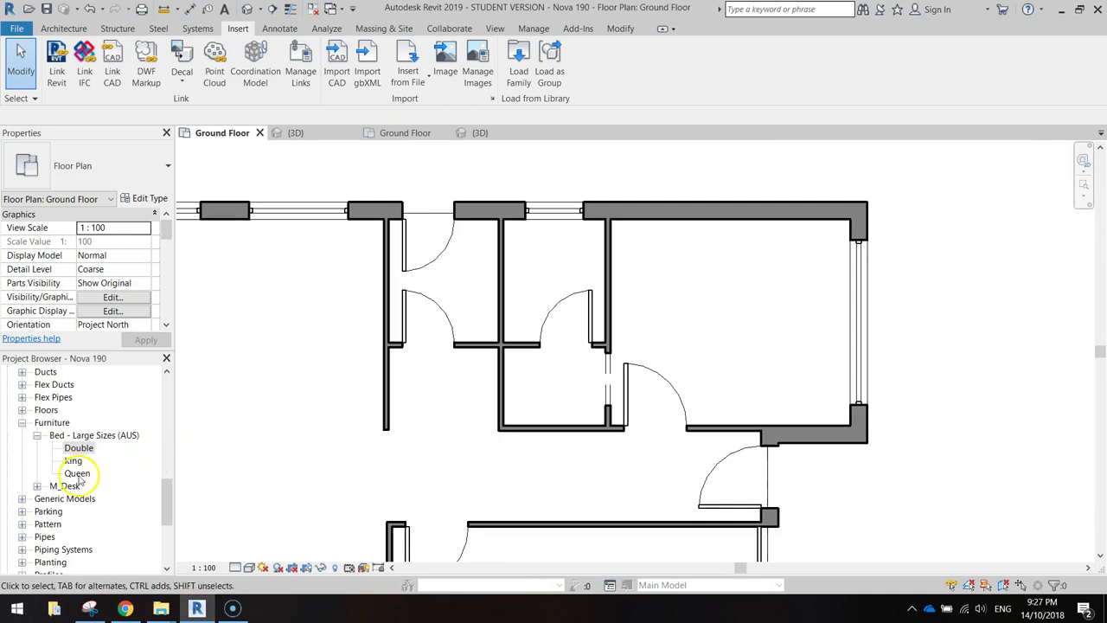
{"action": "left_click_drag", "start_coordinate": [76, 475], "coordinate": [736, 285]}
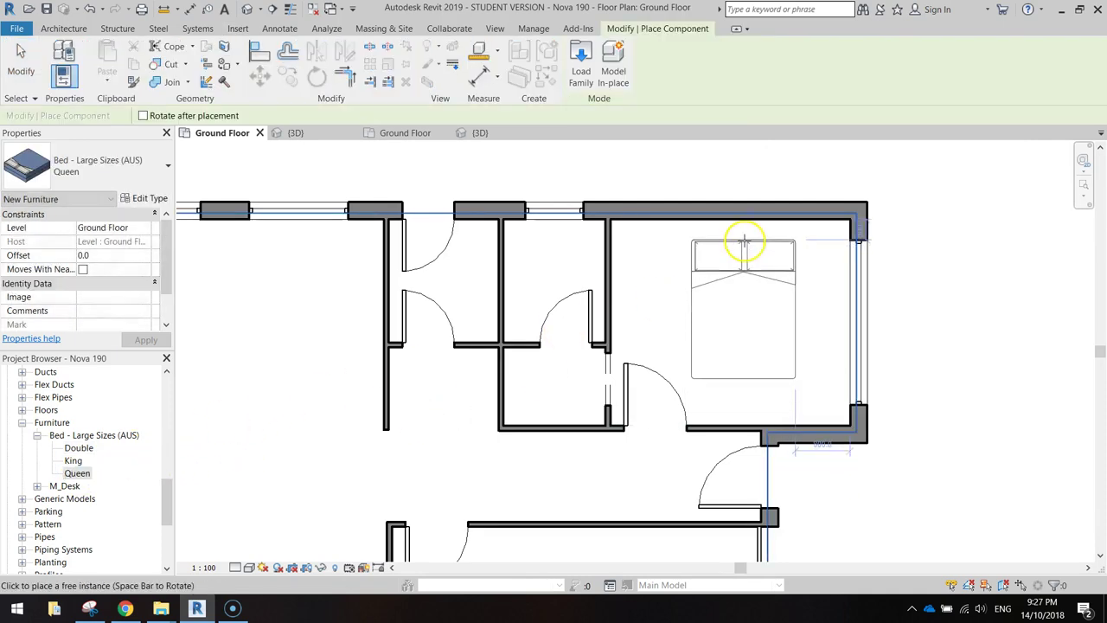
{"action": "left_click", "coordinate": [736, 231]}
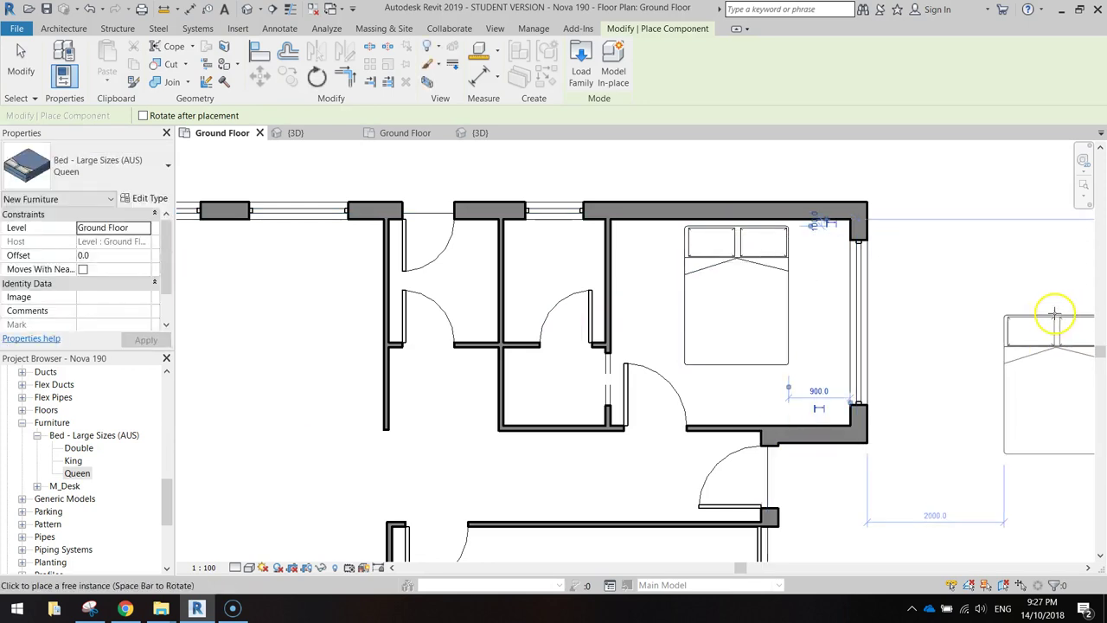
{"action": "key", "text": "Escape"}
{"action": "key", "text": "Escape"}
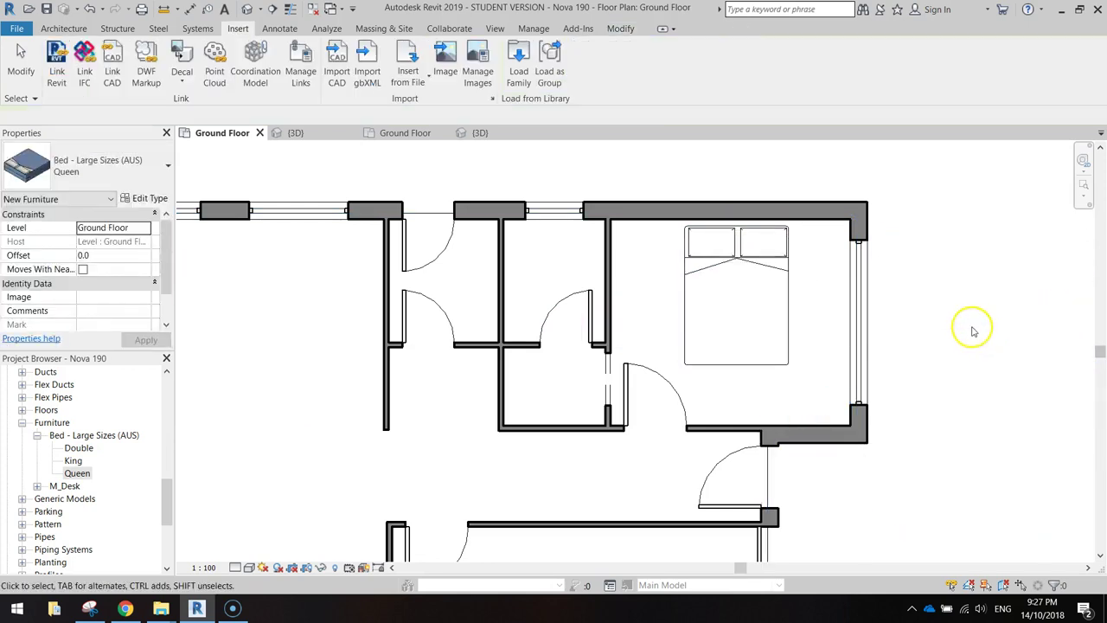
Step: Inspect the bedrooms in 3D, then return to the Ground Floor plan at the large empty room
{"action": "left_click", "coordinate": [295, 134]}
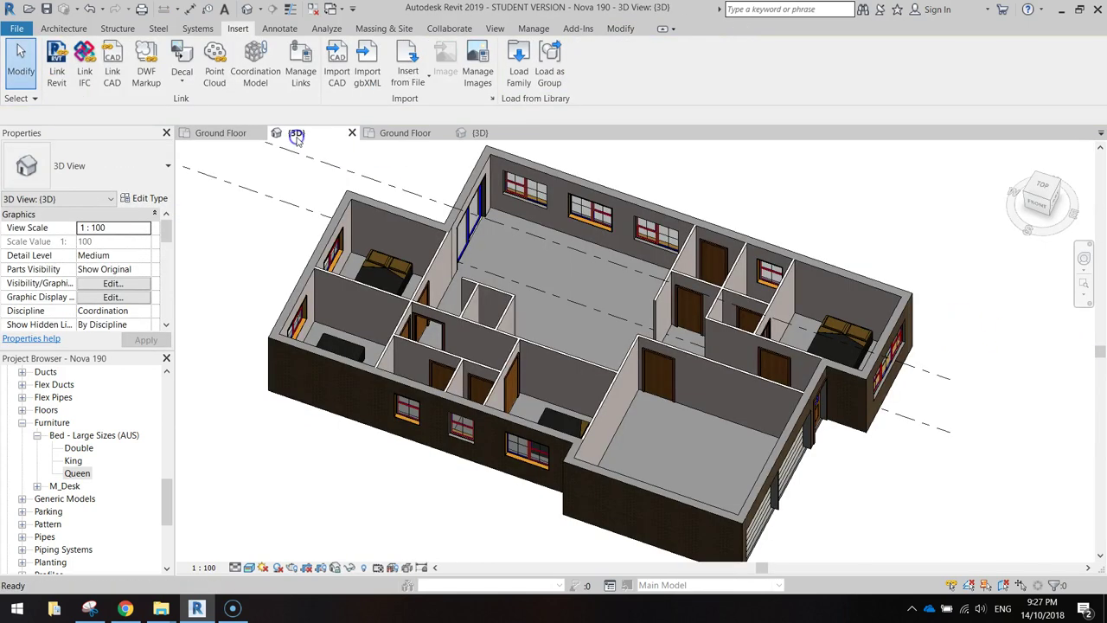
{"action": "scroll", "coordinate": [354, 289], "scroll_direction": "up", "scroll_amount": 5}
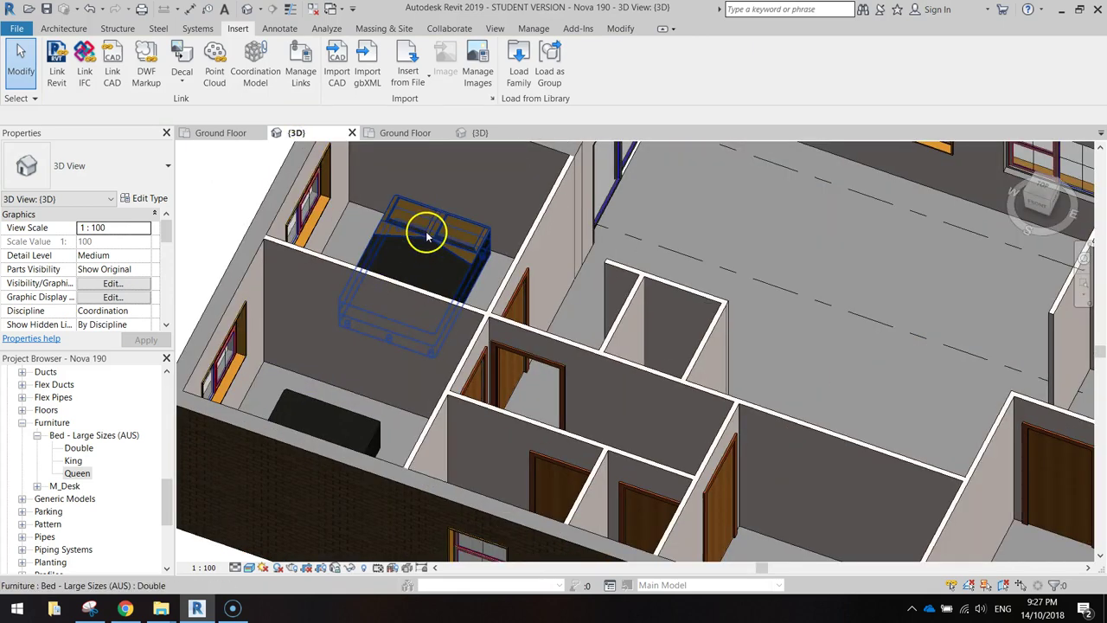
{"action": "middle_click_drag", "start_coordinate": [630, 445], "coordinate": [571, 393]}
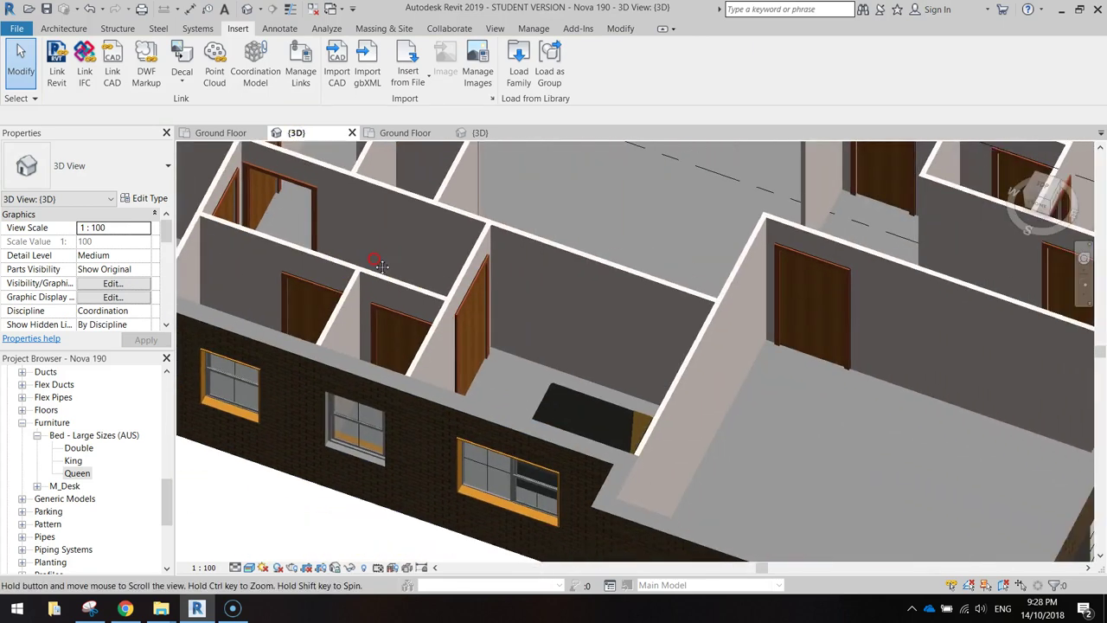
{"action": "mouse_move", "coordinate": [672, 366]}
{"action": "middle_mouse_down", "text": "shift"}
{"action": "mouse_move", "coordinate": [789, 351]}
{"action": "mouse_move", "coordinate": [770, 322]}
{"action": "mouse_move", "coordinate": [736, 435]}
{"action": "middle_mouse_up", "text": "shift"}
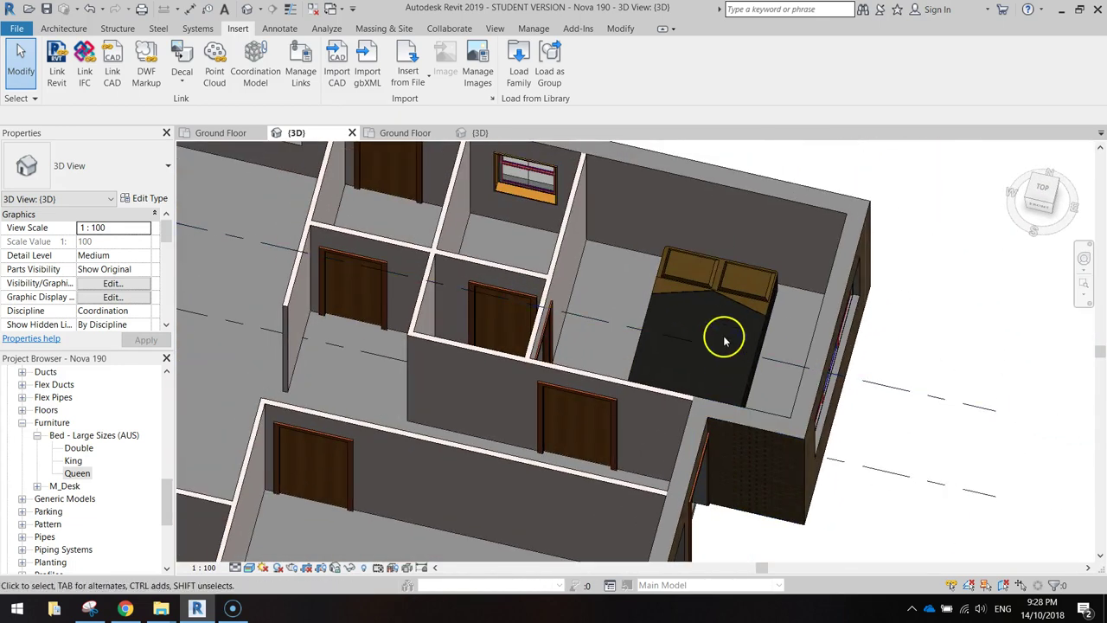
{"action": "scroll", "coordinate": [537, 435], "scroll_direction": "down", "scroll_amount": 3}
{"action": "mouse_move", "coordinate": [536, 435]}
{"action": "middle_mouse_down"}
{"action": "mouse_move", "coordinate": [745, 410]}
{"action": "mouse_move", "coordinate": [606, 316]}
{"action": "middle_mouse_up"}
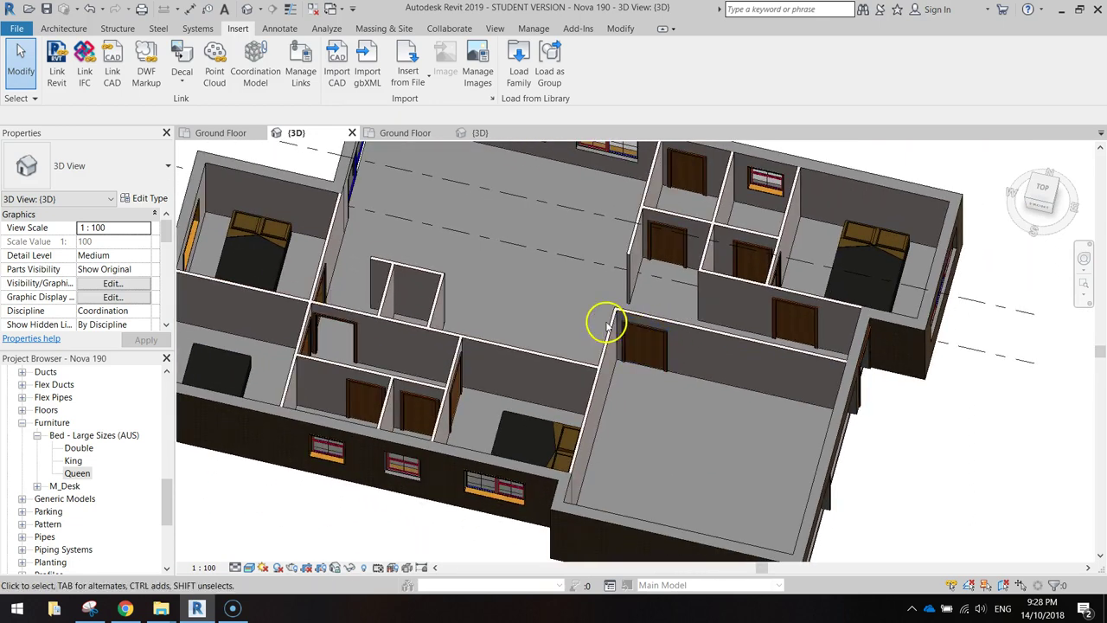
{"action": "left_click", "coordinate": [222, 132]}
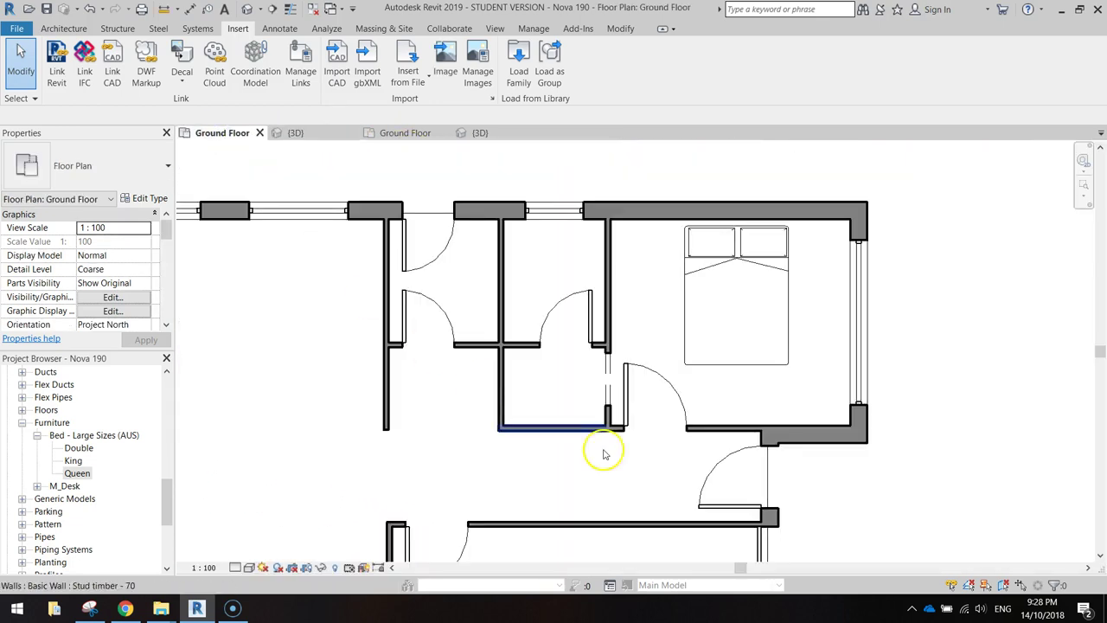
{"action": "middle_click_drag", "start_coordinate": [595, 458], "coordinate": [699, 205]}
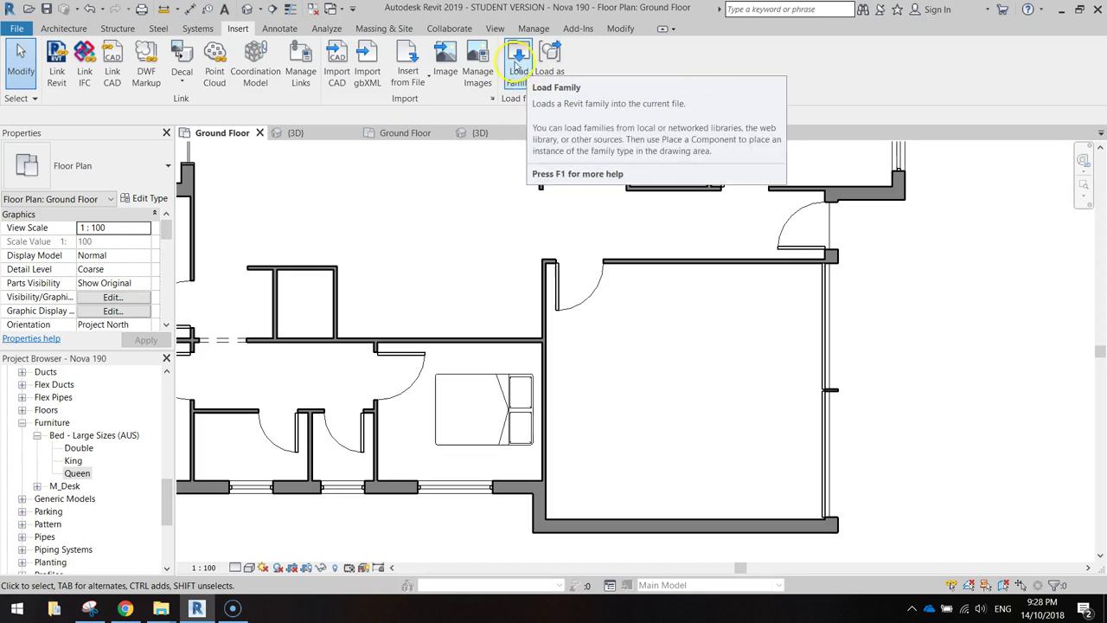
Step: Browse Australia > Entourage > Vehicles and choose the 4WD - Totota_Landcruiser (AUS) family
{"action": "left_click", "coordinate": [517, 67]}
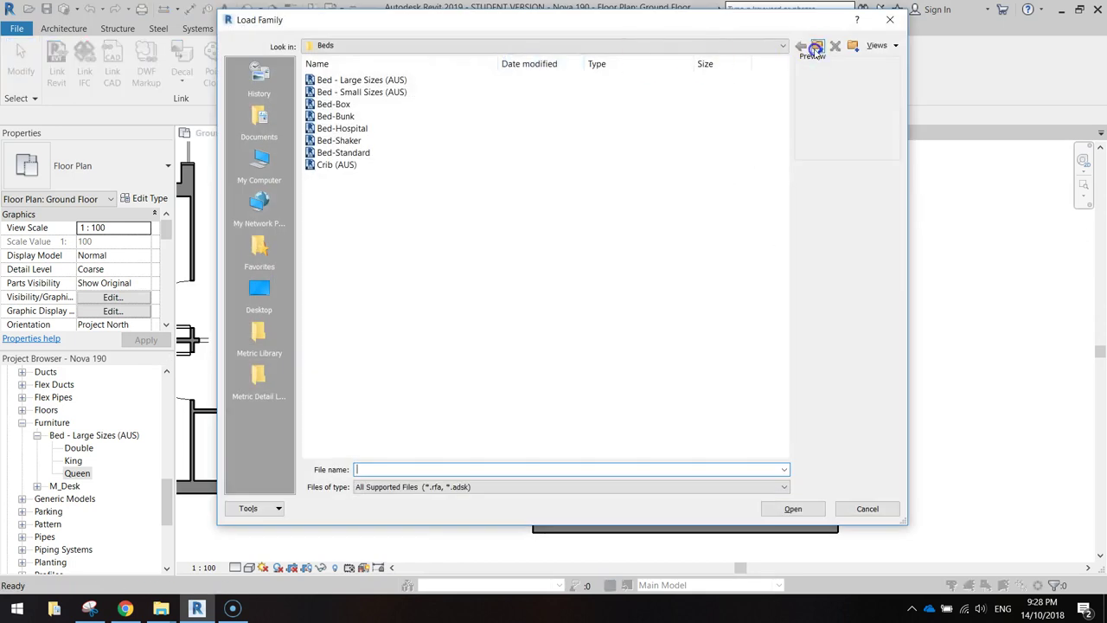
{"action": "left_click", "coordinate": [815, 48]}
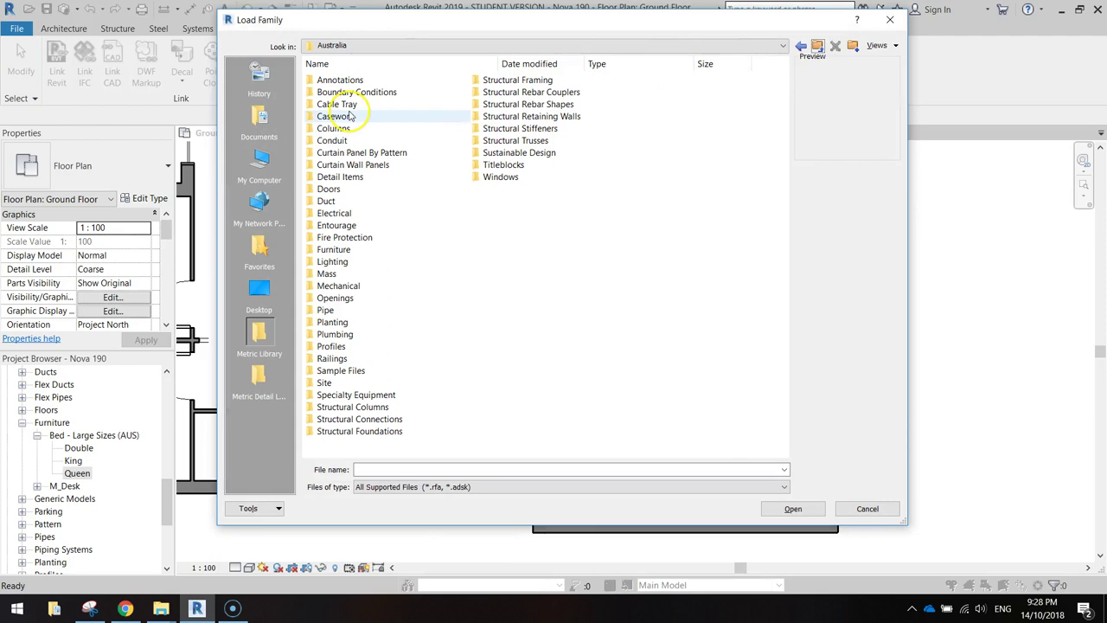
{"action": "left_click", "coordinate": [351, 226]}
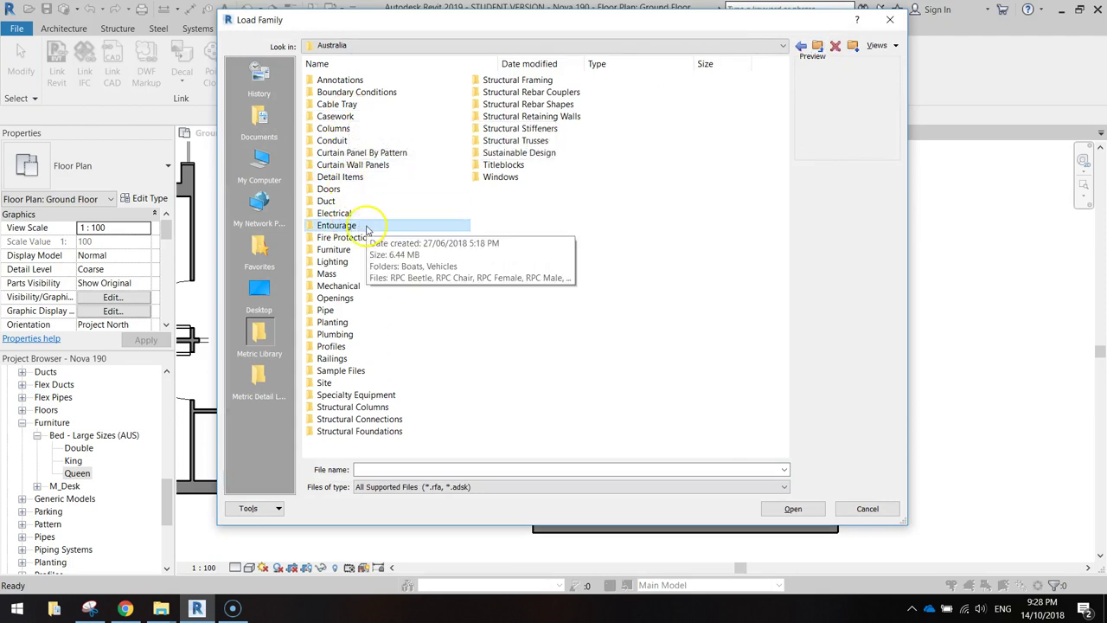
{"action": "double_click", "coordinate": [350, 226]}
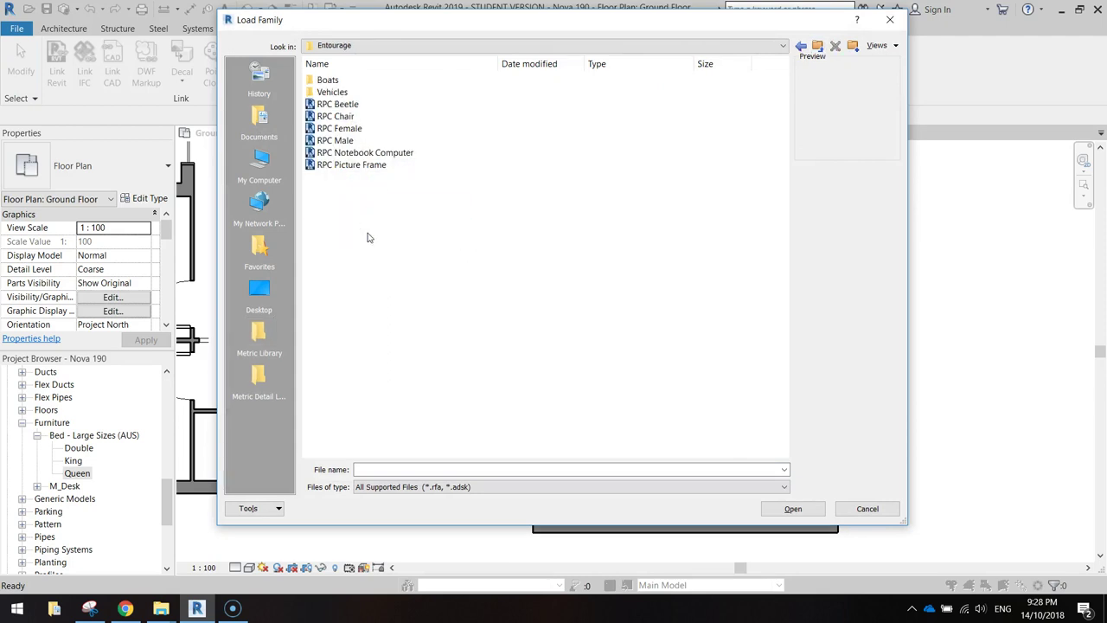
{"action": "double_click", "coordinate": [329, 80]}
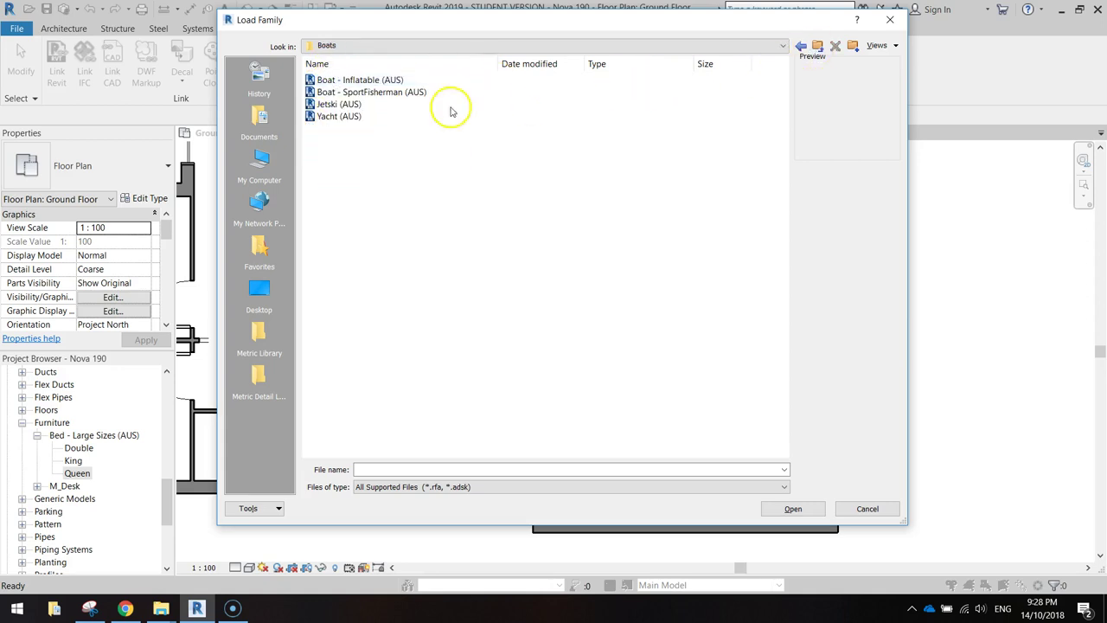
{"action": "left_click", "coordinate": [816, 46]}
{"action": "double_click", "coordinate": [351, 92]}
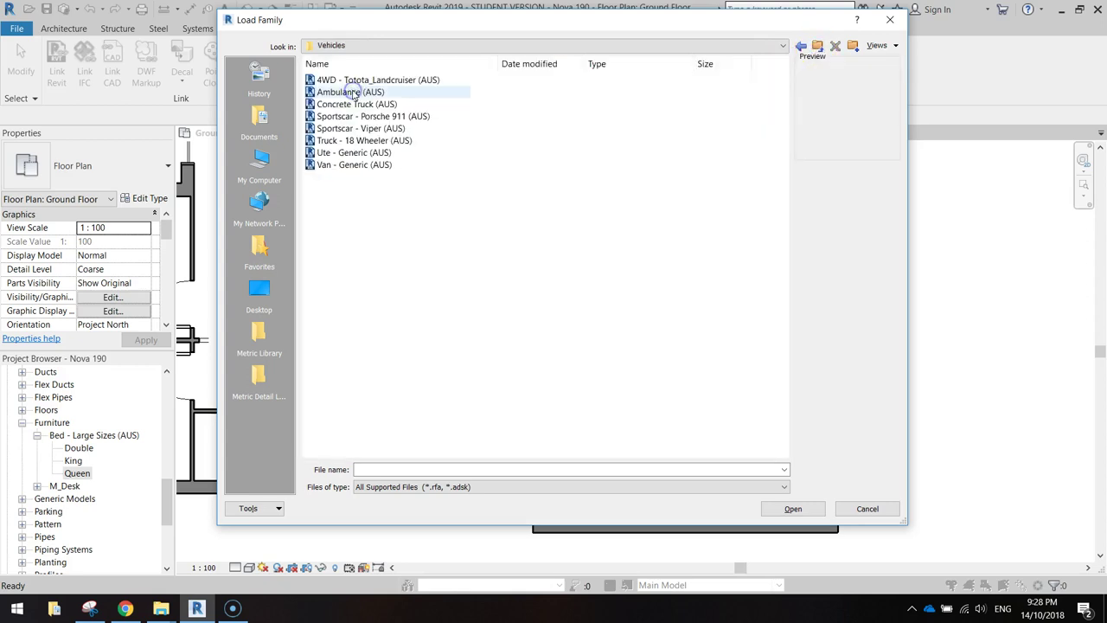
{"action": "left_click", "coordinate": [351, 80]}
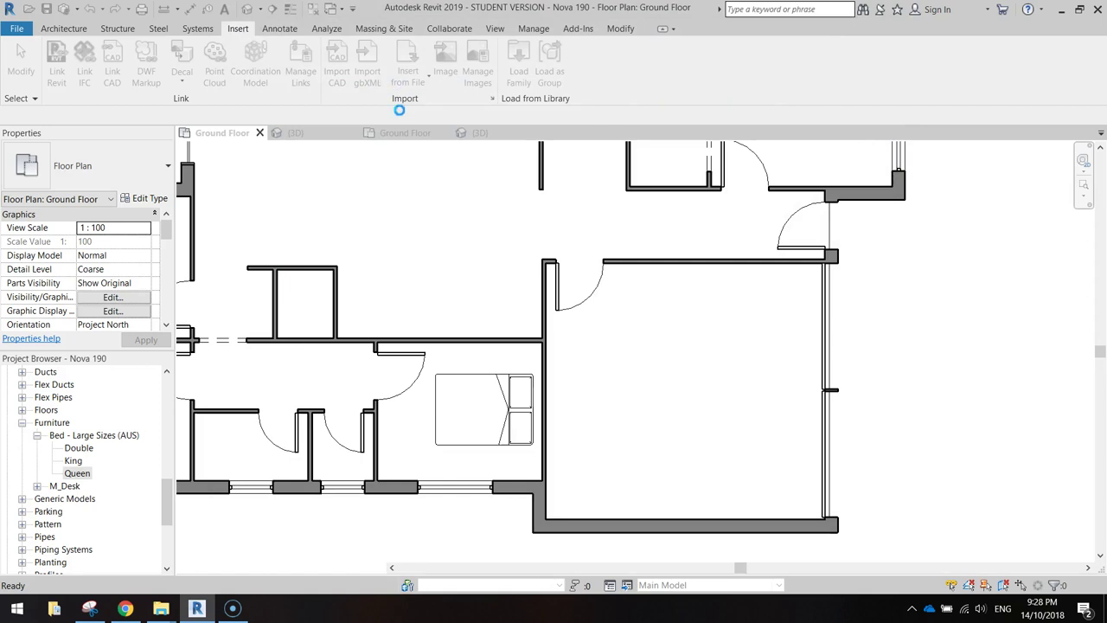
Step: Drag the Landcruiser type from Entourage into the plan, parking it horizontally in the garage
{"action": "left_click", "coordinate": [22, 435]}
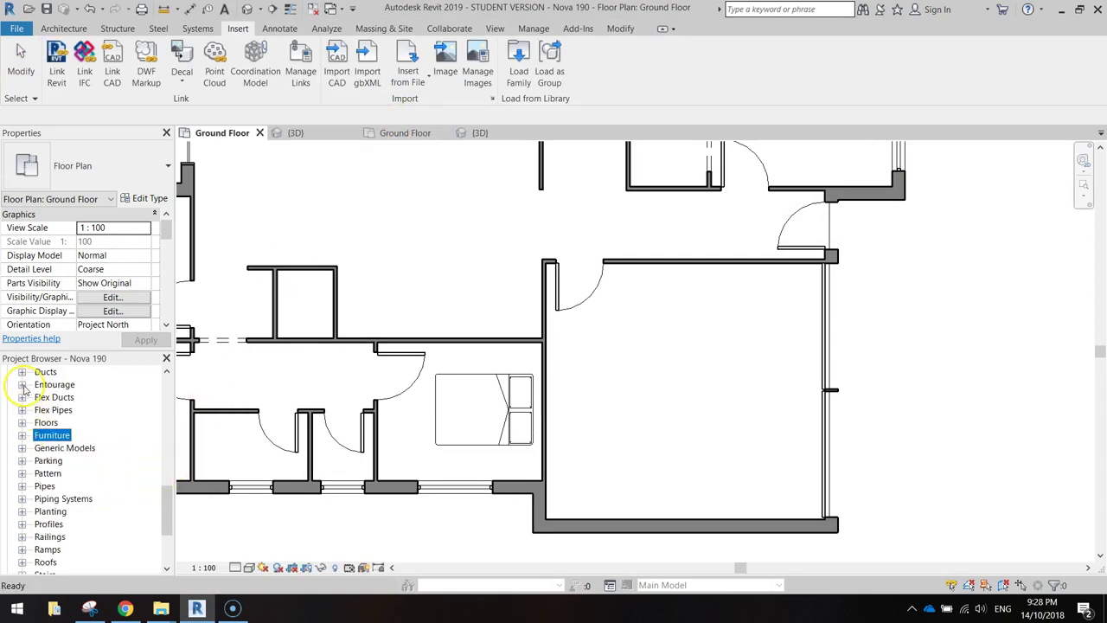
{"action": "left_click", "coordinate": [21, 384]}
{"action": "left_click", "coordinate": [117, 397]}
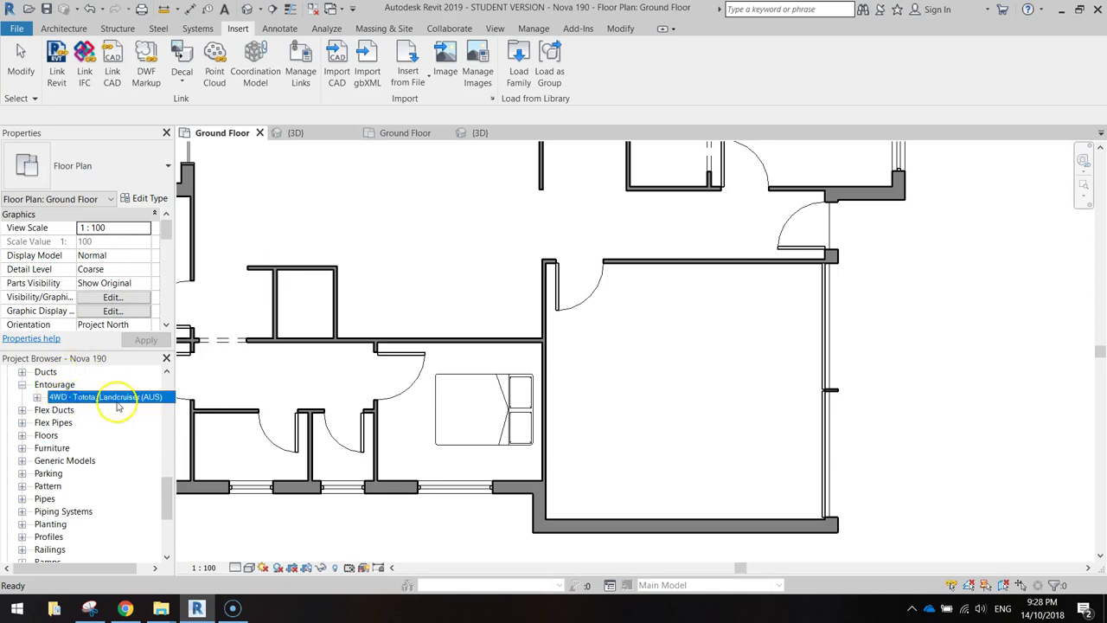
{"action": "left_click", "coordinate": [38, 397]}
{"action": "left_click", "coordinate": [108, 409]}
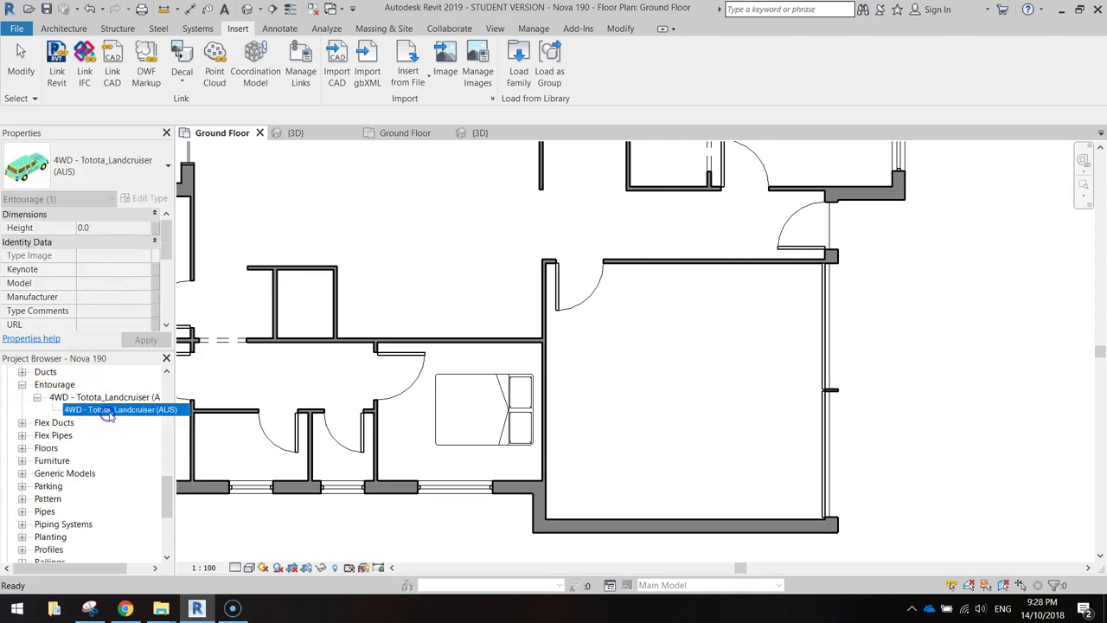
{"action": "left_click_drag", "start_coordinate": [105, 412], "coordinate": [682, 481]}
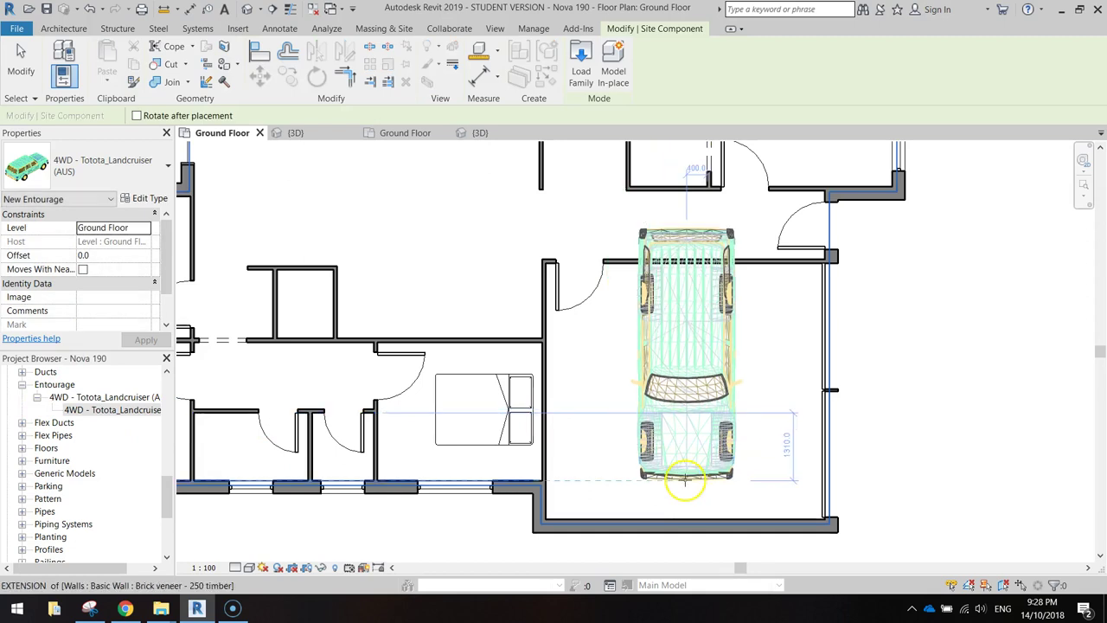
{"action": "key", "text": "space"}
{"action": "key", "text": "space"}
{"action": "key", "text": "space"}
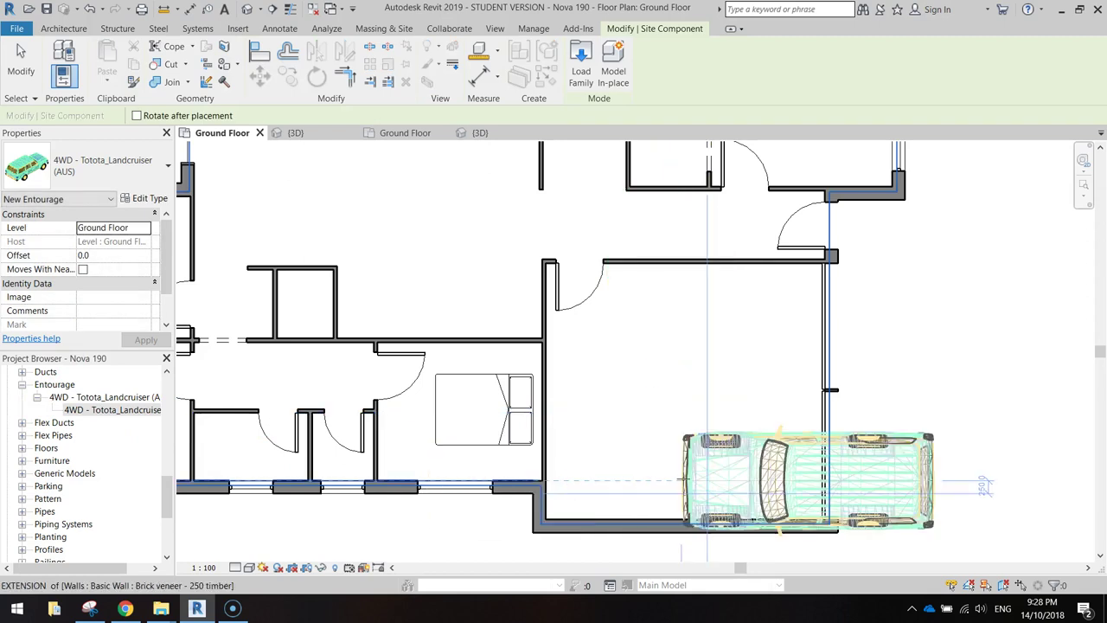
{"action": "left_click", "coordinate": [557, 458]}
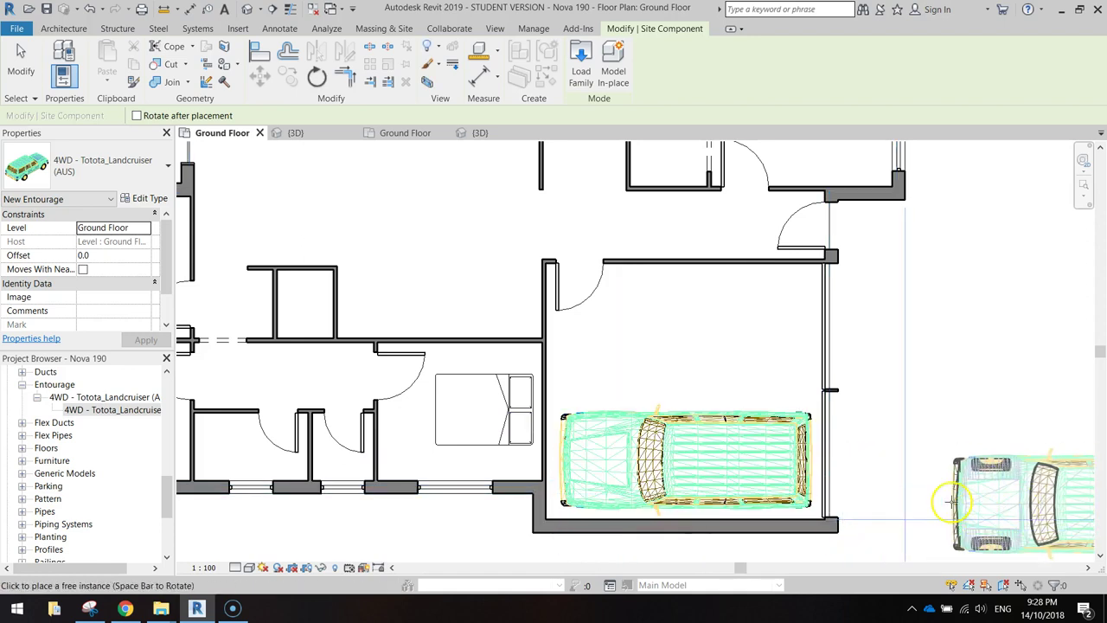
{"action": "key", "text": "Escape"}
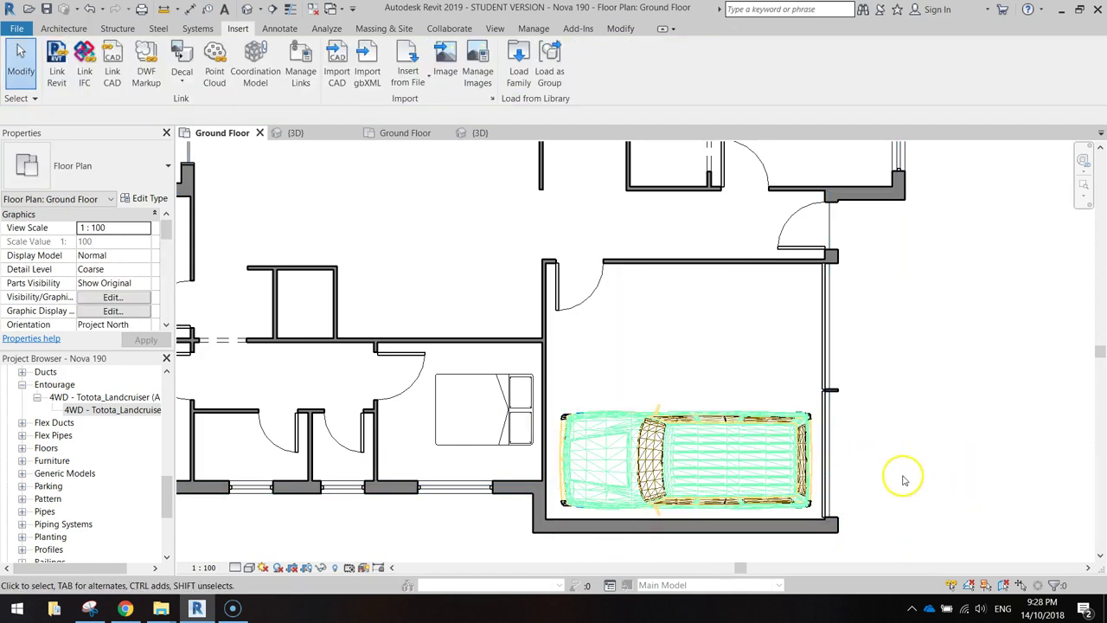
Step: Load the Sportscar - Porsche 911 (AUS) family
{"action": "left_click", "coordinate": [517, 67]}
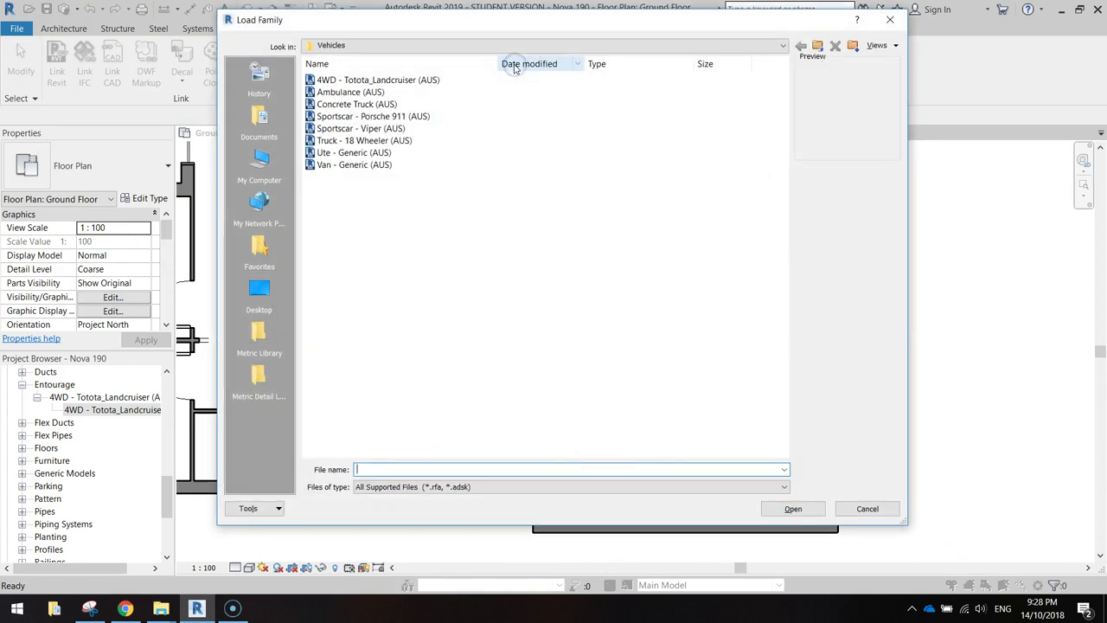
{"action": "left_click", "coordinate": [376, 129]}
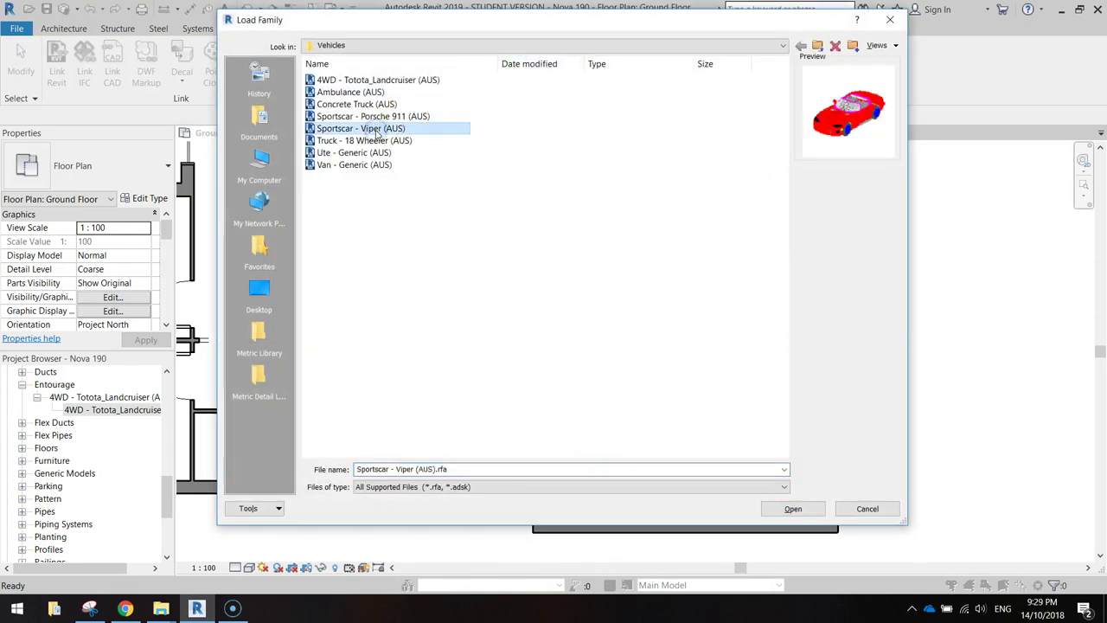
{"action": "left_click", "coordinate": [372, 115]}
{"action": "double_click", "coordinate": [372, 116]}
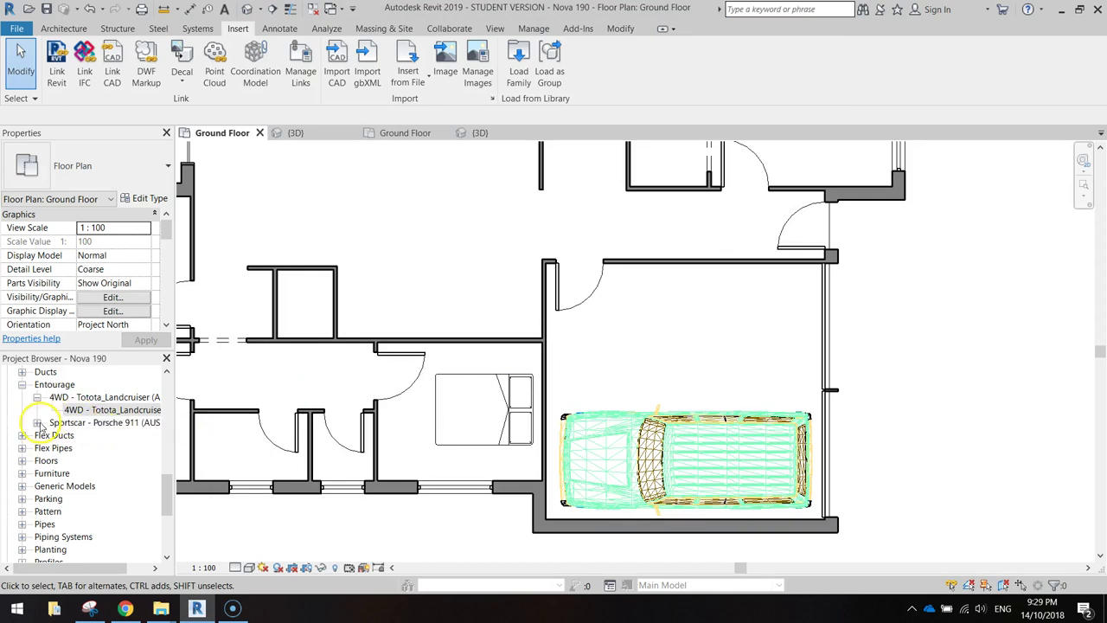
Step: Park the Porsche 911 horizontally in the garage above the Landcruiser
{"action": "left_click", "coordinate": [38, 422]}
{"action": "mouse_move", "coordinate": [99, 435]}
{"action": "left_mouse_down"}
{"action": "mouse_move", "coordinate": [743, 316]}
{"action": "mouse_move", "coordinate": [703, 332]}
{"action": "left_mouse_up"}
{"action": "key", "text": "space"}
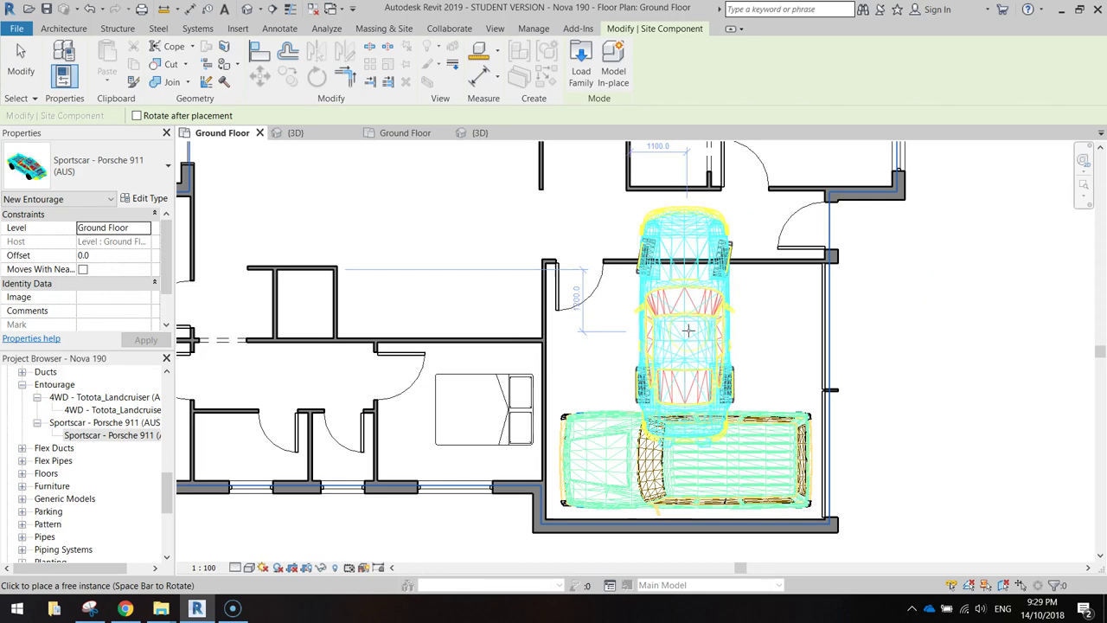
{"action": "key", "text": "space"}
{"action": "key", "text": "space"}
{"action": "key", "text": "space"}
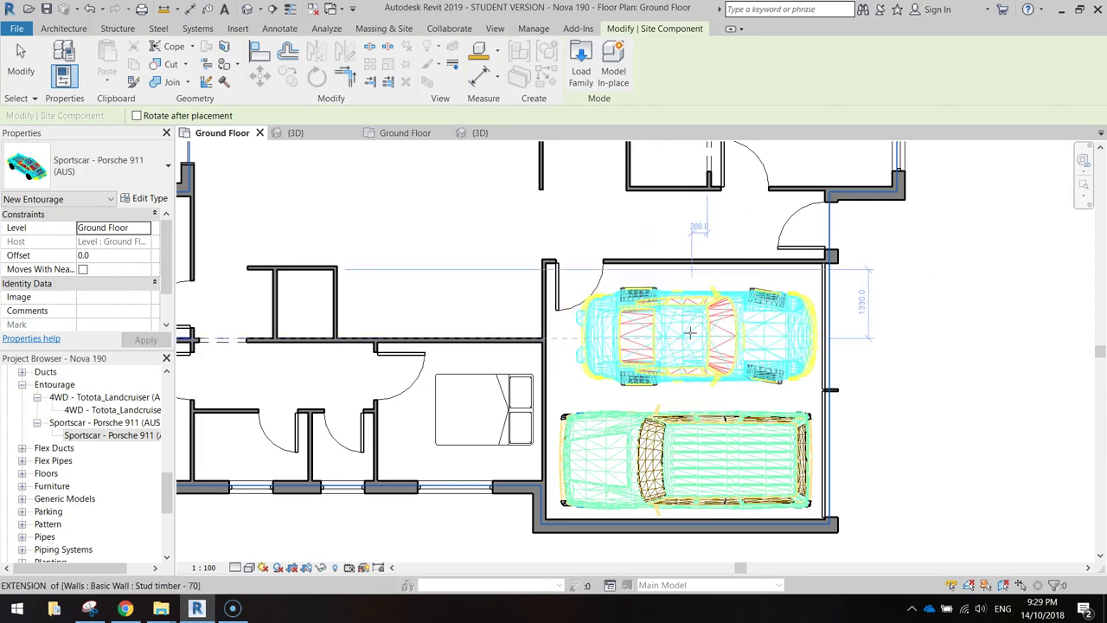
{"action": "left_click", "coordinate": [690, 332]}
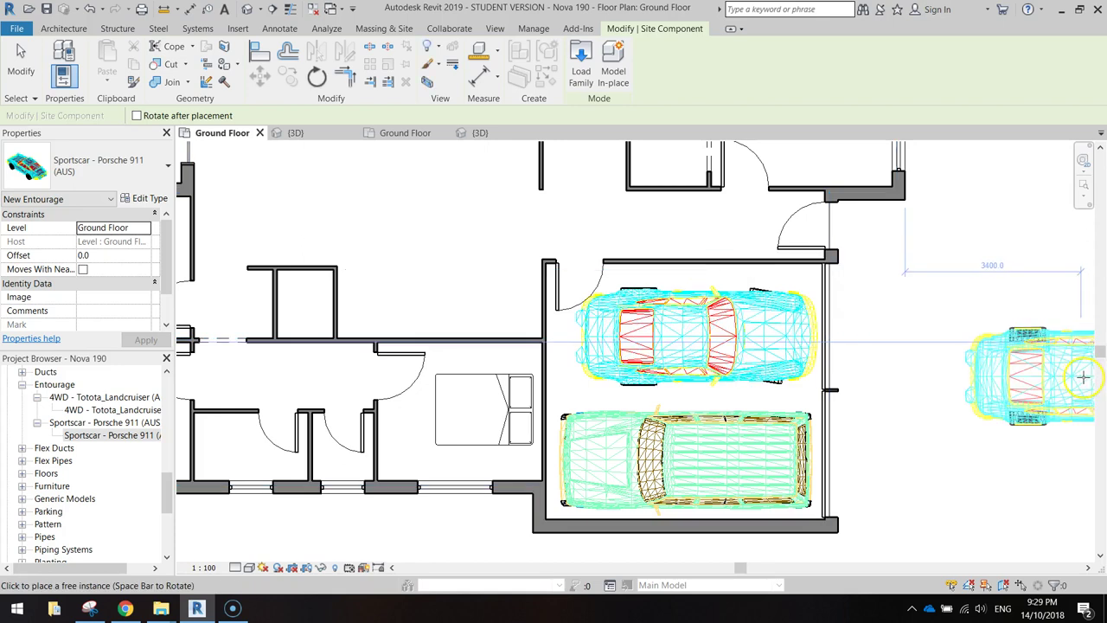
{"action": "key", "text": "Escape"}
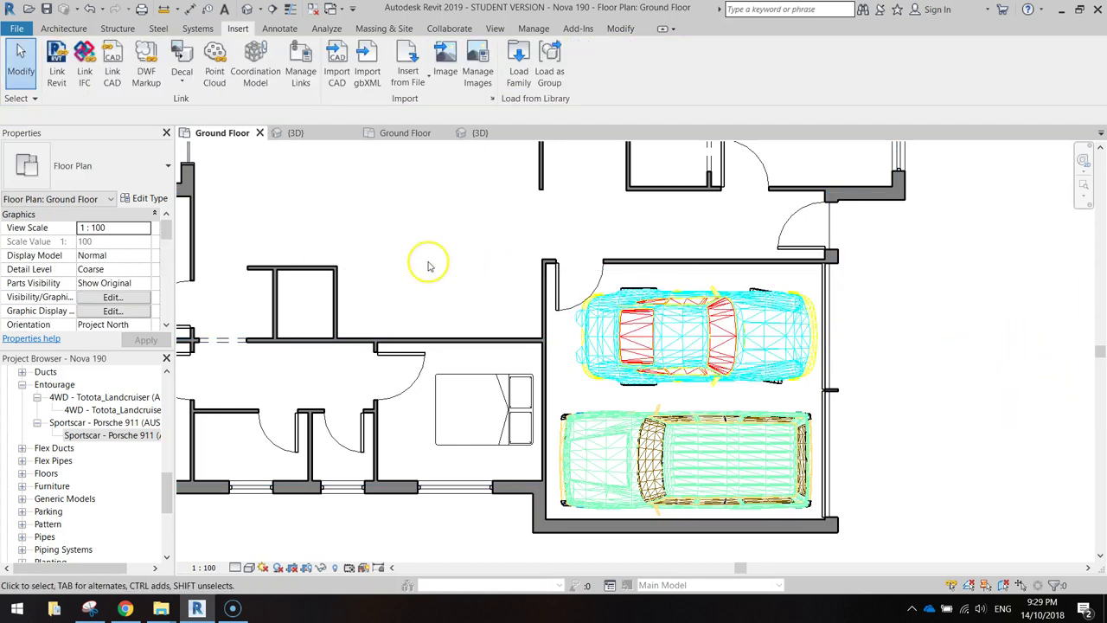
{"action": "left_click", "coordinate": [296, 134]}
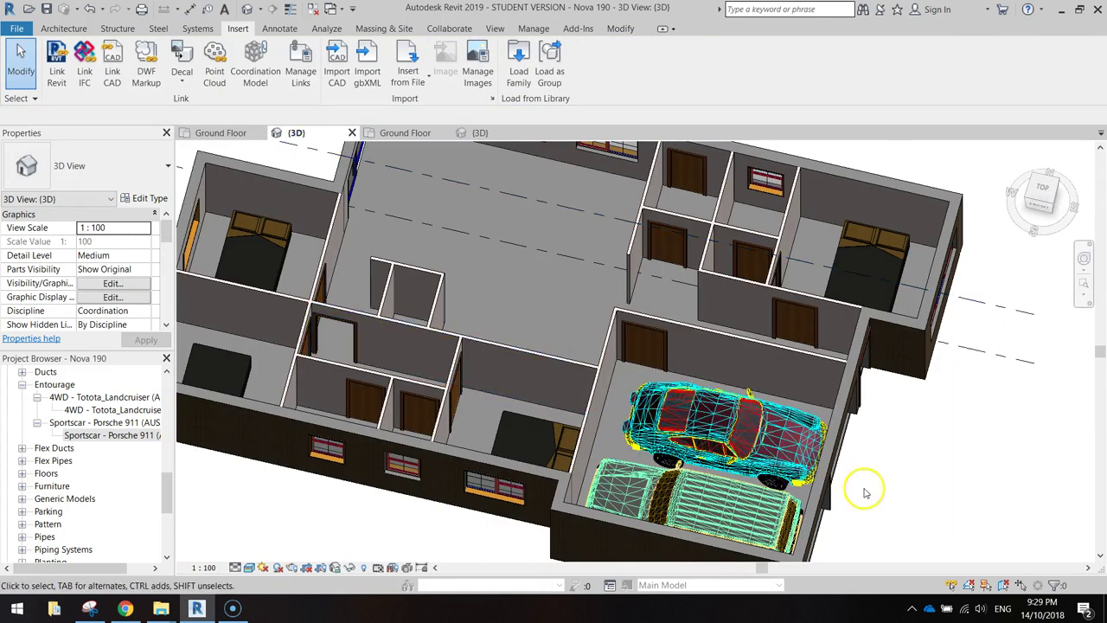
{"action": "mouse_move", "coordinate": [926, 506]}
{"action": "middle_mouse_down"}
{"action": "mouse_move", "coordinate": [820, 464]}
{"action": "mouse_move", "coordinate": [658, 456]}
{"action": "mouse_move", "coordinate": [655, 479]}
{"action": "mouse_move", "coordinate": [663, 403]}
{"action": "mouse_move", "coordinate": [680, 378]}
{"action": "mouse_move", "coordinate": [644, 363]}
{"action": "mouse_move", "coordinate": [920, 495]}
{"action": "middle_mouse_up"}
{"action": "left_click", "coordinate": [921, 495]}
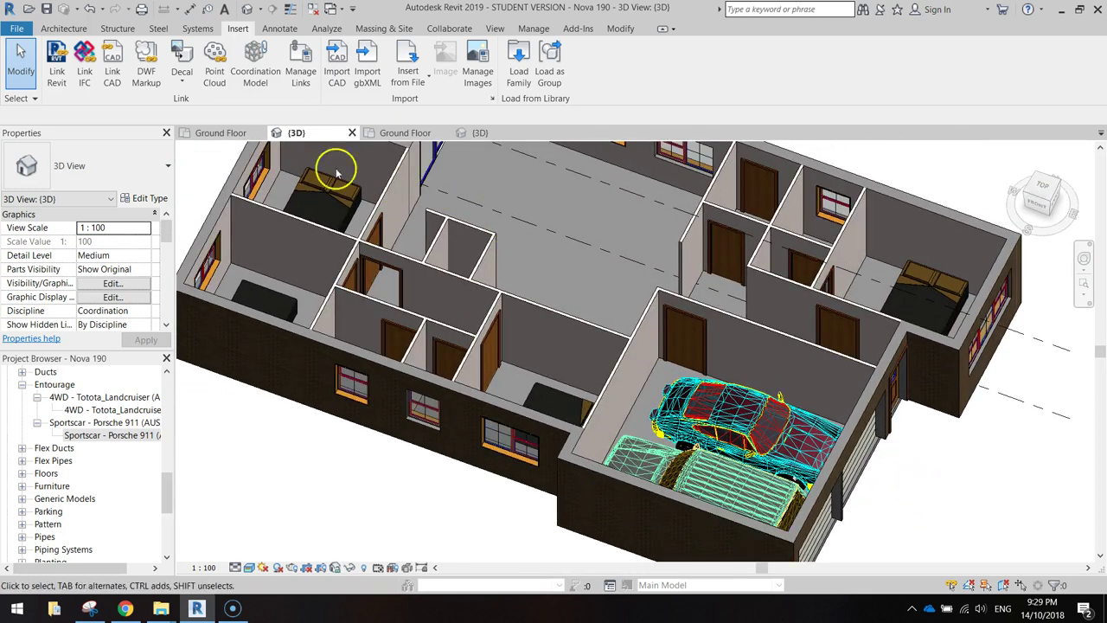
{"action": "left_click", "coordinate": [223, 132]}
{"action": "middle_click_drag", "start_coordinate": [519, 311], "coordinate": [554, 307]}
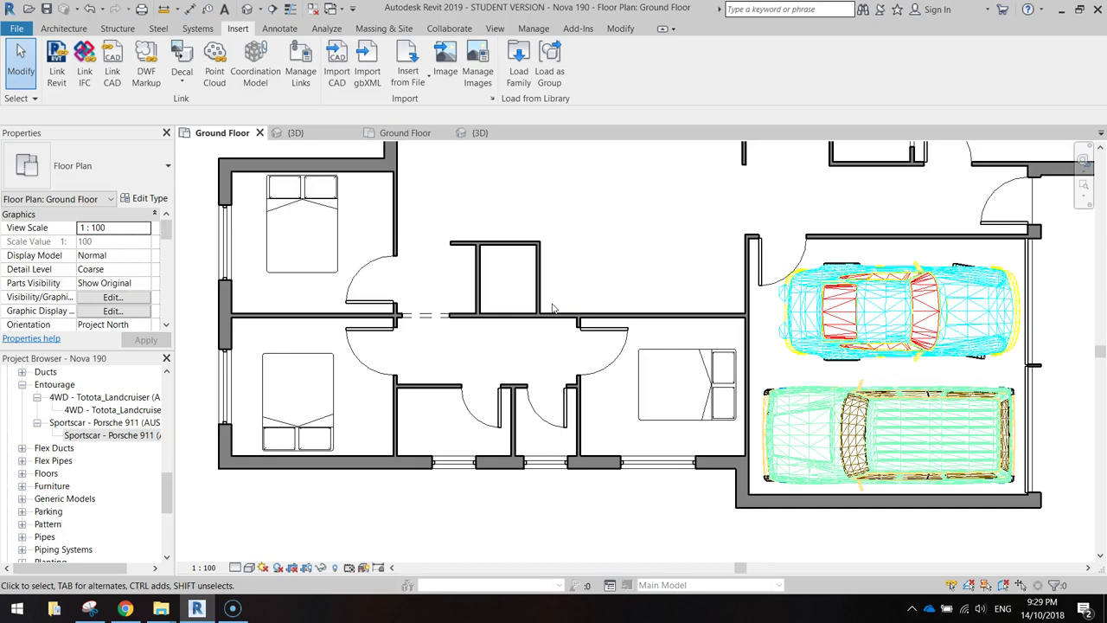
Step: Start a Component placement and browse the Type Selector's list of component types
{"action": "left_click", "coordinate": [555, 313]}
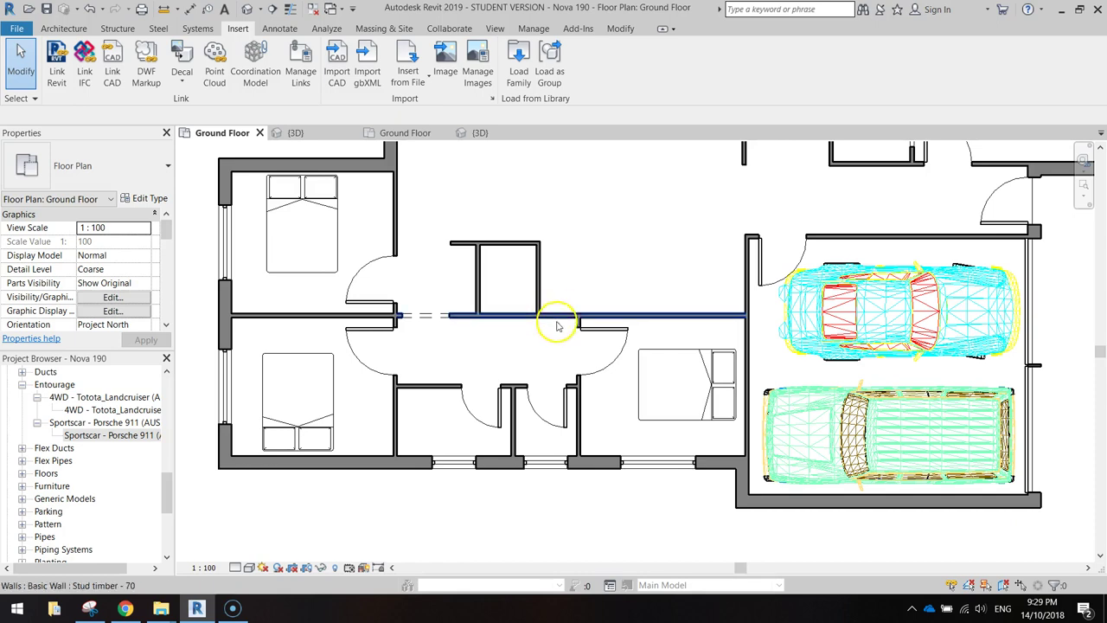
{"action": "left_click", "coordinate": [568, 267]}
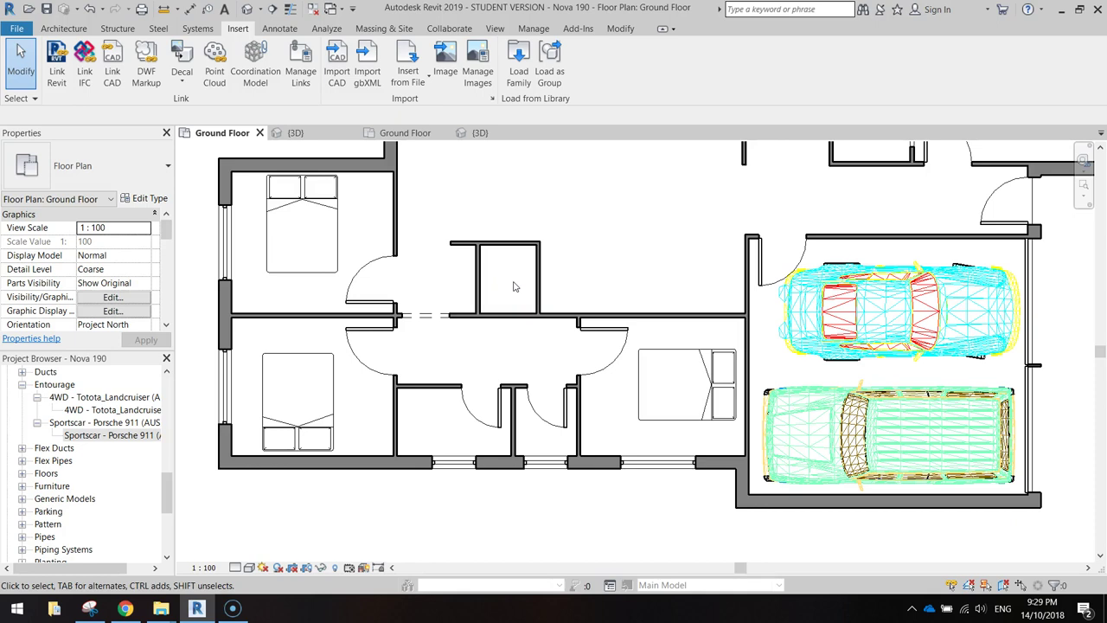
{"action": "left_click", "coordinate": [71, 28]}
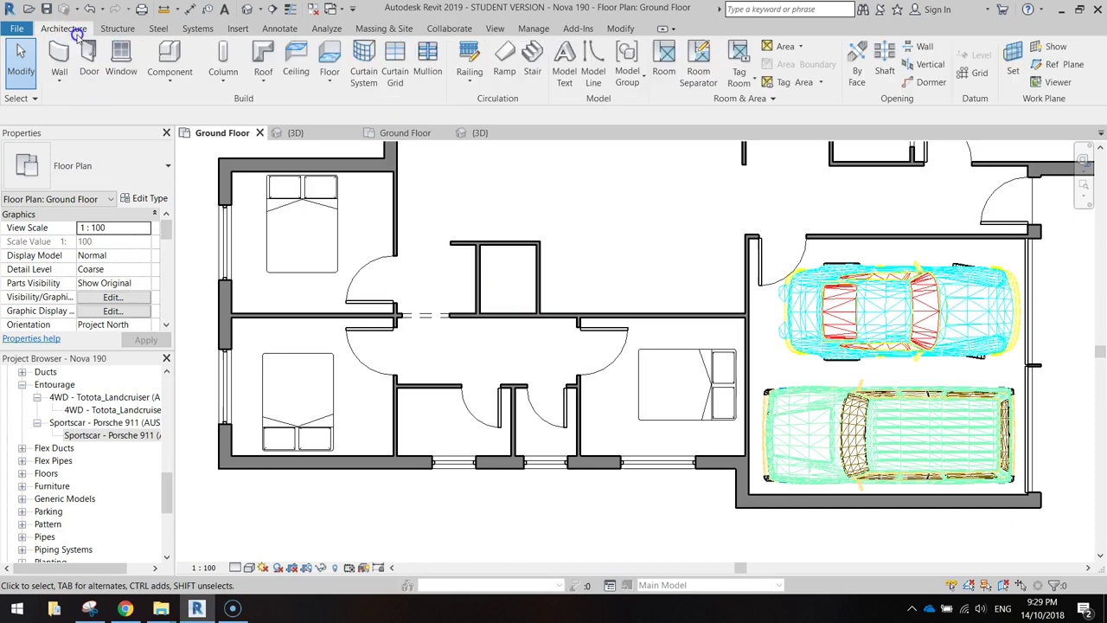
{"action": "left_click", "coordinate": [170, 57]}
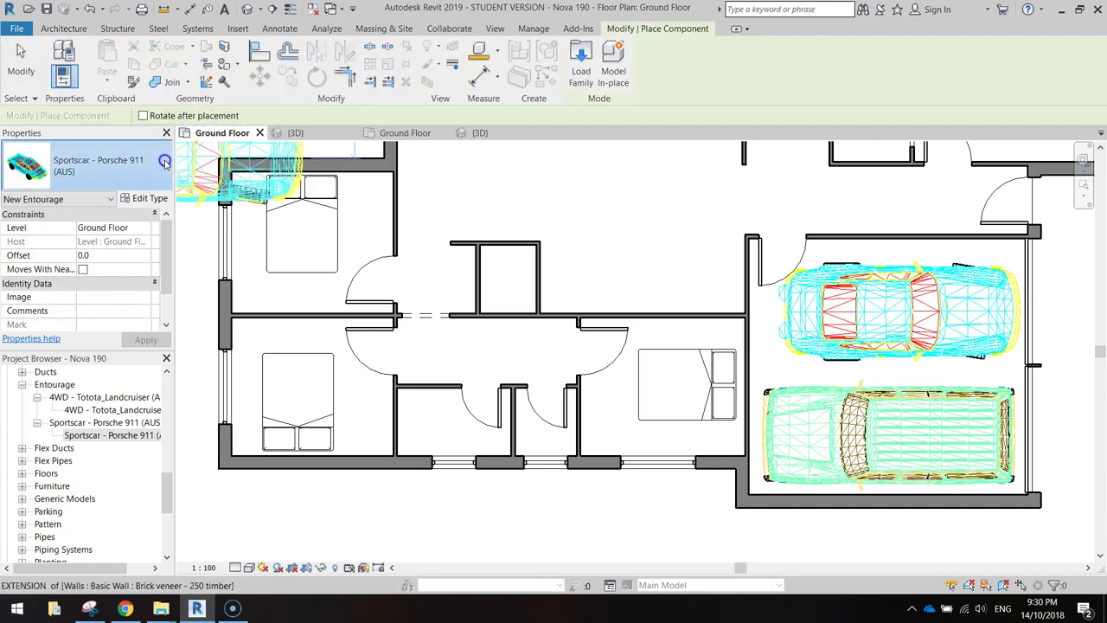
{"action": "left_click", "coordinate": [165, 164]}
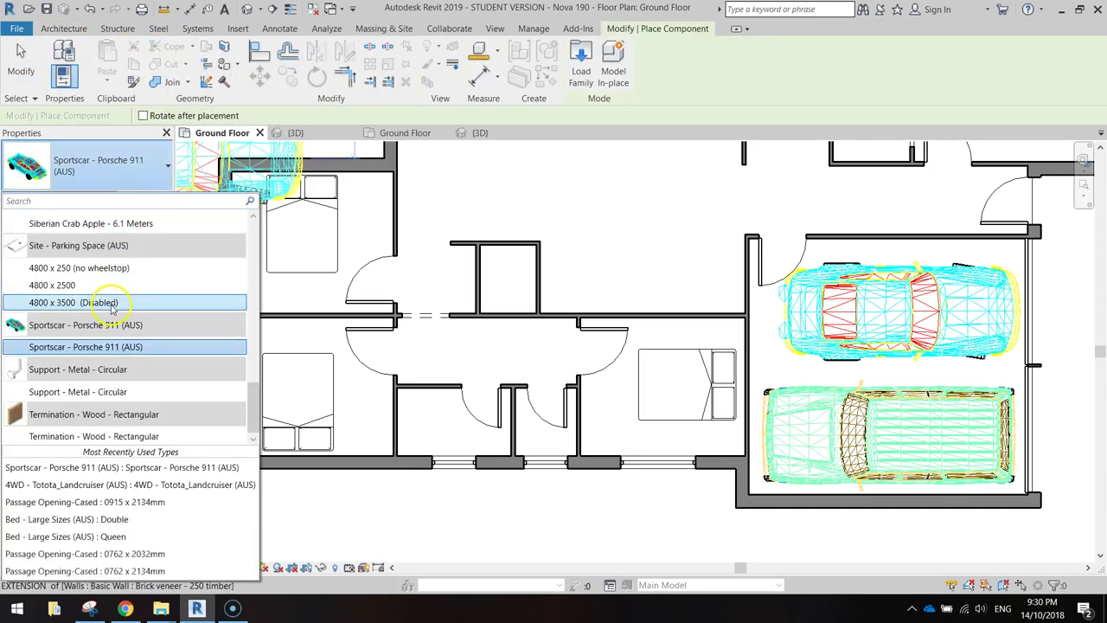
{"action": "scroll", "coordinate": [111, 309], "scroll_direction": "up", "scroll_amount": 2}
{"action": "scroll", "coordinate": [111, 310], "scroll_direction": "up", "scroll_amount": 3}
{"action": "scroll", "coordinate": [111, 310], "scroll_direction": "up", "scroll_amount": 3}
{"action": "scroll", "coordinate": [110, 310], "scroll_direction": "up", "scroll_amount": 2}
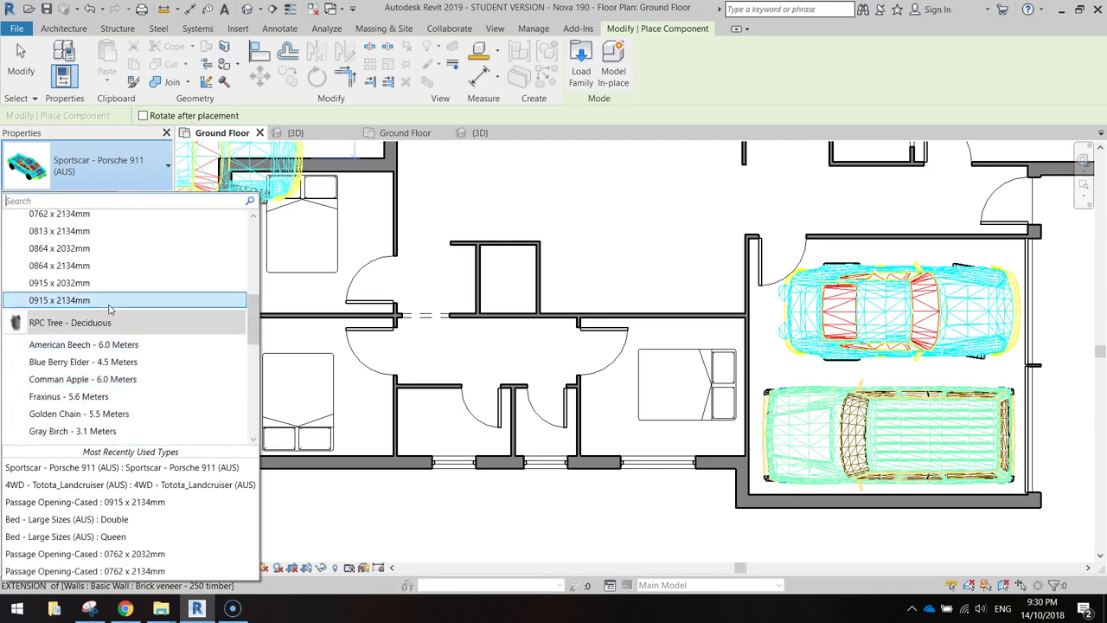
{"action": "scroll", "coordinate": [111, 309], "scroll_direction": "up", "scroll_amount": 3}
{"action": "scroll", "coordinate": [111, 310], "scroll_direction": "up", "scroll_amount": 1}
{"action": "scroll", "coordinate": [110, 310], "scroll_direction": "down", "scroll_amount": 2}
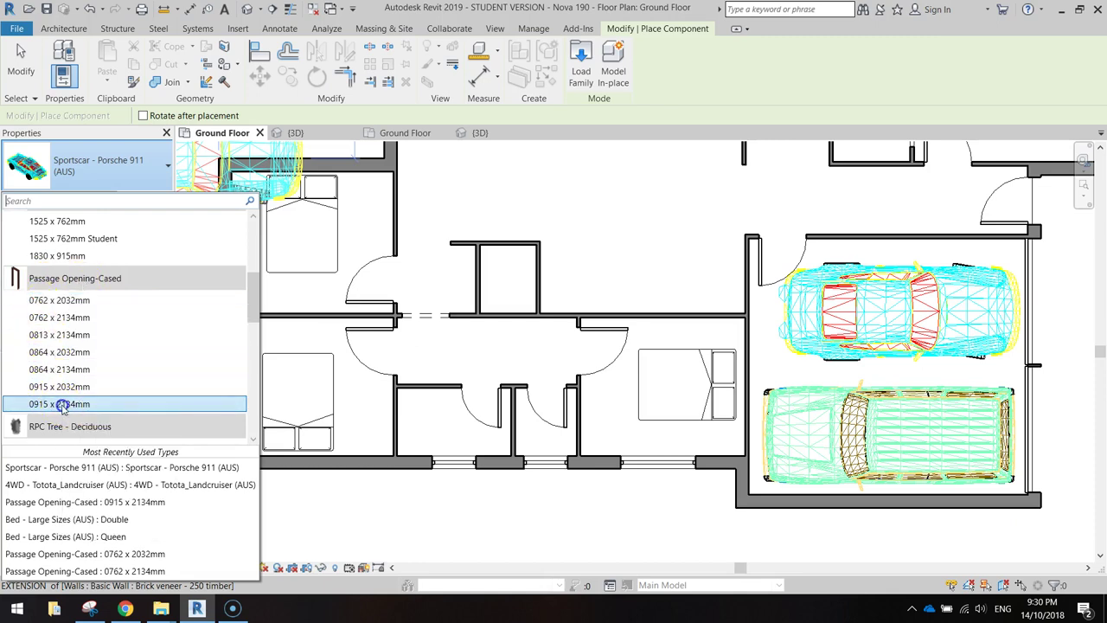
Step: Place a Passage Opening-Cased 0915 x 2134mm in the small room's right-hand wall
{"action": "left_click", "coordinate": [61, 404]}
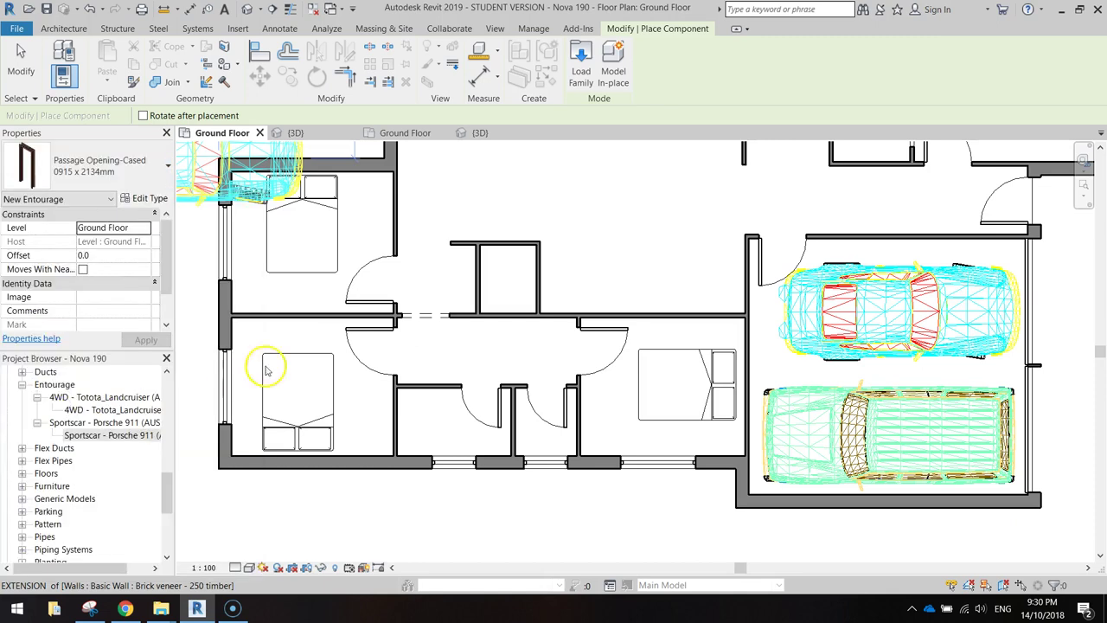
{"action": "left_click", "coordinate": [537, 283]}
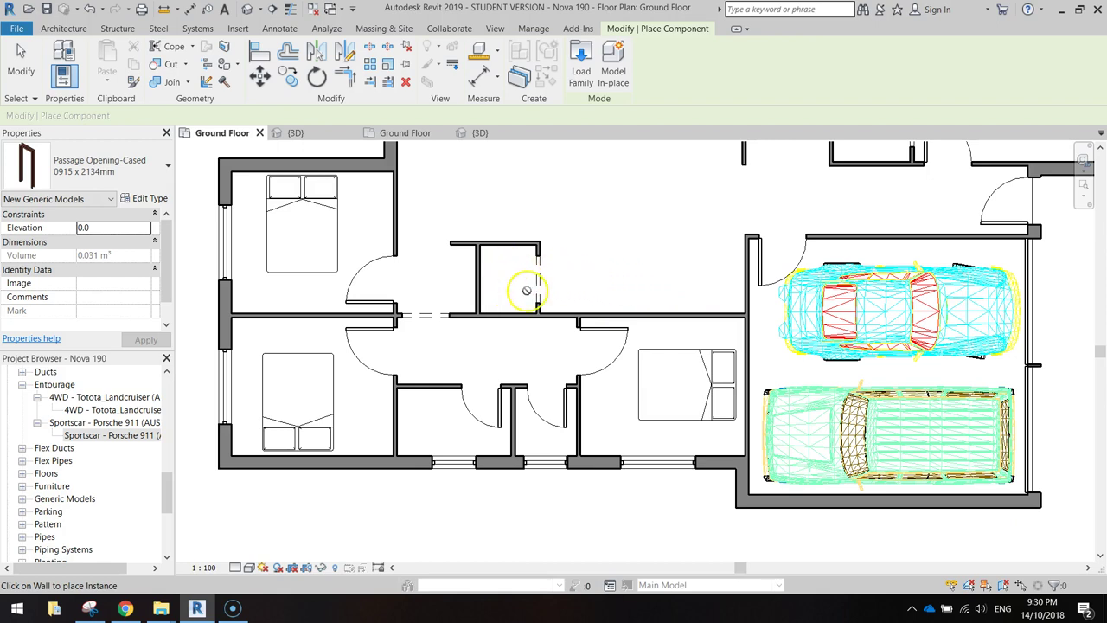
{"action": "scroll", "coordinate": [526, 290], "scroll_direction": "up", "scroll_amount": 3}
{"action": "scroll", "coordinate": [506, 302], "scroll_direction": "up", "scroll_amount": 1}
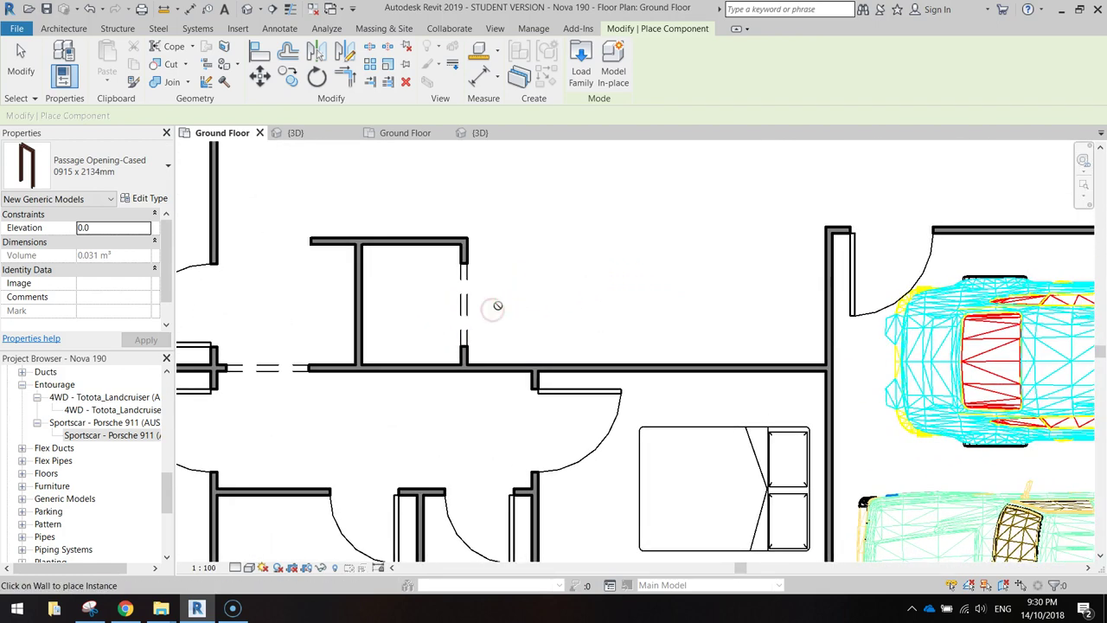
Step: Load Wall Cabinet - 2 Door (AUS) from the Australia Casework > Wall Cabinets library
{"action": "left_click", "coordinate": [238, 29]}
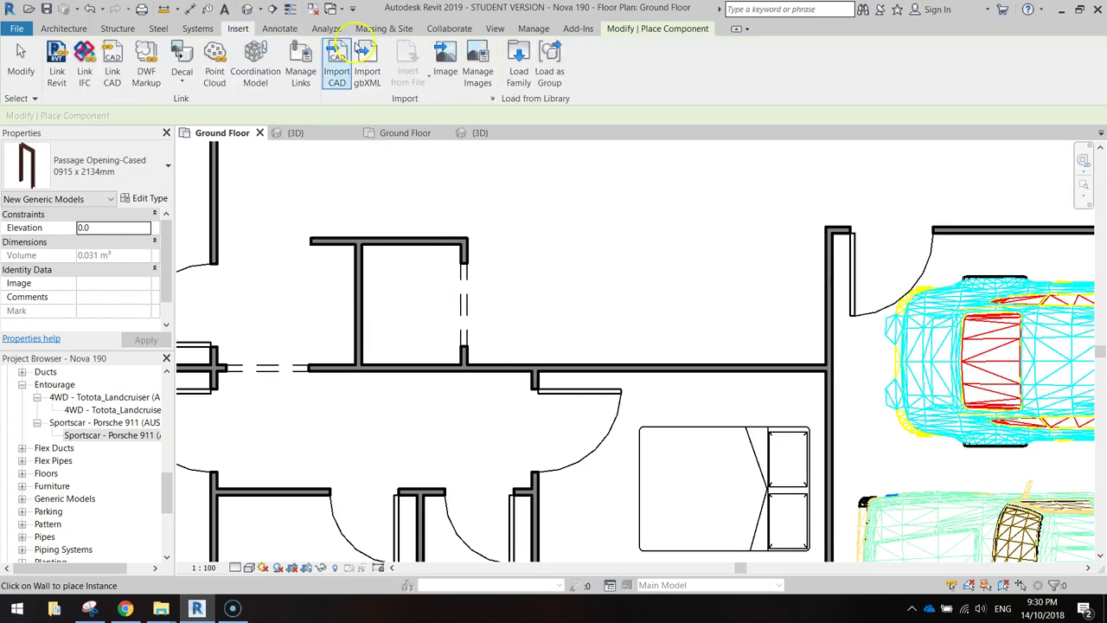
{"action": "left_click", "coordinate": [520, 54]}
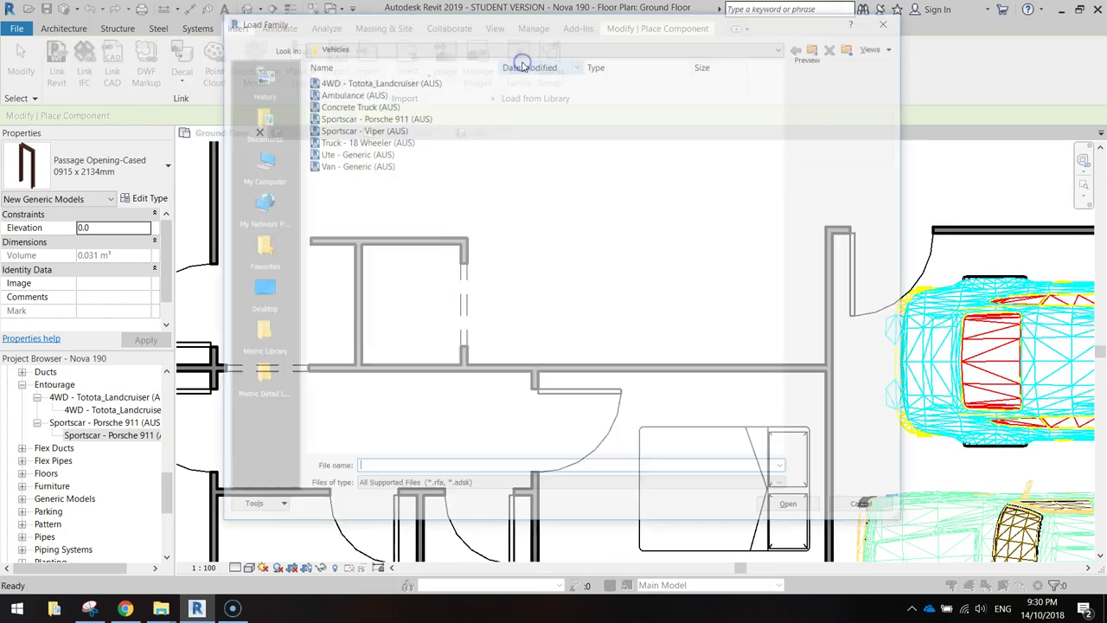
{"action": "left_click", "coordinate": [817, 46]}
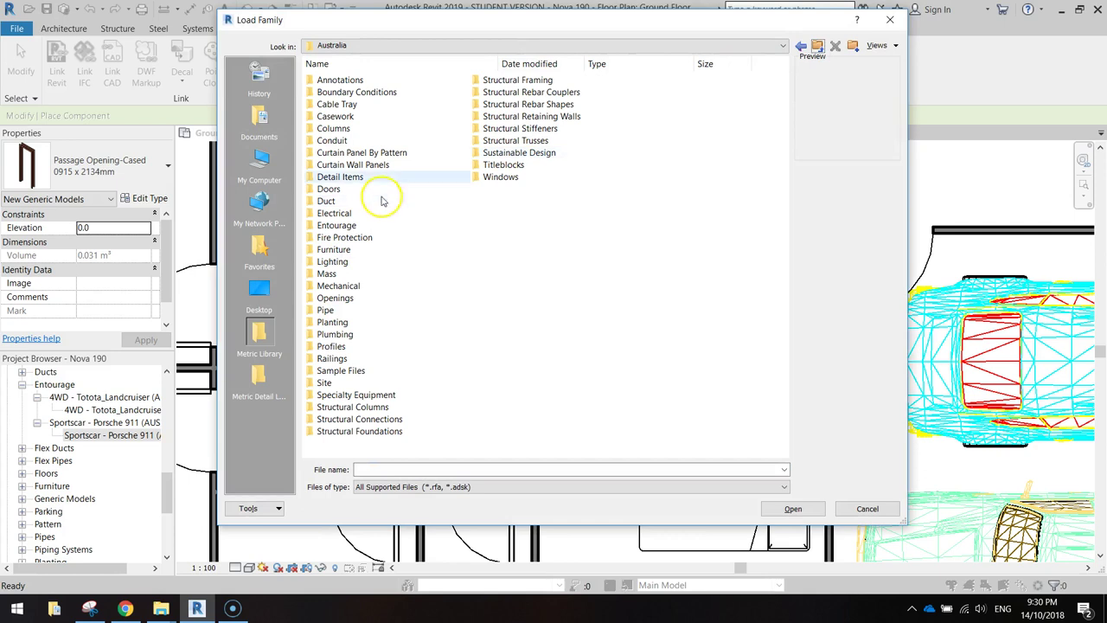
{"action": "double_click", "coordinate": [333, 117]}
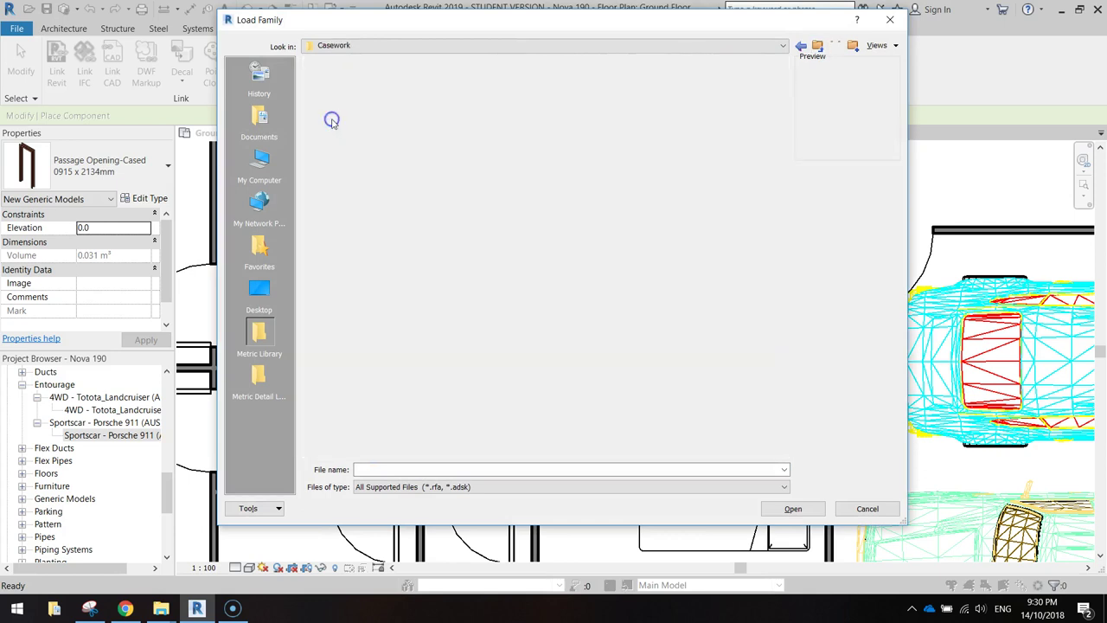
{"action": "left_click", "coordinate": [333, 122]}
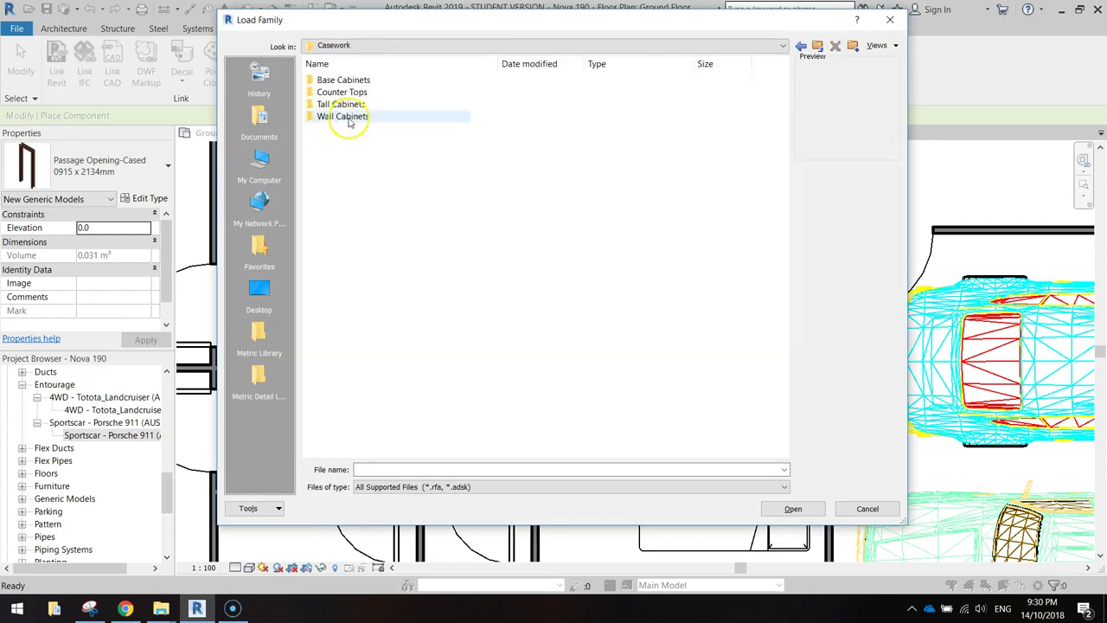
{"action": "mouse_move", "coordinate": [342, 116]}
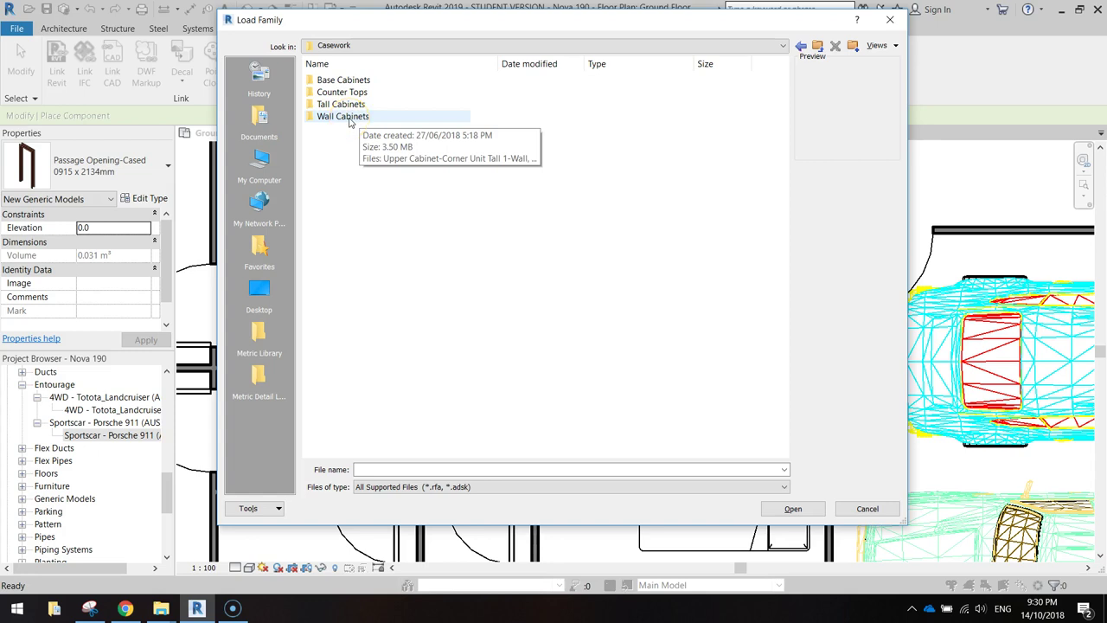
{"action": "double_click", "coordinate": [347, 119]}
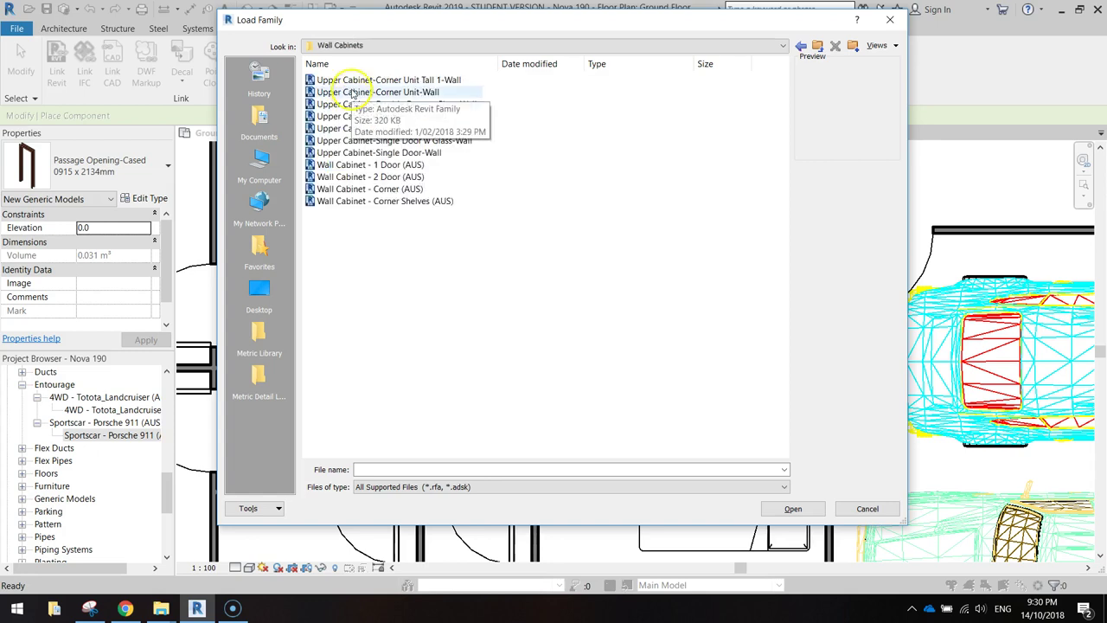
{"action": "left_click", "coordinate": [525, 182]}
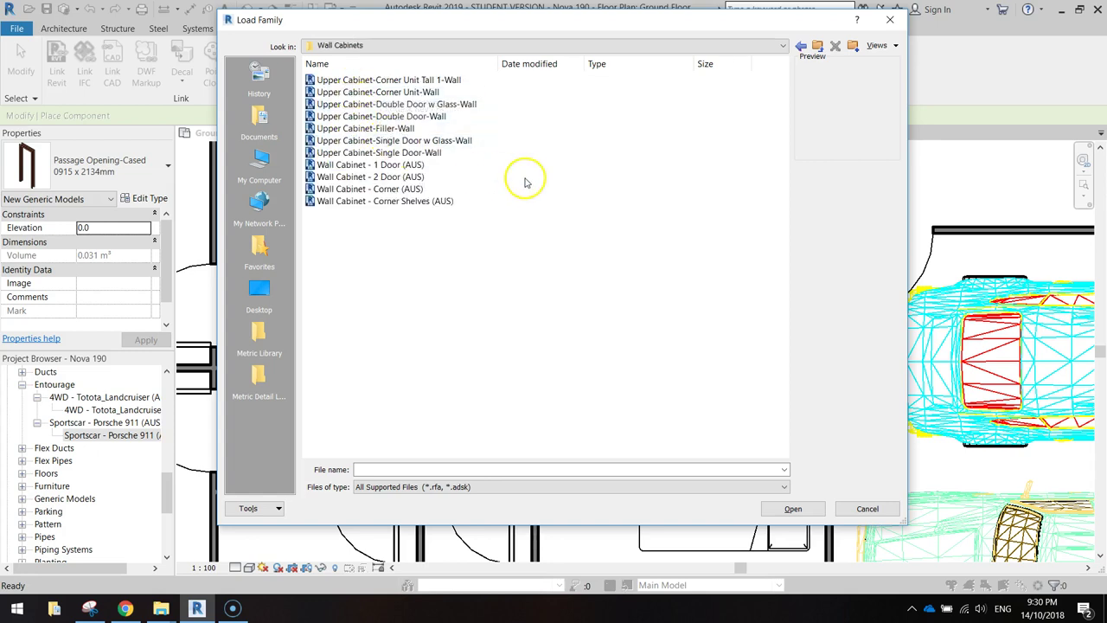
{"action": "left_click", "coordinate": [378, 177]}
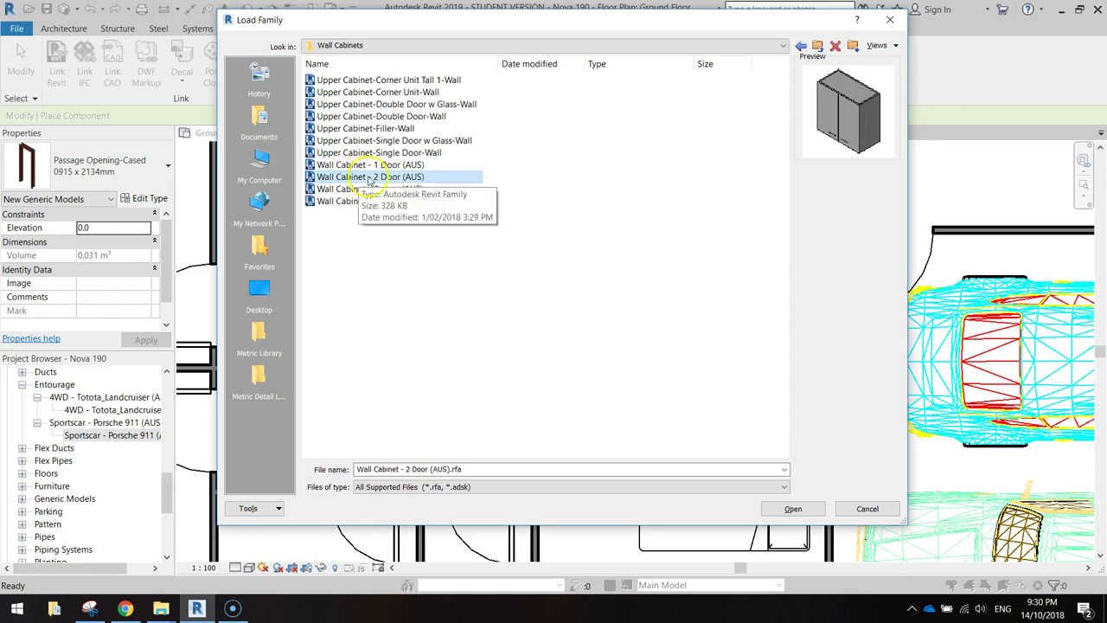
{"action": "left_click", "coordinate": [783, 508]}
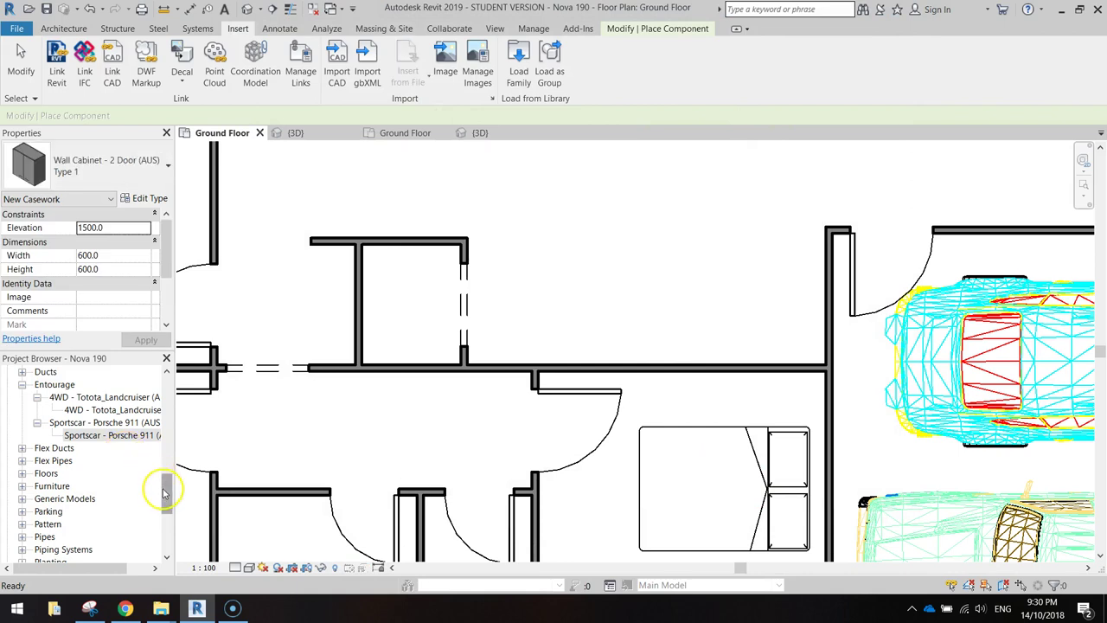
{"action": "left_click_drag", "start_coordinate": [164, 490], "coordinate": [162, 436]}
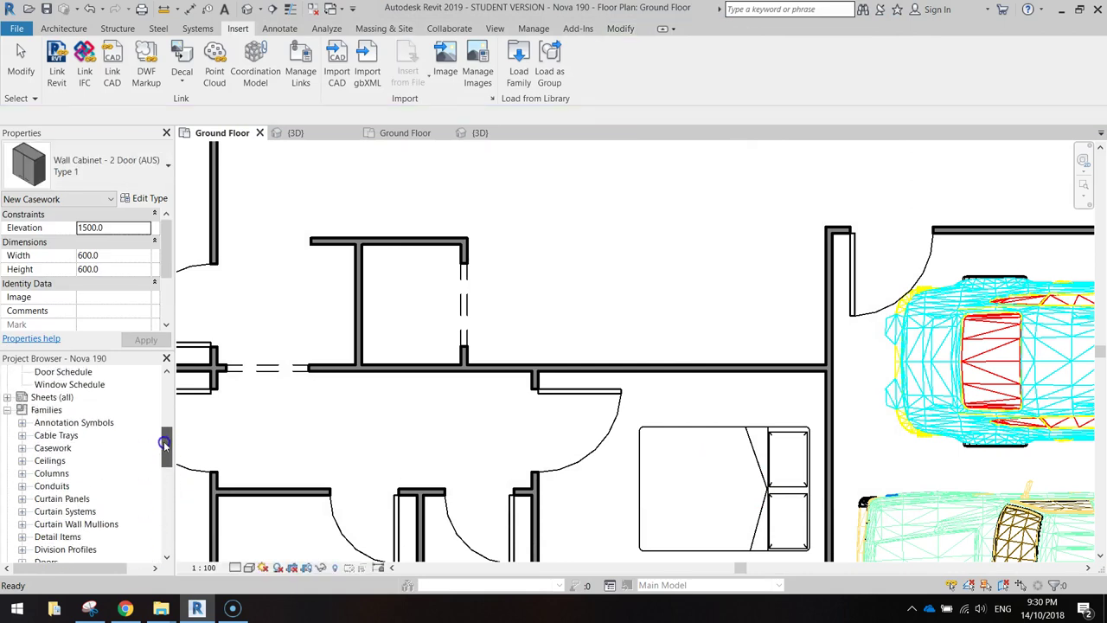
Step: Place two Wall Cabinet - 2 Door (AUS) Type 1 units along the small room's left wall
{"action": "left_click", "coordinate": [52, 447]}
{"action": "left_click", "coordinate": [37, 461]}
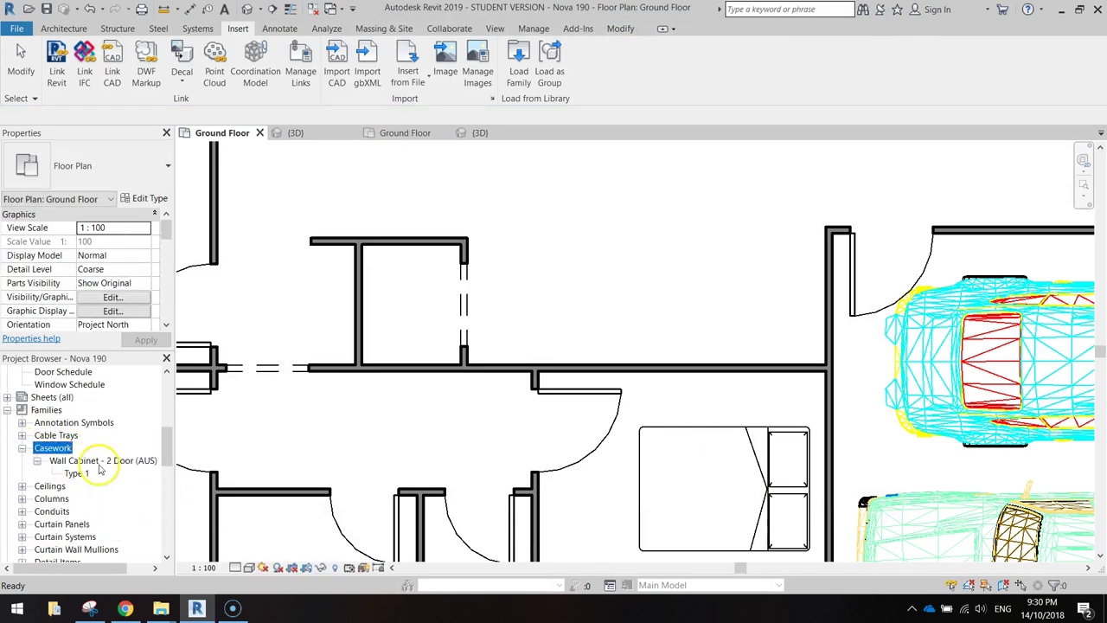
{"action": "left_click", "coordinate": [78, 474]}
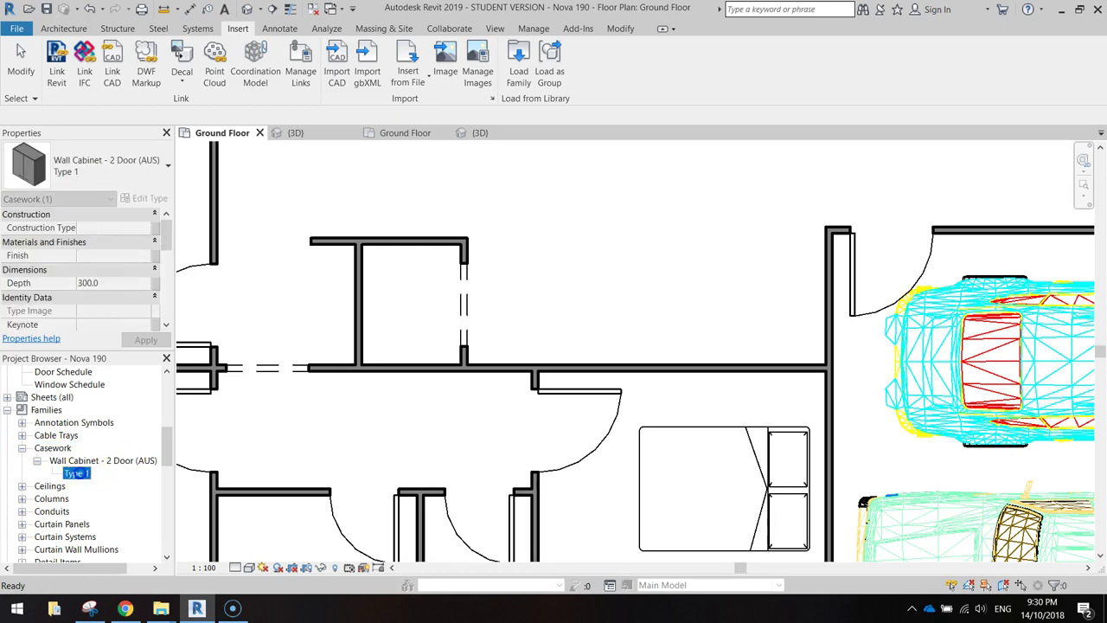
{"action": "left_click_drag", "start_coordinate": [375, 313], "coordinate": [377, 311]}
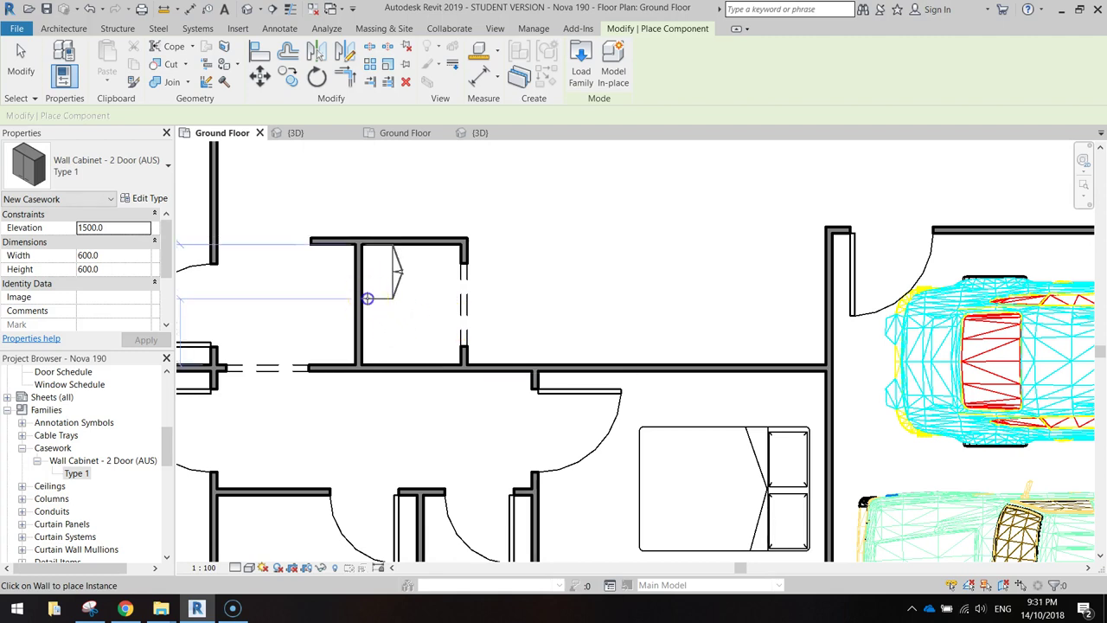
{"action": "left_click", "coordinate": [368, 299]}
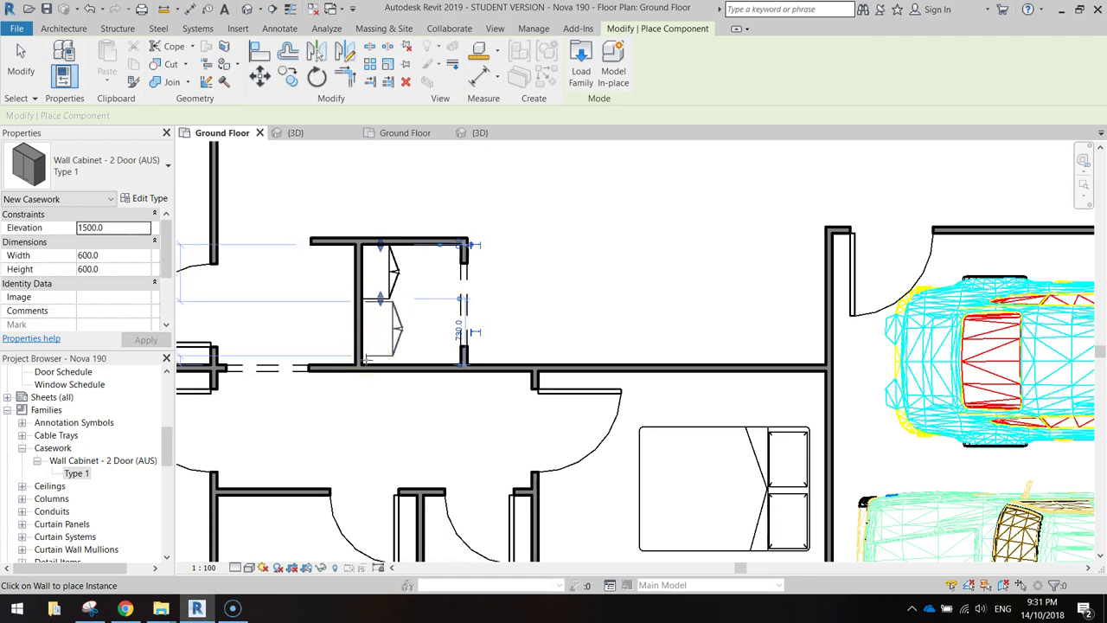
{"action": "left_click", "coordinate": [360, 351]}
{"action": "left_click", "coordinate": [388, 362]}
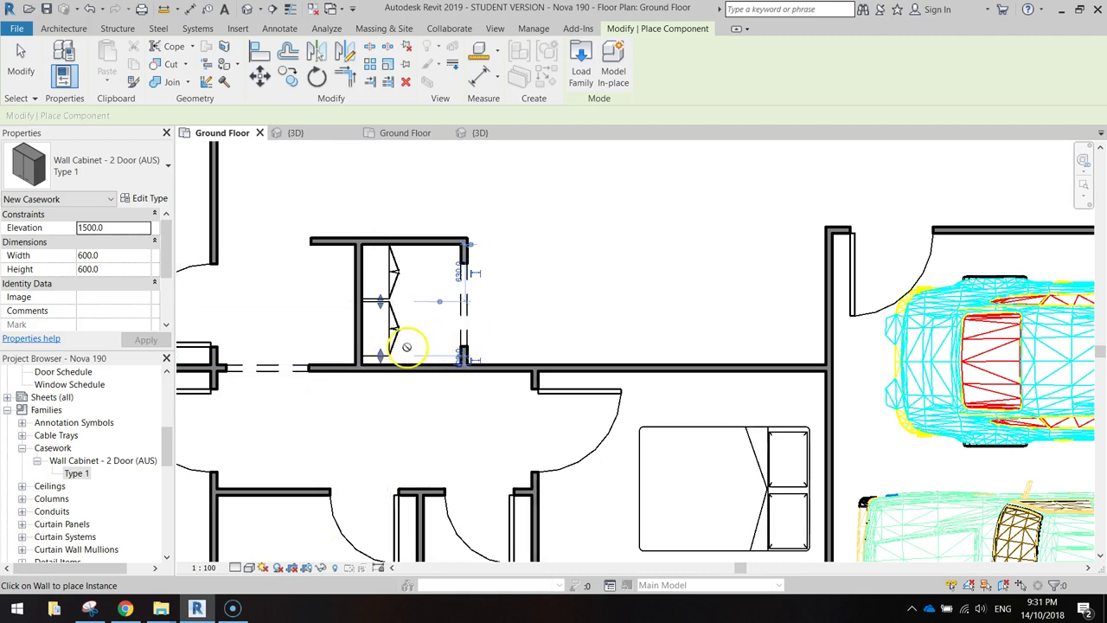
{"action": "scroll", "coordinate": [385, 361], "scroll_direction": "up", "scroll_amount": 3}
{"action": "middle_click_drag", "start_coordinate": [440, 289], "coordinate": [440, 334]}
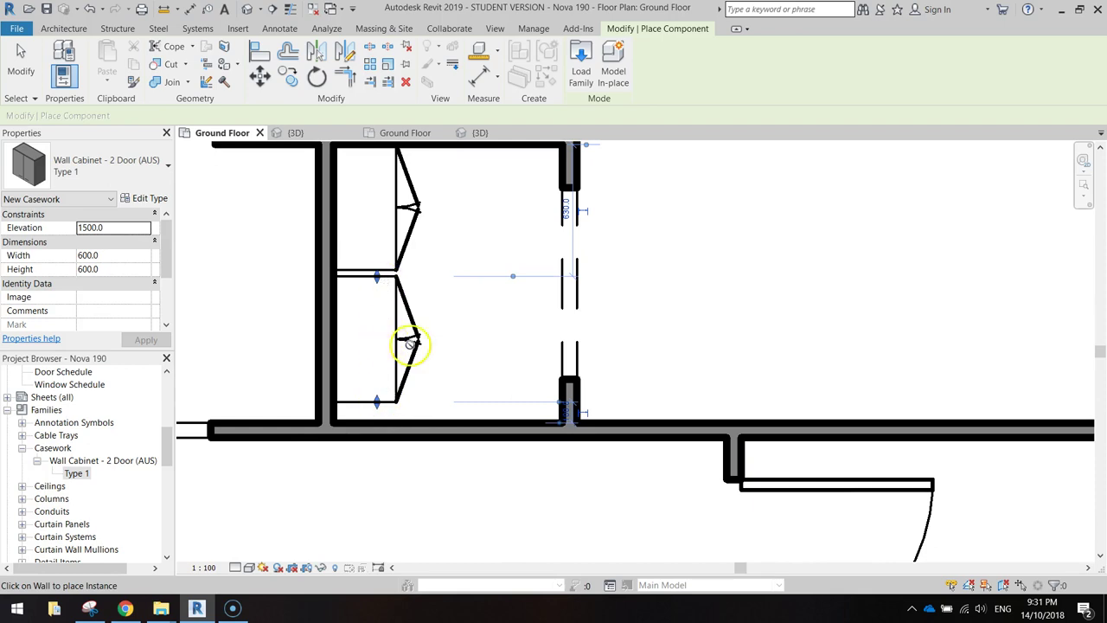
Step: Nudge the lower wall cabinet down and stretch its top end toward the upper cabinet
{"action": "left_click", "coordinate": [24, 58]}
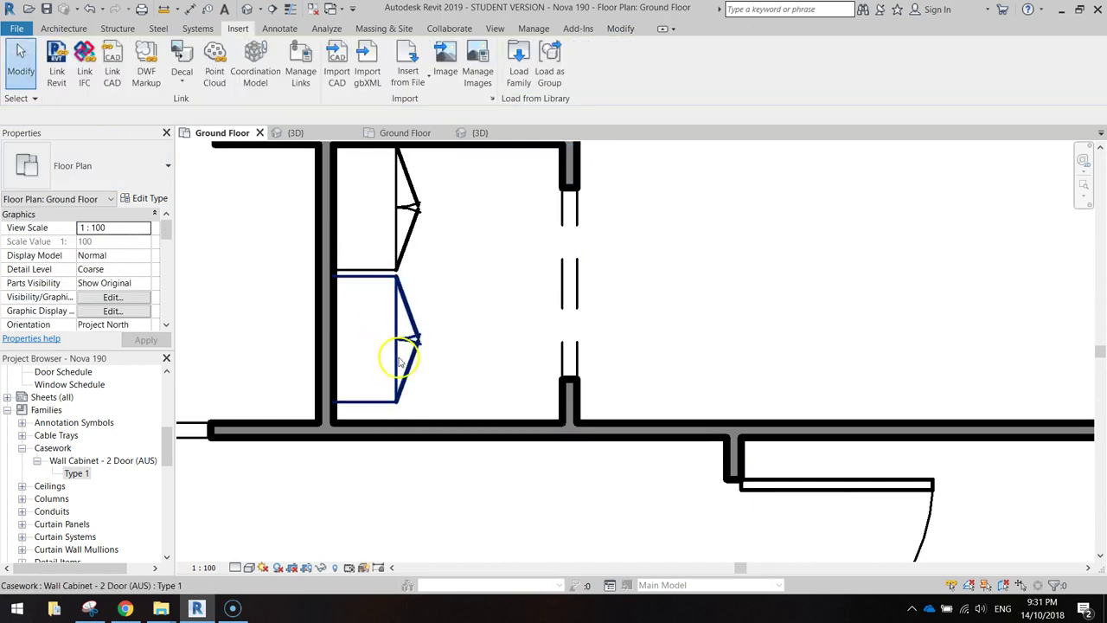
{"action": "left_click", "coordinate": [393, 362]}
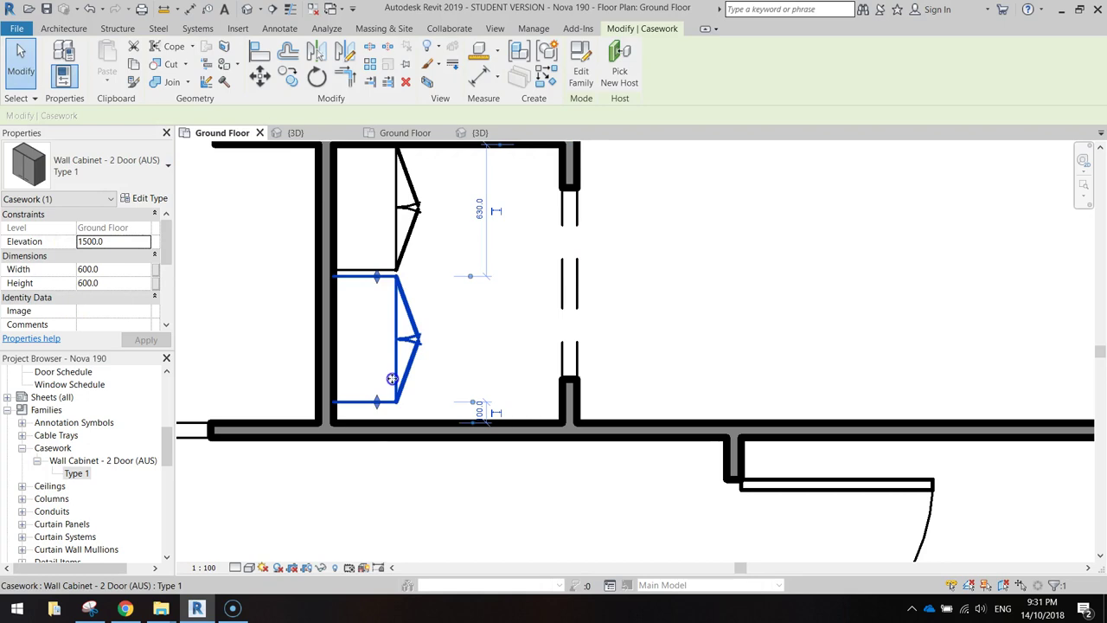
{"action": "key", "text": "Down"}
{"action": "key", "text": "Down"}
{"action": "key", "text": "Down"}
{"action": "left_click", "coordinate": [377, 296]}
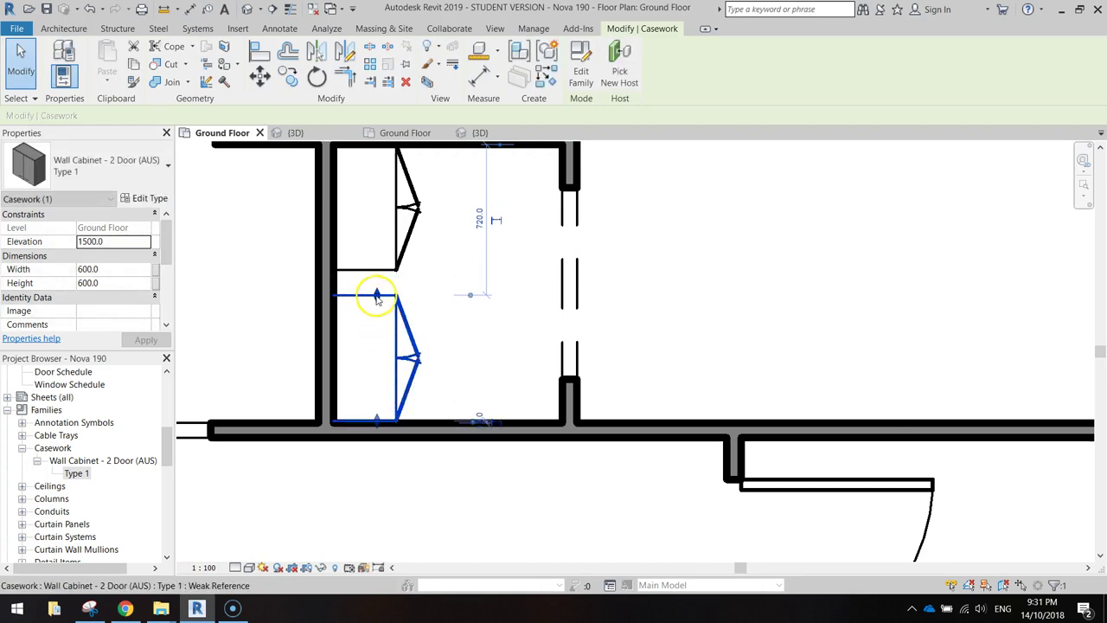
{"action": "left_click_drag", "start_coordinate": [377, 296], "coordinate": [376, 290]}
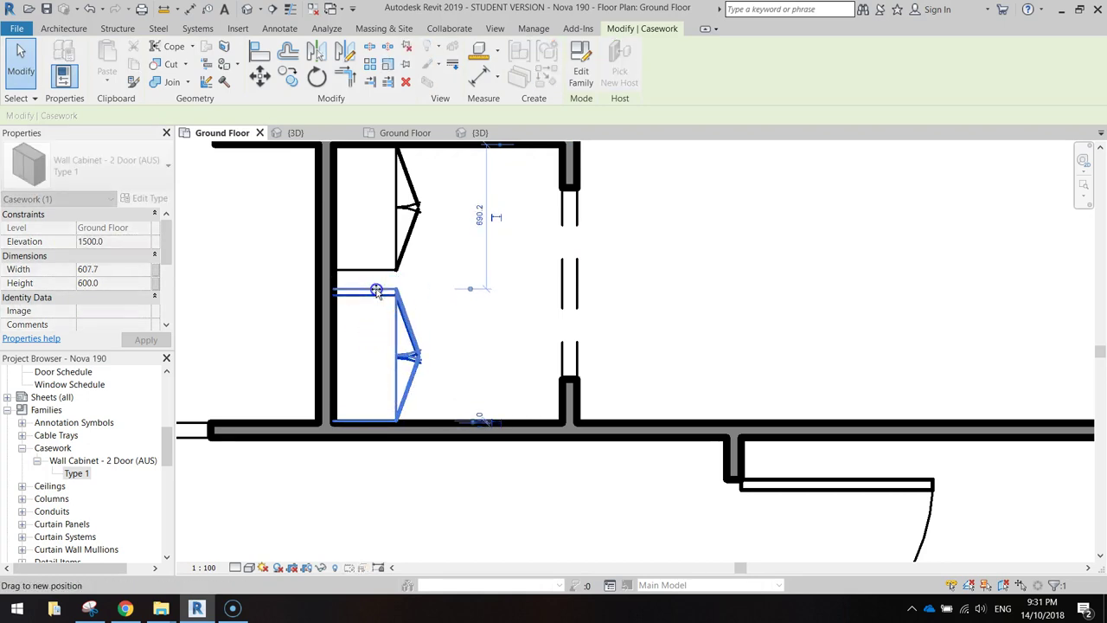
{"action": "left_click", "coordinate": [376, 234]}
Step: Stretch the upper cabinet down and the lower cabinet up until they meet with no gap
{"action": "left_click", "coordinate": [376, 267]}
{"action": "mouse_move", "coordinate": [375, 270]}
{"action": "left_mouse_down"}
{"action": "mouse_move", "coordinate": [378, 292]}
{"action": "mouse_move", "coordinate": [377, 271]}
{"action": "left_mouse_up"}
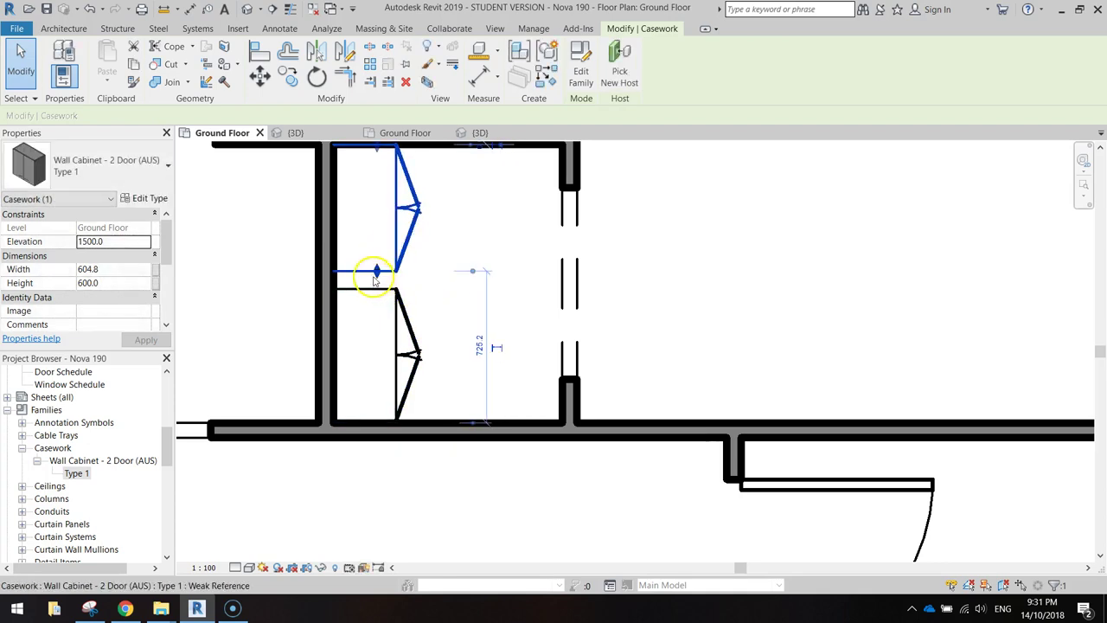
{"action": "left_click", "coordinate": [452, 285]}
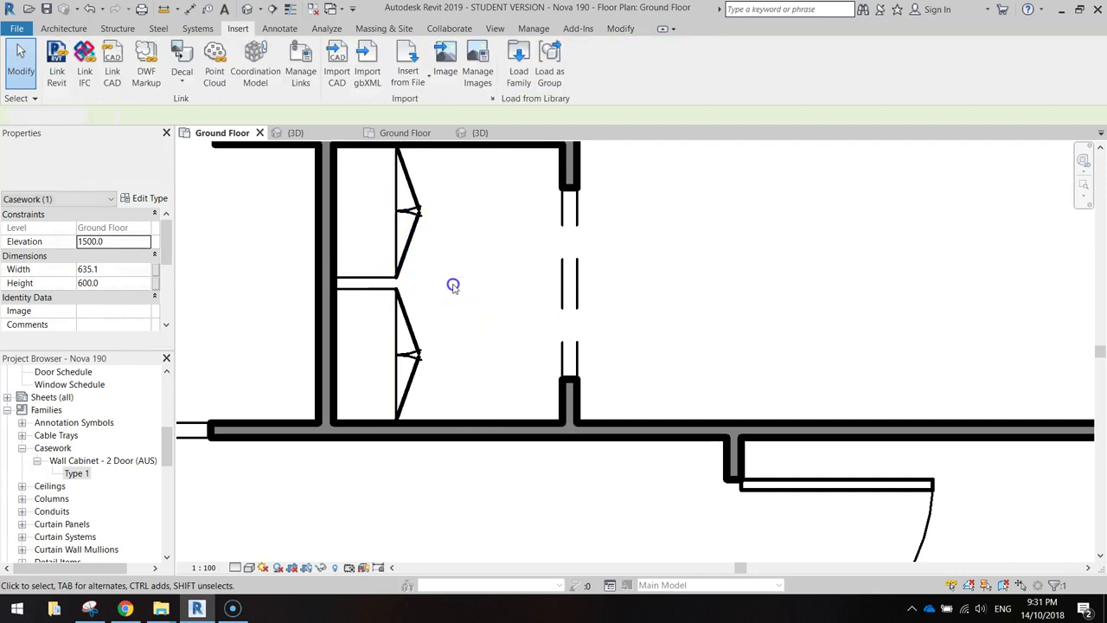
{"action": "left_click", "coordinate": [393, 301]}
{"action": "left_click_drag", "start_coordinate": [373, 287], "coordinate": [376, 276]}
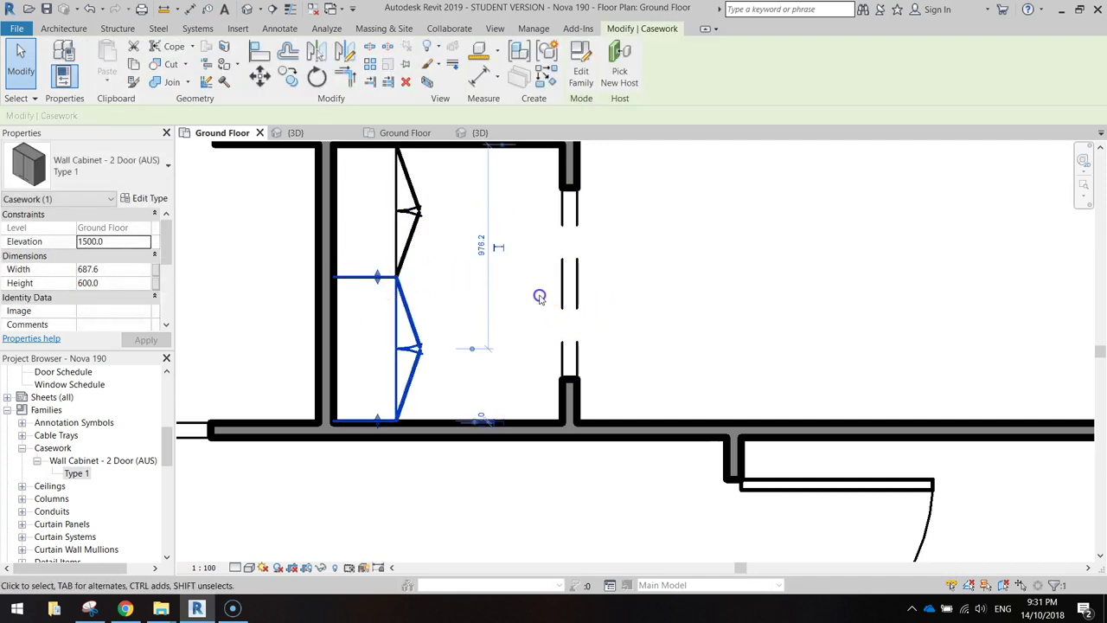
{"action": "left_click", "coordinate": [497, 295]}
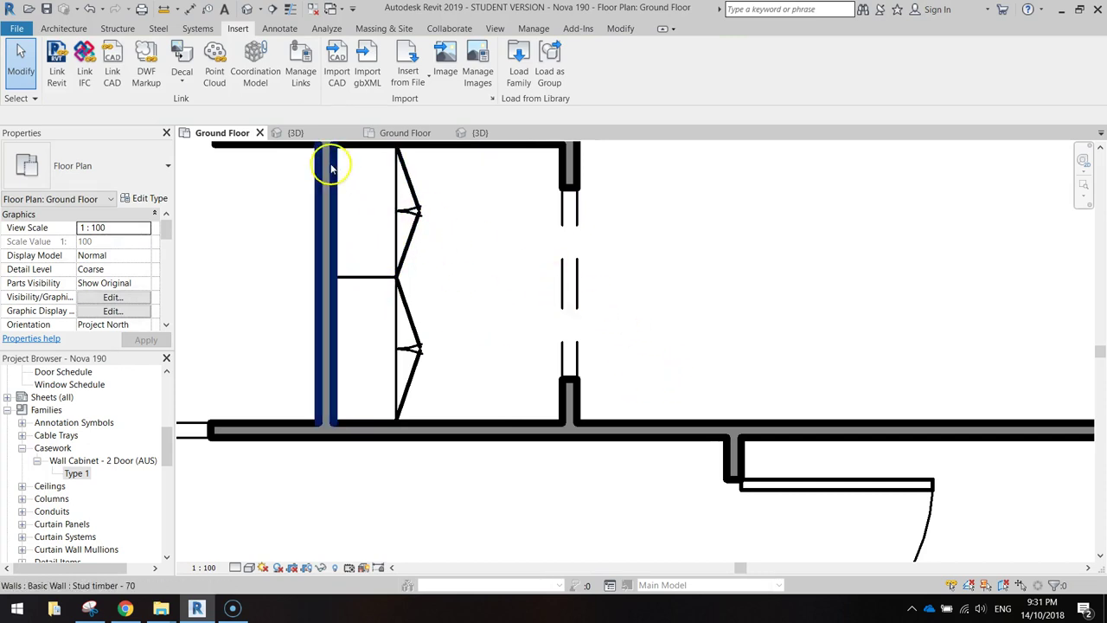
{"action": "left_click", "coordinate": [294, 133]}
{"action": "scroll", "coordinate": [473, 291], "scroll_direction": "up", "scroll_amount": 5}
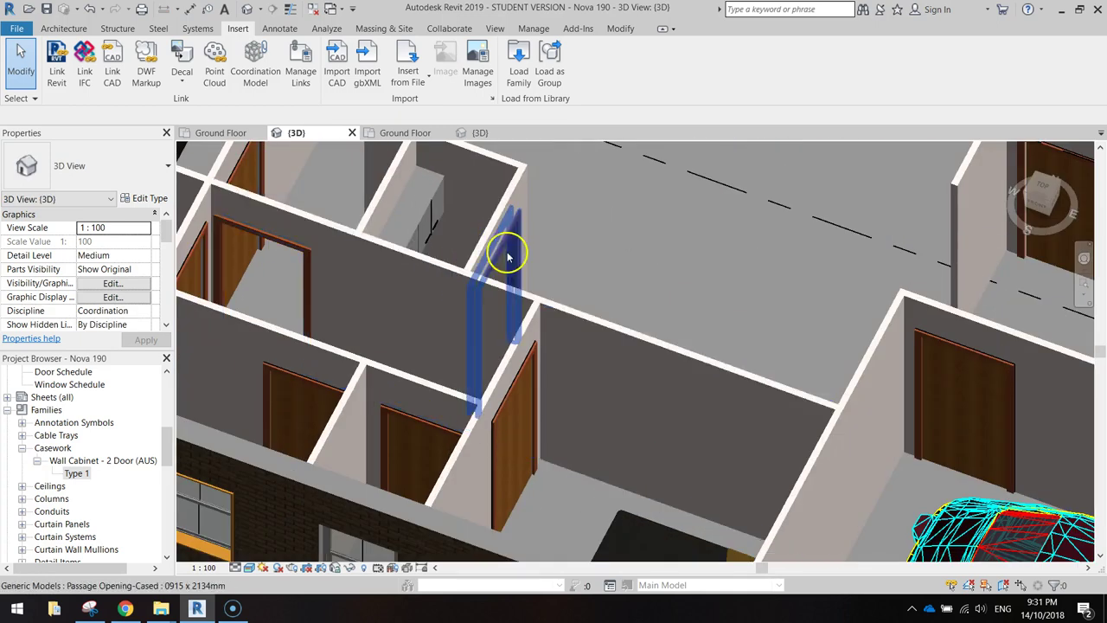
{"action": "mouse_move", "coordinate": [473, 290]}
{"action": "middle_mouse_down", "text": "shift"}
{"action": "mouse_move", "coordinate": [333, 320]}
{"action": "mouse_move", "coordinate": [499, 453]}
{"action": "mouse_move", "coordinate": [616, 432]}
{"action": "middle_mouse_up", "text": "shift"}
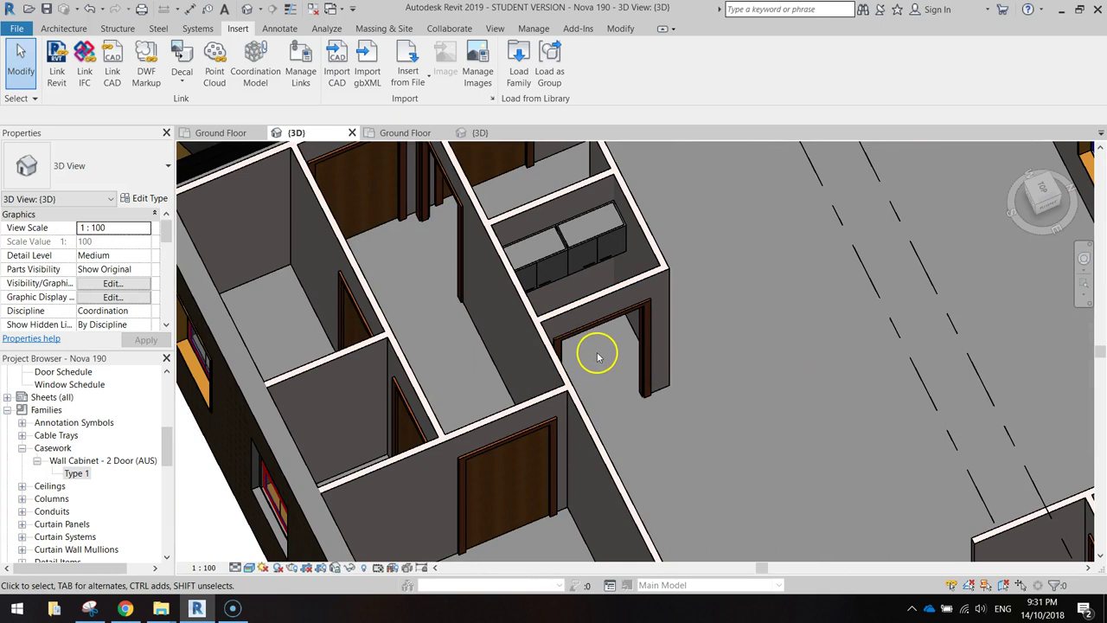
{"action": "middle_click_drag", "start_coordinate": [596, 357], "coordinate": [493, 374]}
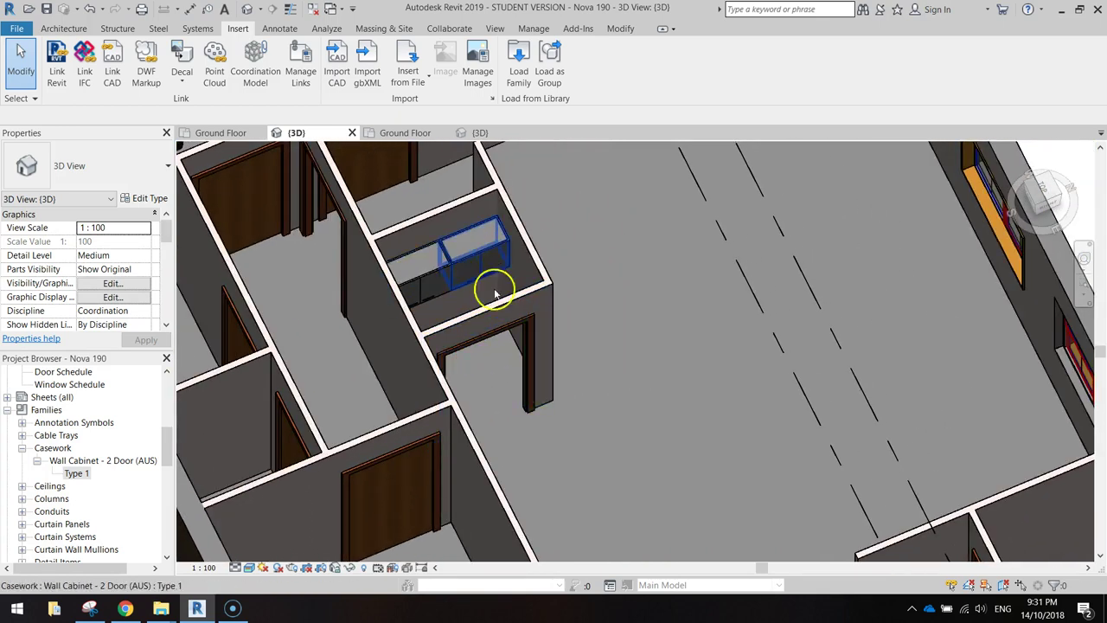
{"action": "scroll", "coordinate": [489, 314], "scroll_direction": "up", "scroll_amount": 3}
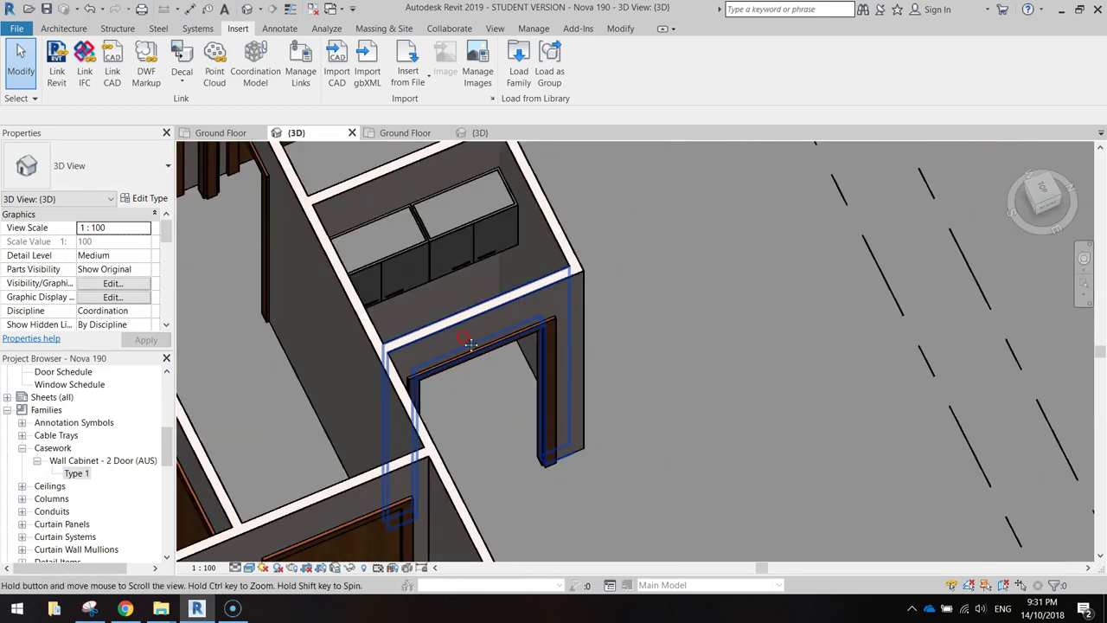
{"action": "mouse_move", "coordinate": [470, 344]}
{"action": "middle_mouse_down", "text": "shift"}
{"action": "mouse_move", "coordinate": [459, 371]}
{"action": "mouse_move", "coordinate": [471, 396]}
{"action": "mouse_move", "coordinate": [487, 281]}
{"action": "mouse_move", "coordinate": [512, 312]}
{"action": "middle_mouse_up", "text": "shift"}
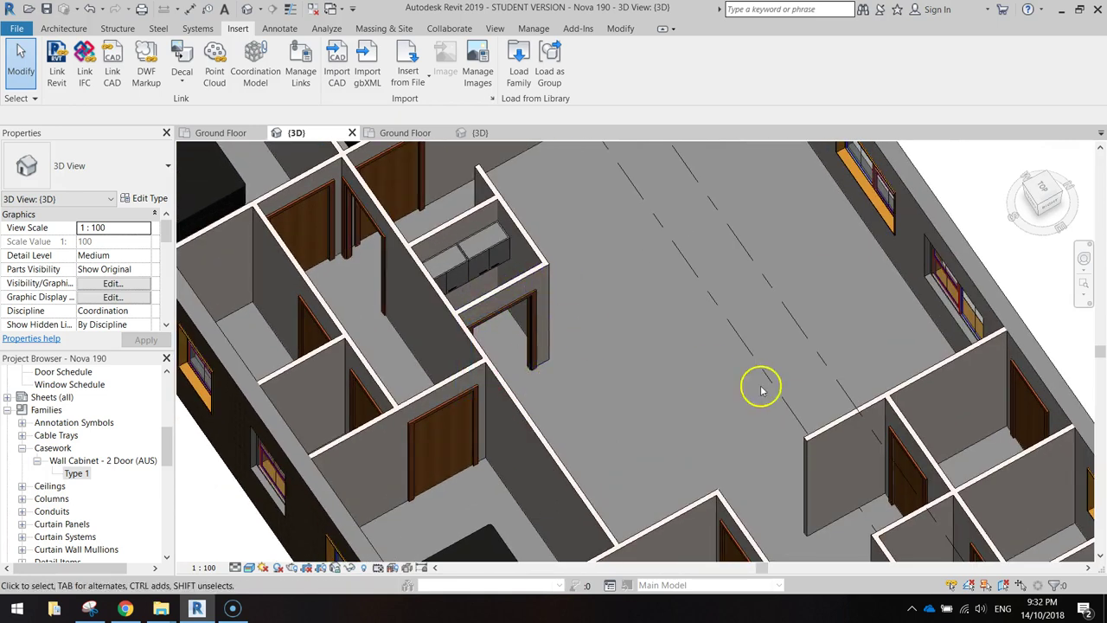
{"action": "scroll", "coordinate": [662, 380], "scroll_direction": "down", "scroll_amount": 3}
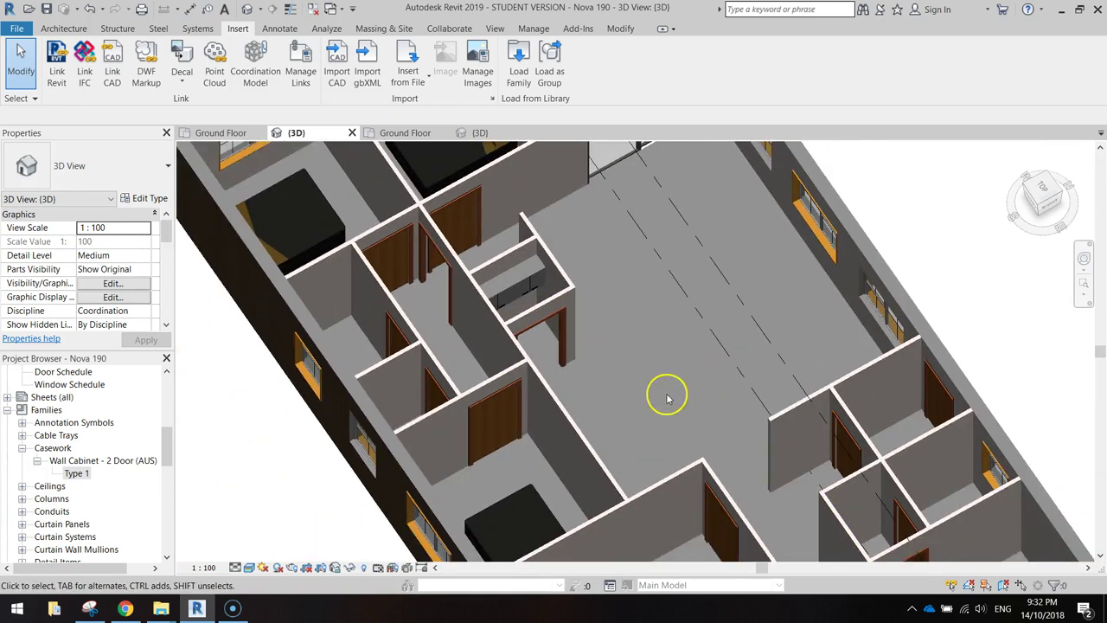
{"action": "mouse_move", "coordinate": [536, 431]}
{"action": "middle_mouse_down", "text": "shift"}
{"action": "mouse_move", "coordinate": [634, 448]}
{"action": "mouse_move", "coordinate": [428, 291]}
{"action": "mouse_move", "coordinate": [571, 473]}
{"action": "middle_mouse_up", "text": "shift"}
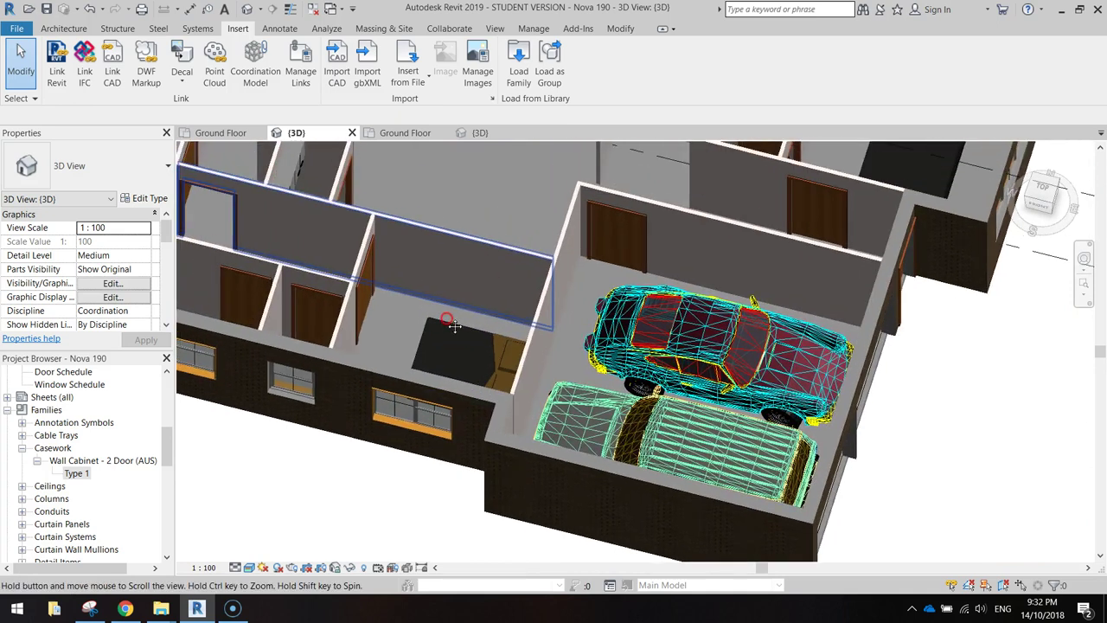
{"action": "left_click", "coordinate": [551, 348]}
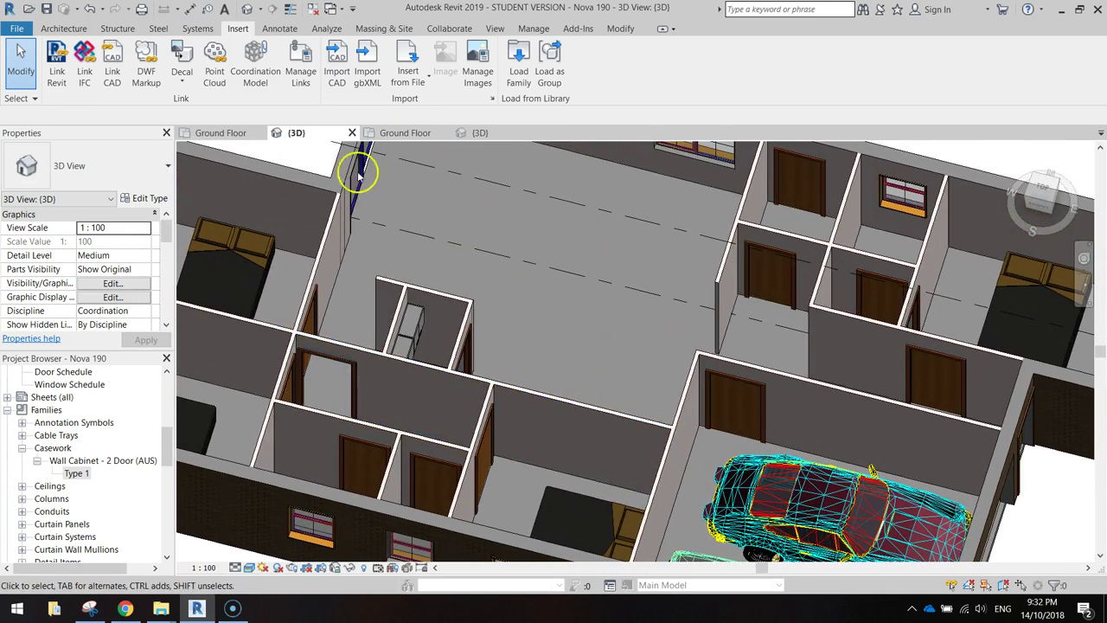
{"action": "left_click", "coordinate": [235, 133]}
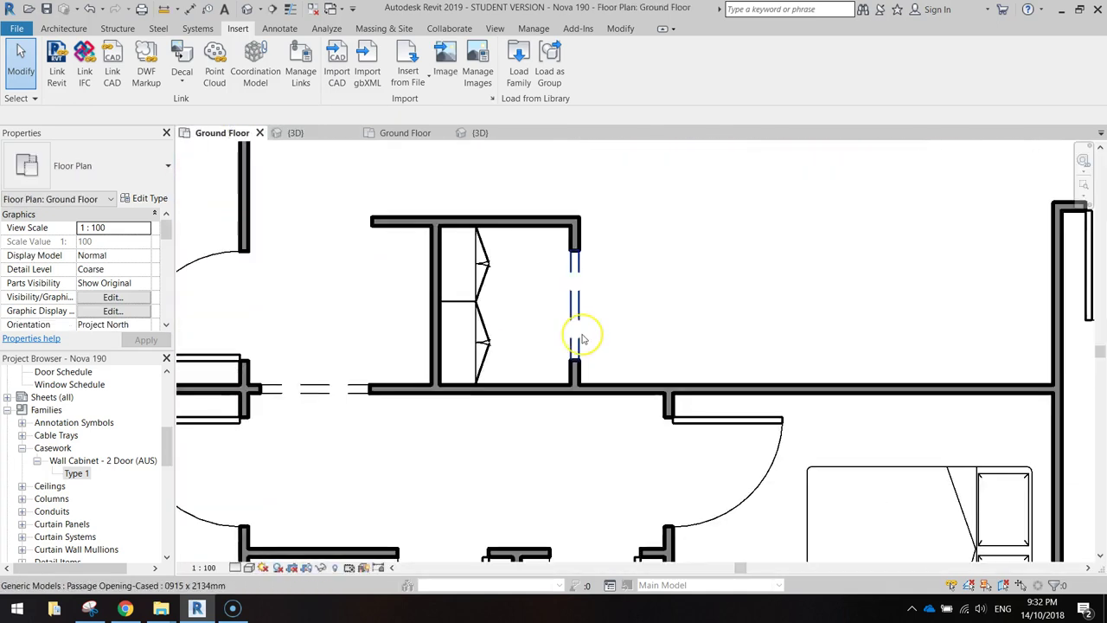
{"action": "scroll", "coordinate": [581, 339], "scroll_direction": "down", "scroll_amount": 2}
{"action": "scroll", "coordinate": [585, 321], "scroll_direction": "down", "scroll_amount": 2}
{"action": "scroll", "coordinate": [730, 316], "scroll_direction": "down", "scroll_amount": 1}
{"action": "mouse_move", "coordinate": [729, 316]}
{"action": "middle_mouse_down"}
{"action": "mouse_move", "coordinate": [761, 316]}
{"action": "mouse_move", "coordinate": [675, 355]}
{"action": "mouse_move", "coordinate": [628, 361]}
{"action": "middle_mouse_up"}
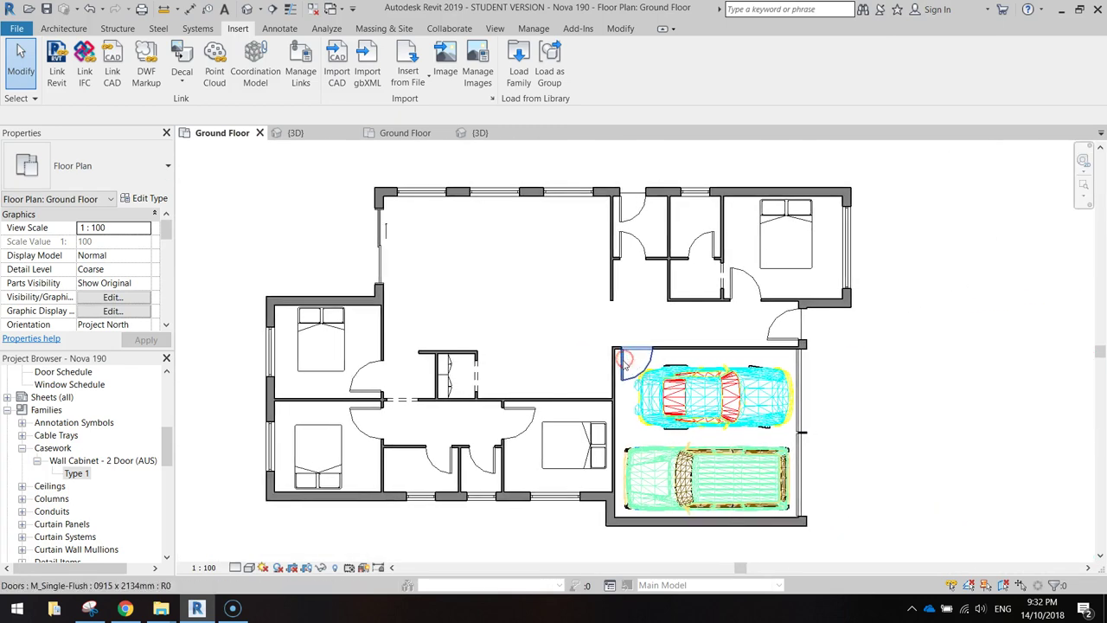
{"action": "scroll", "coordinate": [581, 364], "scroll_direction": "up", "scroll_amount": 1}
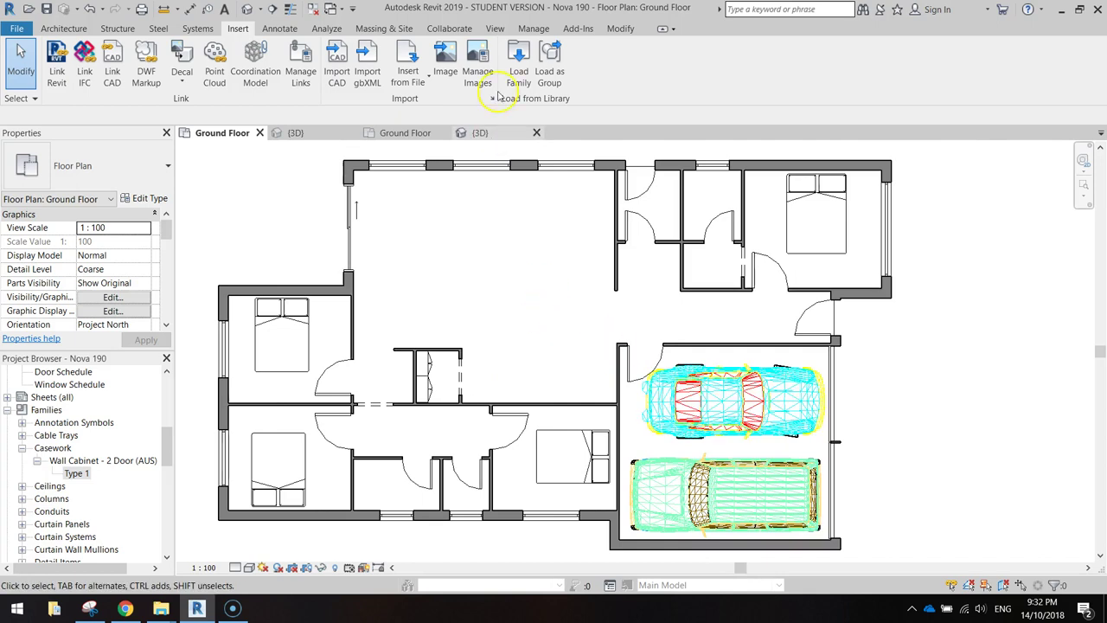
Step: Browse the Australia library's Plumbing > Fixtures folders and select Water Closet - Flush Tank.rfa
{"action": "left_click", "coordinate": [519, 62]}
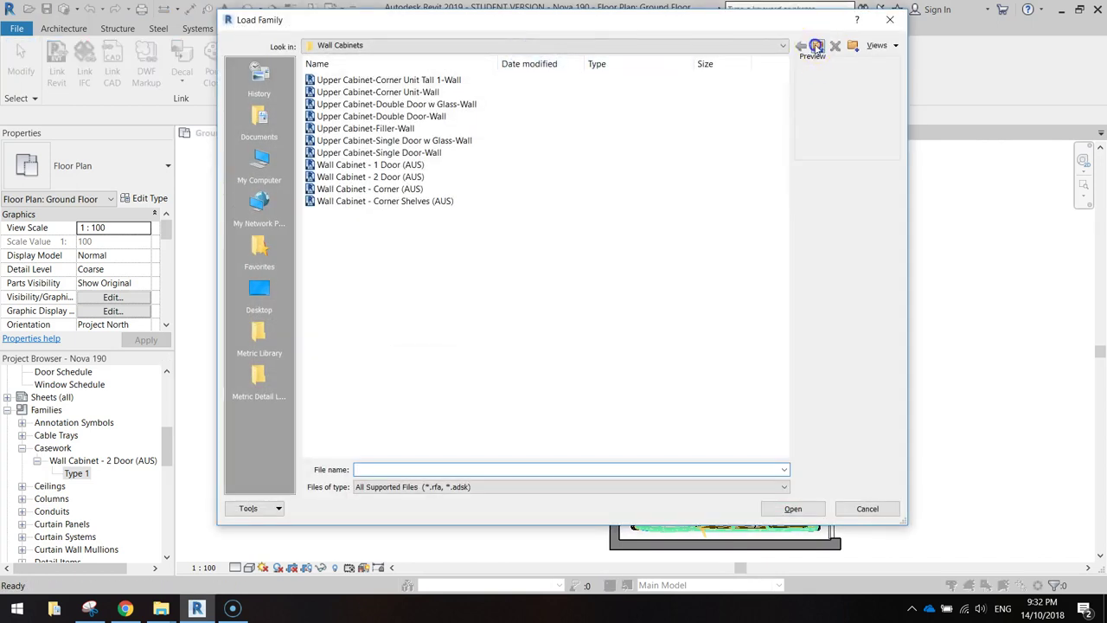
{"action": "left_click", "coordinate": [816, 46]}
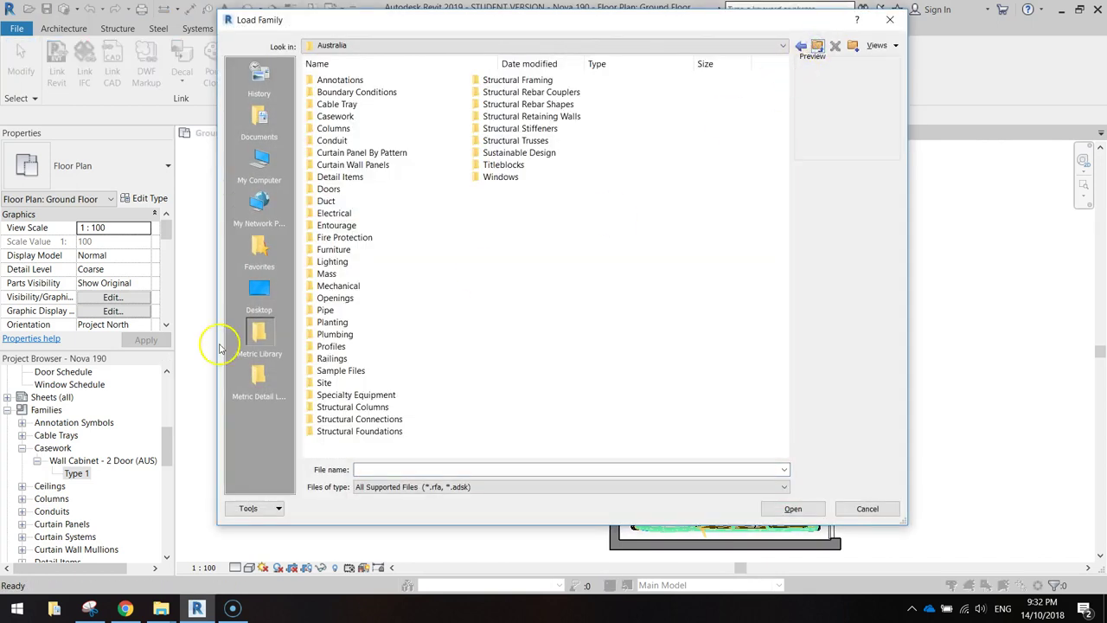
{"action": "double_click", "coordinate": [345, 336]}
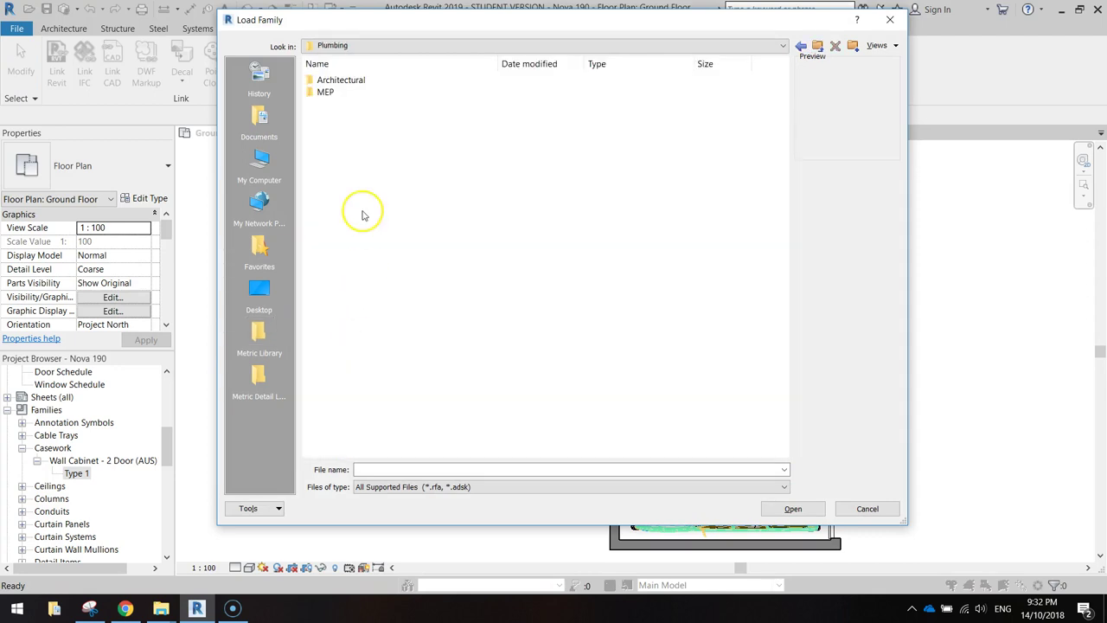
{"action": "double_click", "coordinate": [330, 93]}
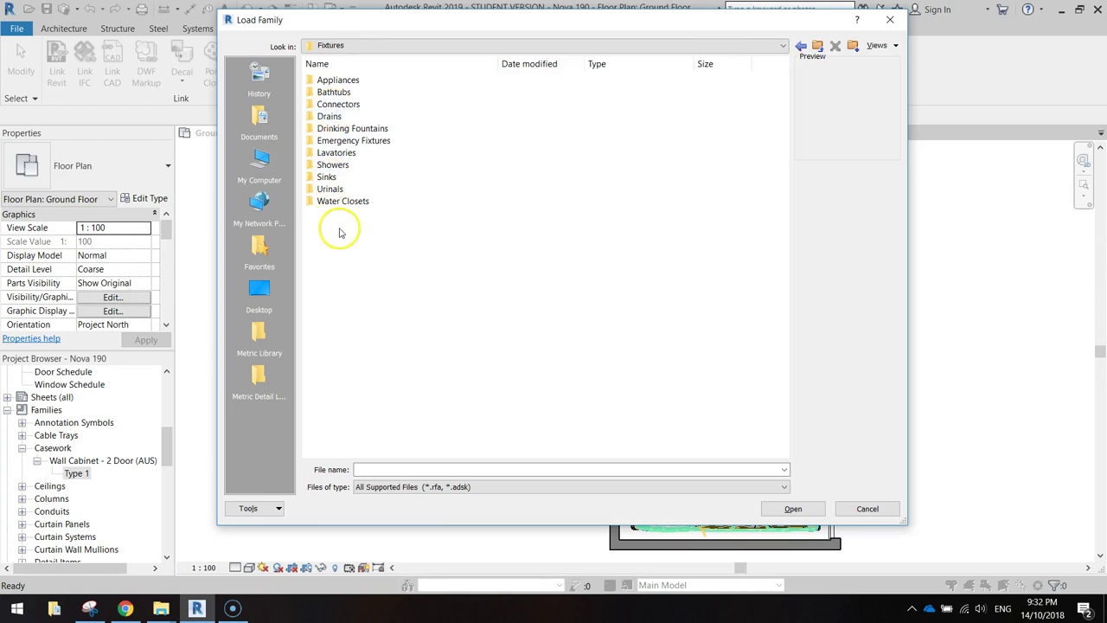
{"action": "double_click", "coordinate": [338, 154]}
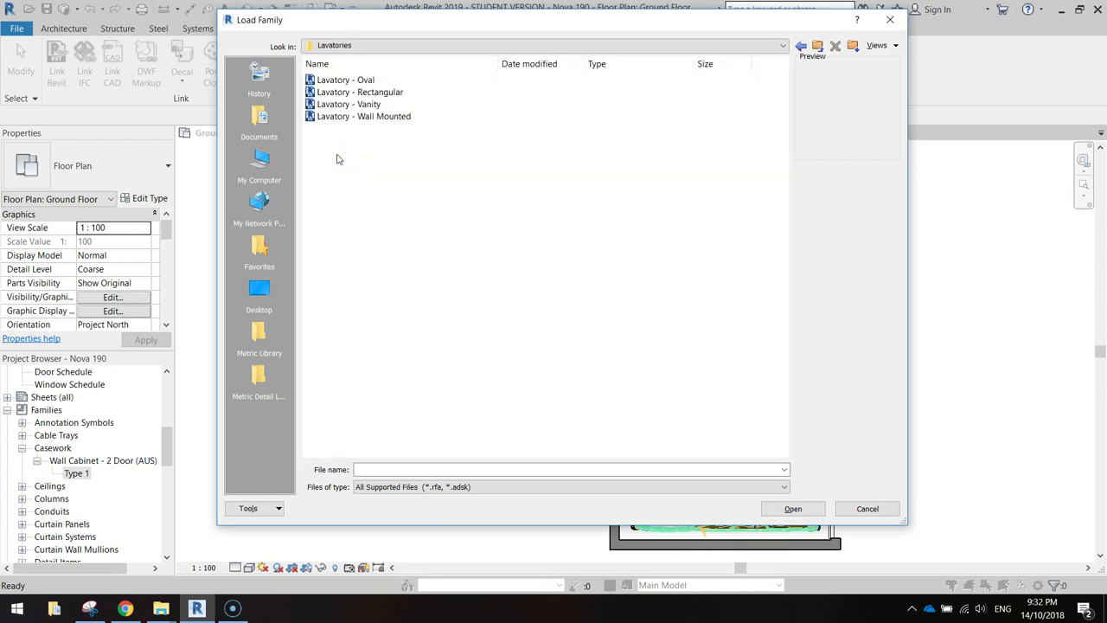
{"action": "left_click", "coordinate": [356, 84]}
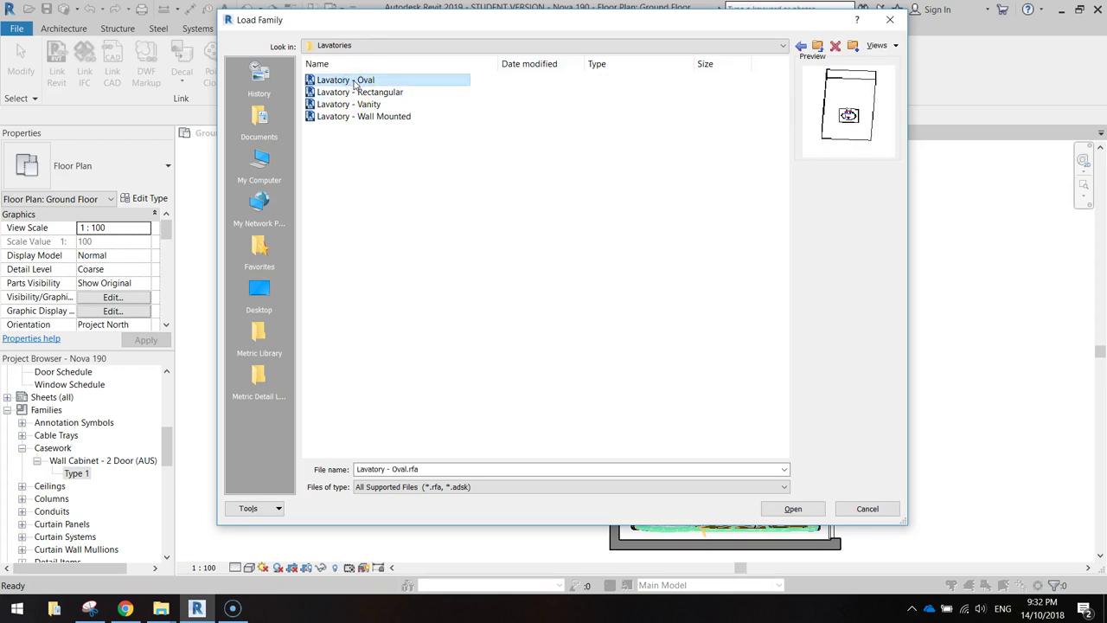
{"action": "key", "text": "Down"}
{"action": "key", "text": "Down"}
{"action": "key", "text": "Down"}
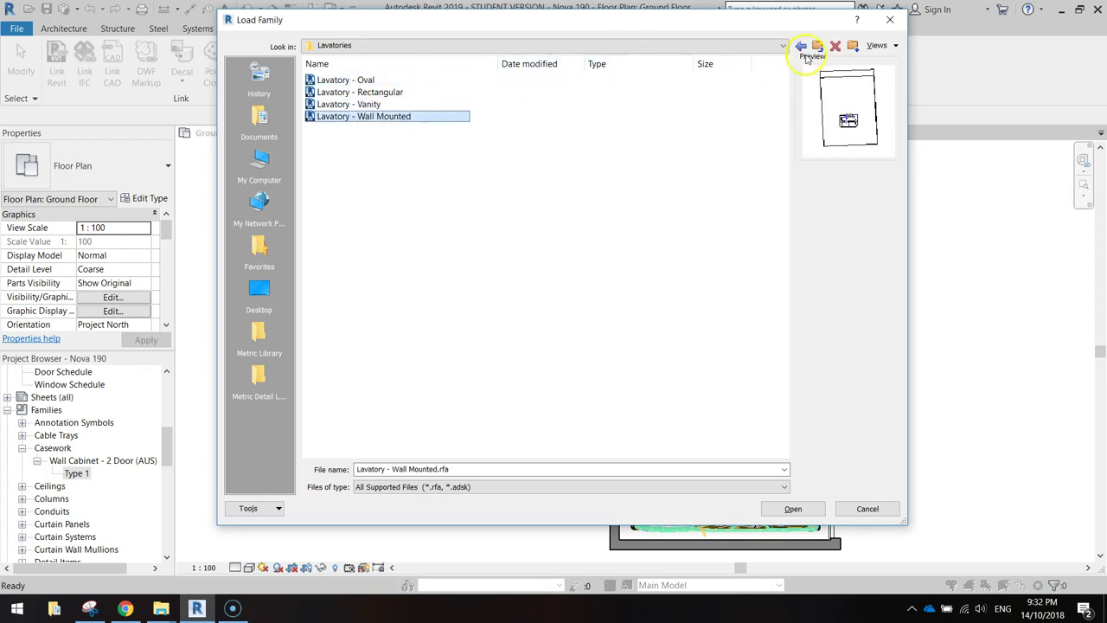
{"action": "left_click", "coordinate": [801, 46]}
{"action": "double_click", "coordinate": [342, 202]}
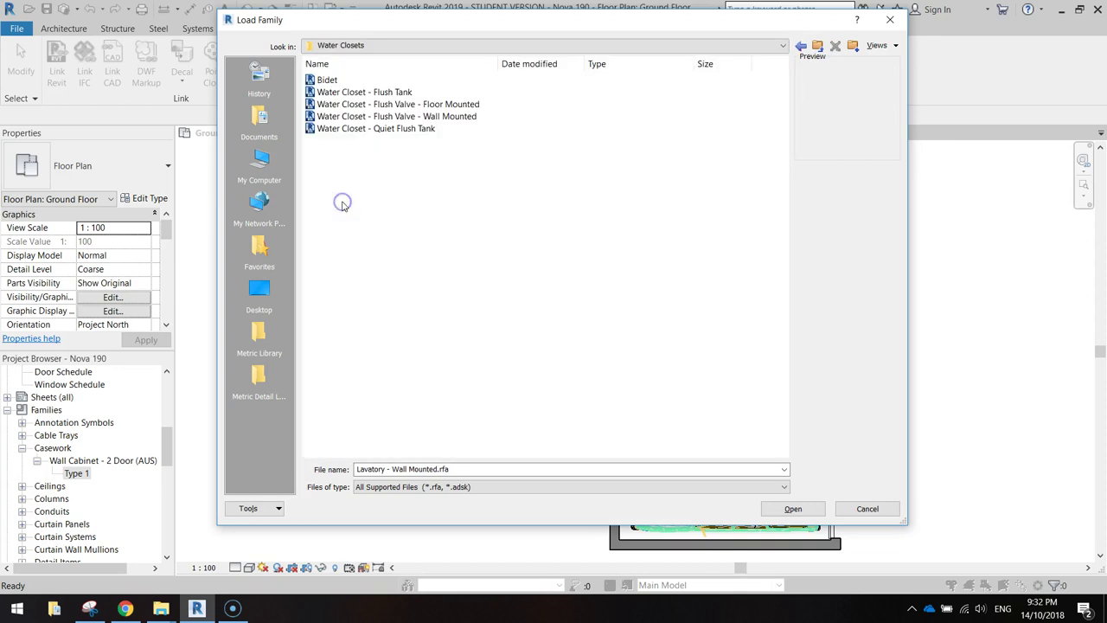
{"action": "left_click", "coordinate": [367, 93]}
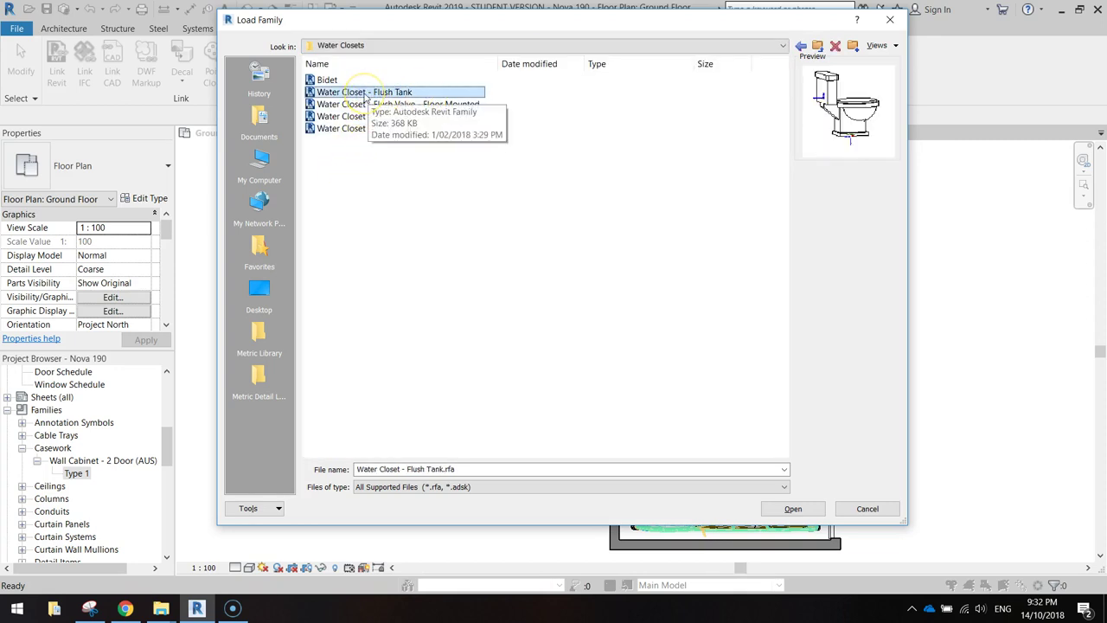
Step: Load the Water Closet - Flush Tank family and find it in the Project Browser's families list
{"action": "double_click", "coordinate": [366, 92]}
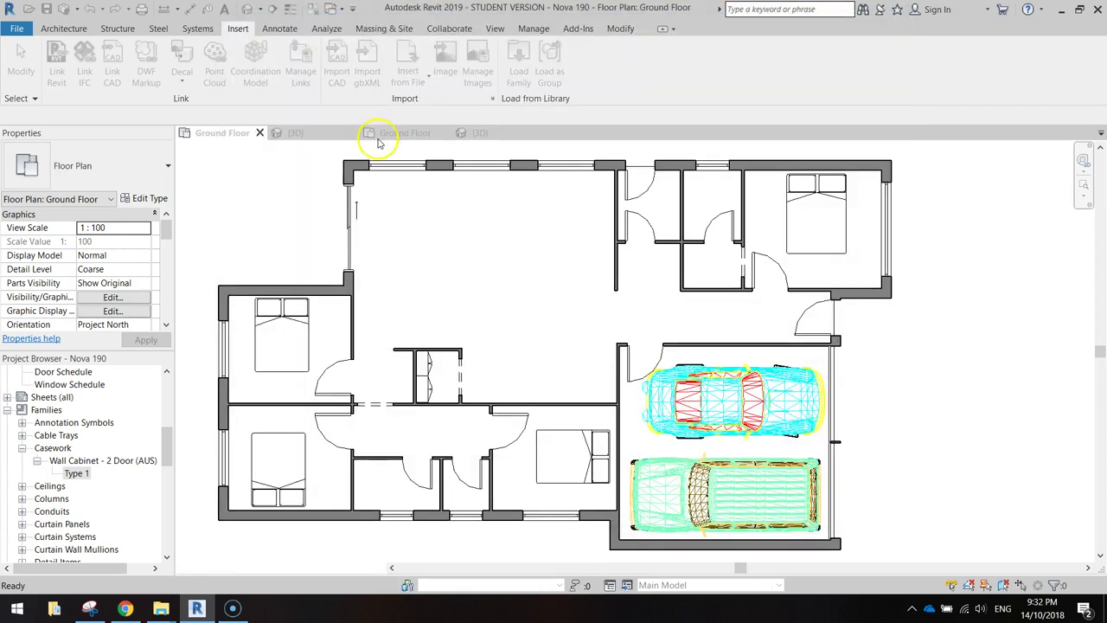
{"action": "left_click", "coordinate": [7, 410]}
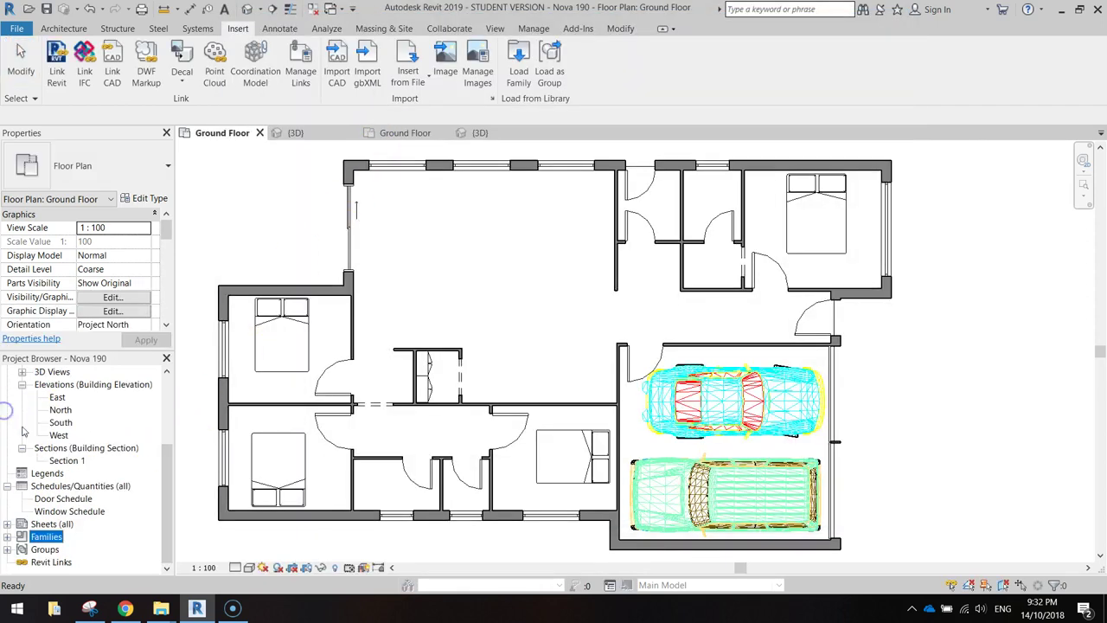
{"action": "left_click", "coordinate": [7, 536]}
{"action": "scroll", "coordinate": [77, 485], "scroll_direction": "down", "scroll_amount": 3}
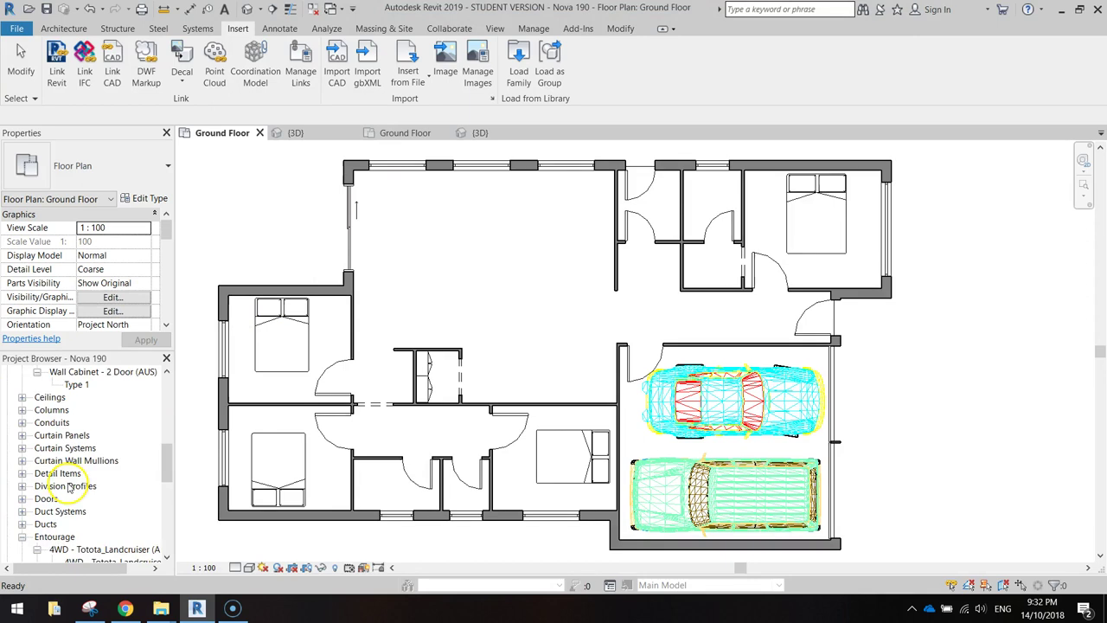
{"action": "scroll", "coordinate": [74, 484], "scroll_direction": "down", "scroll_amount": 2}
{"action": "scroll", "coordinate": [70, 486], "scroll_direction": "down", "scroll_amount": 2}
{"action": "scroll", "coordinate": [69, 486], "scroll_direction": "down", "scroll_amount": 2}
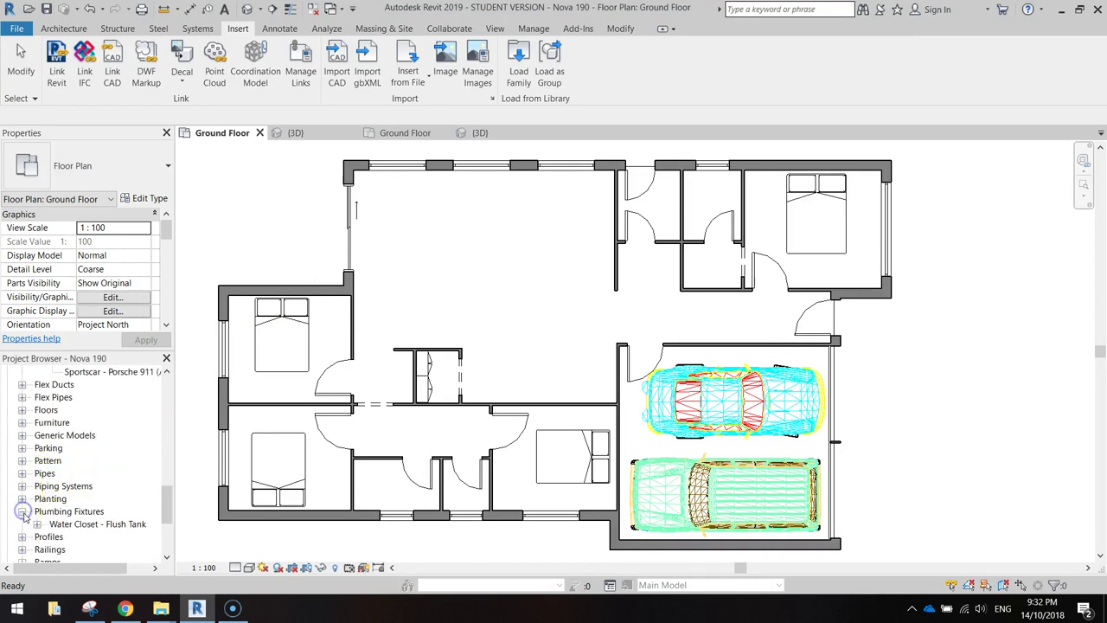
Step: Place a Private - 6.1 Lpf toilet against the small top room's wall
{"action": "left_click", "coordinate": [37, 524]}
{"action": "left_click", "coordinate": [97, 511]}
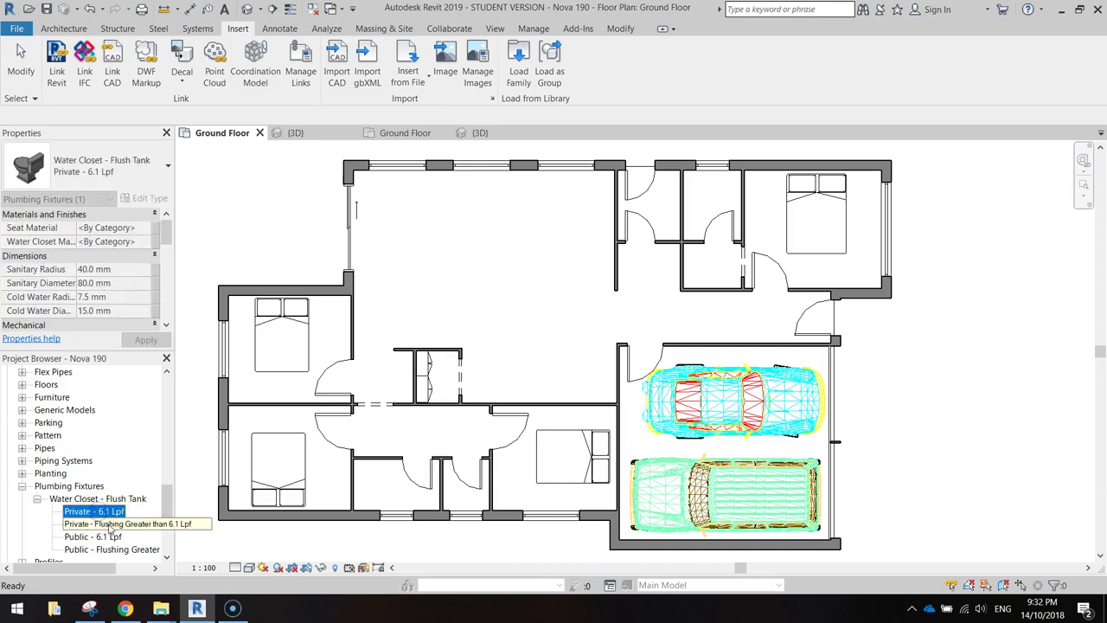
{"action": "left_click", "coordinate": [110, 525]}
{"action": "left_click", "coordinate": [98, 512]}
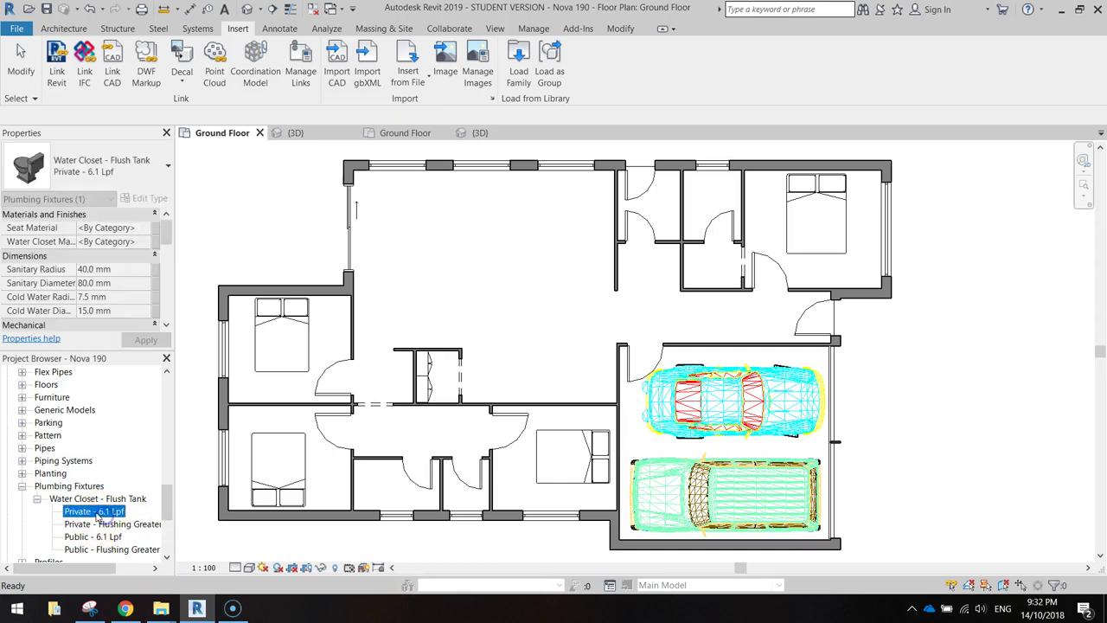
{"action": "left_click_drag", "start_coordinate": [706, 190], "coordinate": [705, 189]}
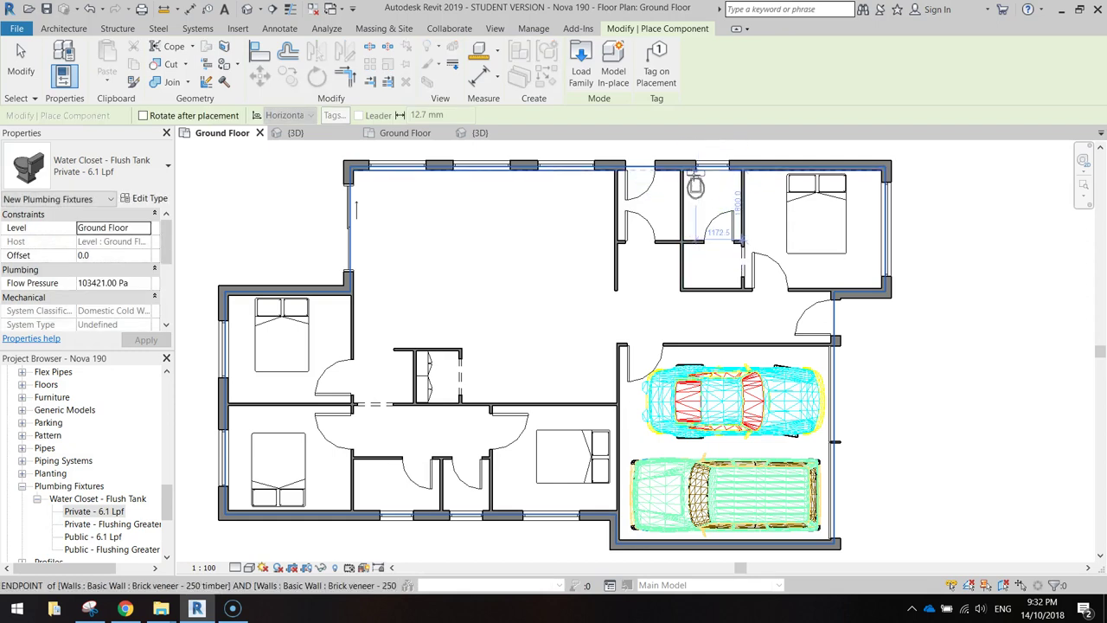
{"action": "left_click", "coordinate": [695, 187]}
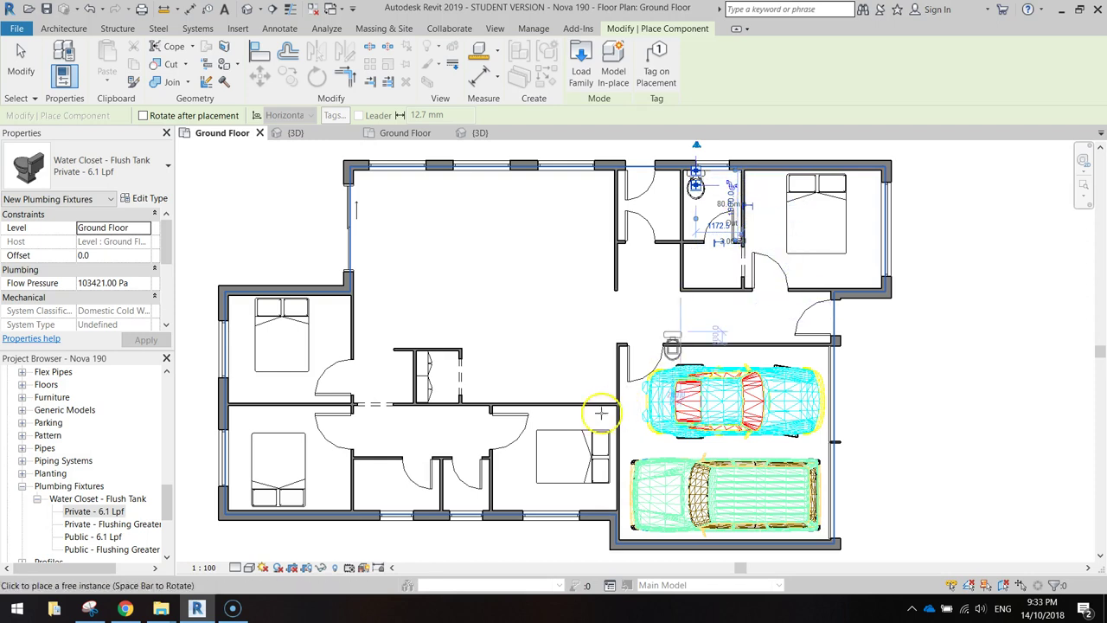
{"action": "scroll", "coordinate": [469, 482], "scroll_direction": "up", "scroll_amount": 3}
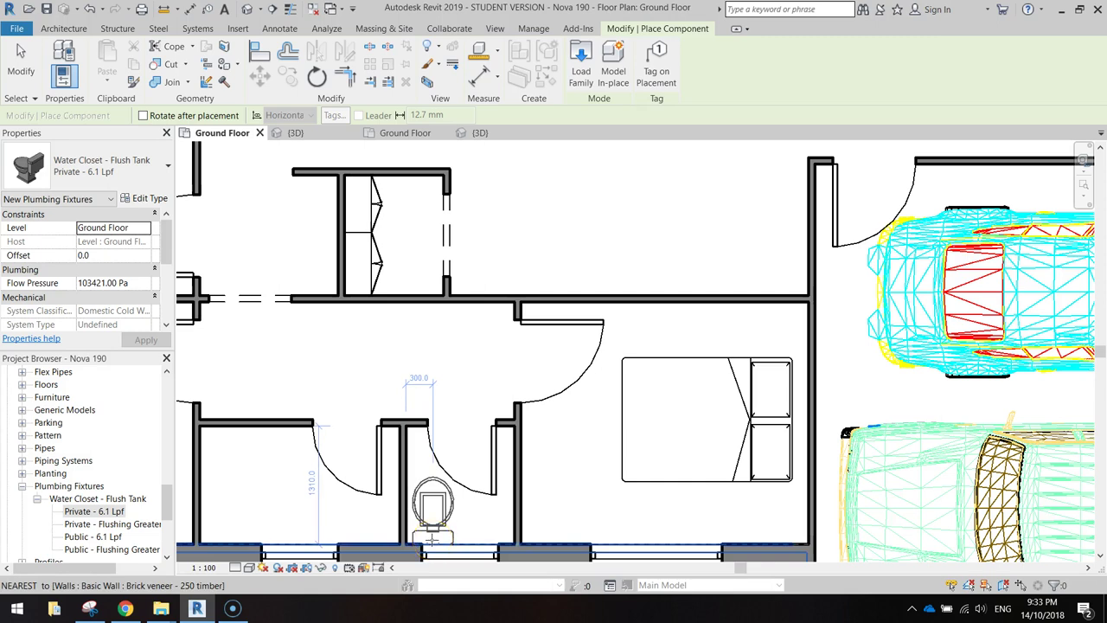
Step: Place a second toilet on the lower small room's outer wall and centre the whole house
{"action": "left_click", "coordinate": [432, 538]}
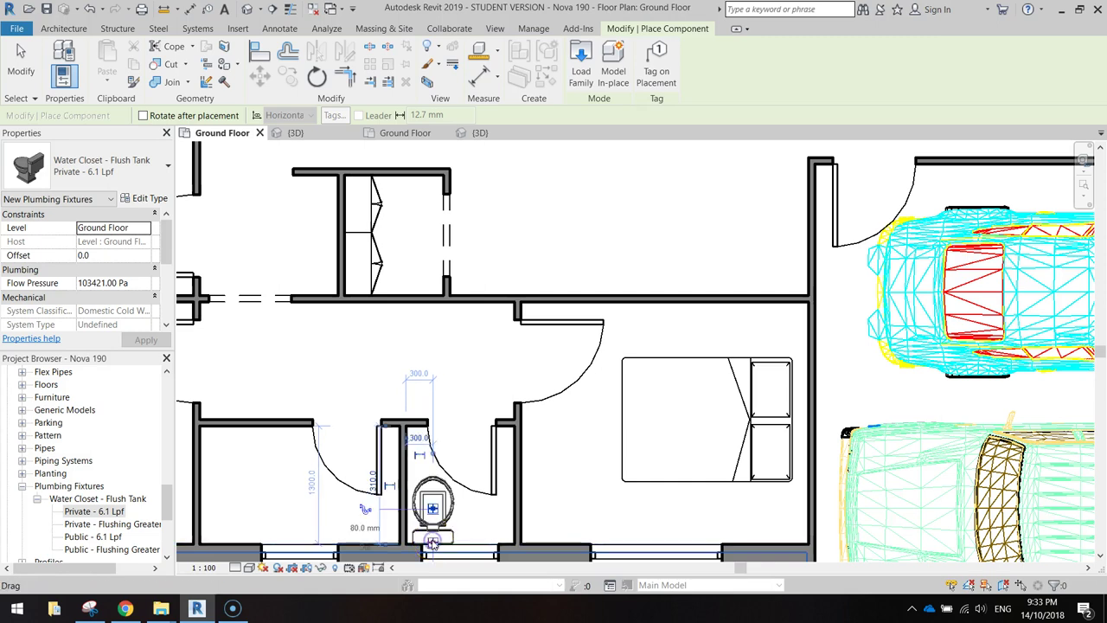
{"action": "key", "text": "Escape"}
{"action": "key", "text": "Escape"}
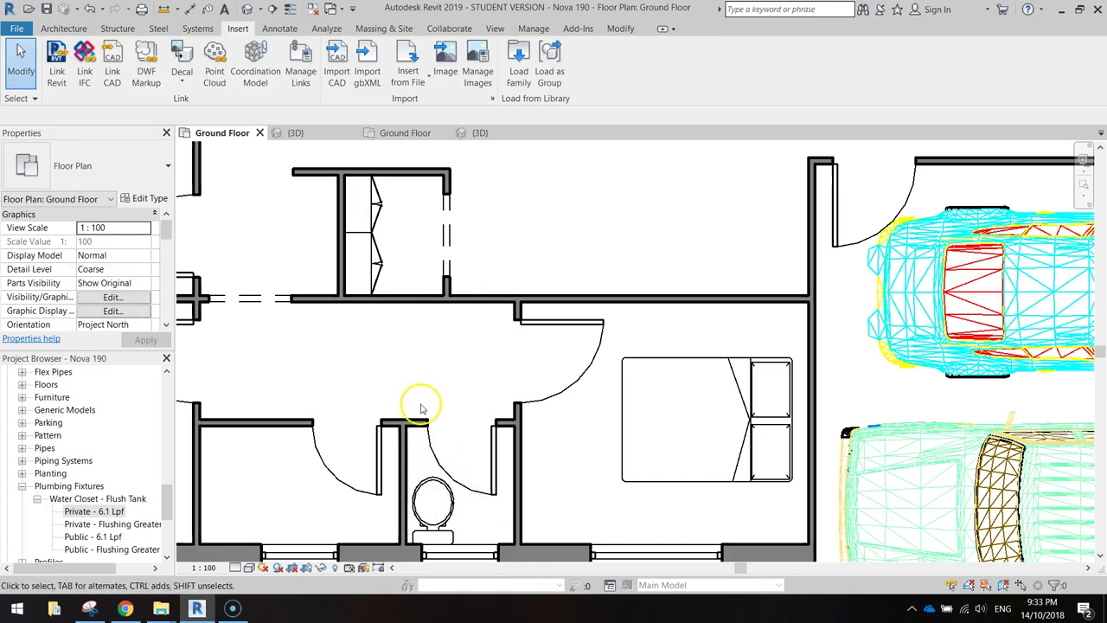
{"action": "scroll", "coordinate": [432, 398], "scroll_direction": "down", "scroll_amount": 2}
{"action": "scroll", "coordinate": [432, 393], "scroll_direction": "down", "scroll_amount": 2}
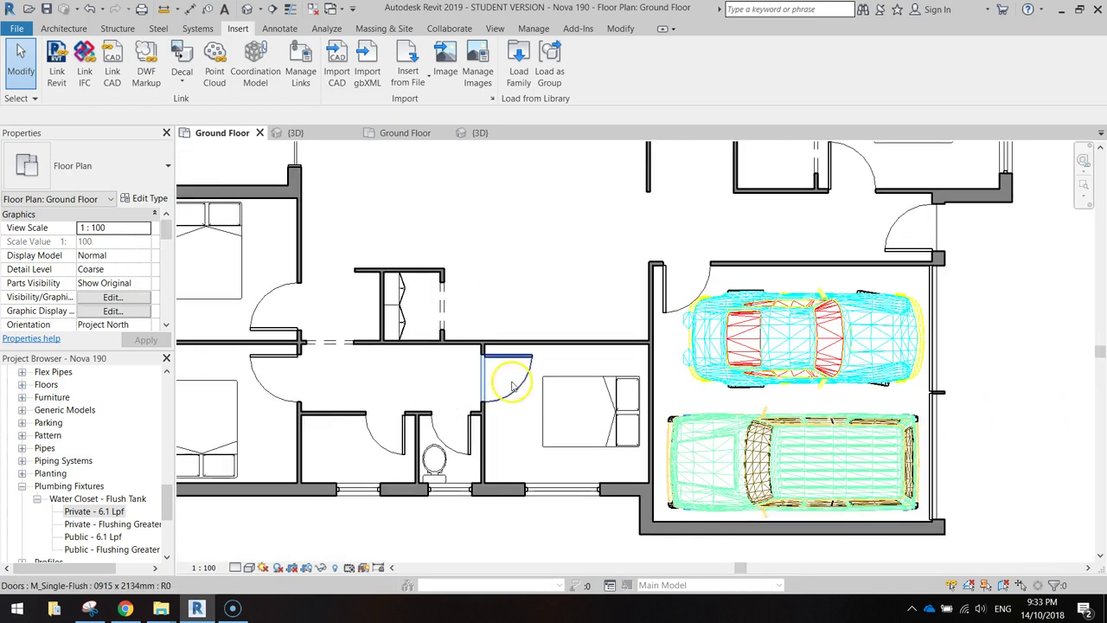
{"action": "scroll", "coordinate": [519, 346], "scroll_direction": "down", "scroll_amount": 1}
{"action": "middle_click_drag", "start_coordinate": [526, 324], "coordinate": [497, 389]}
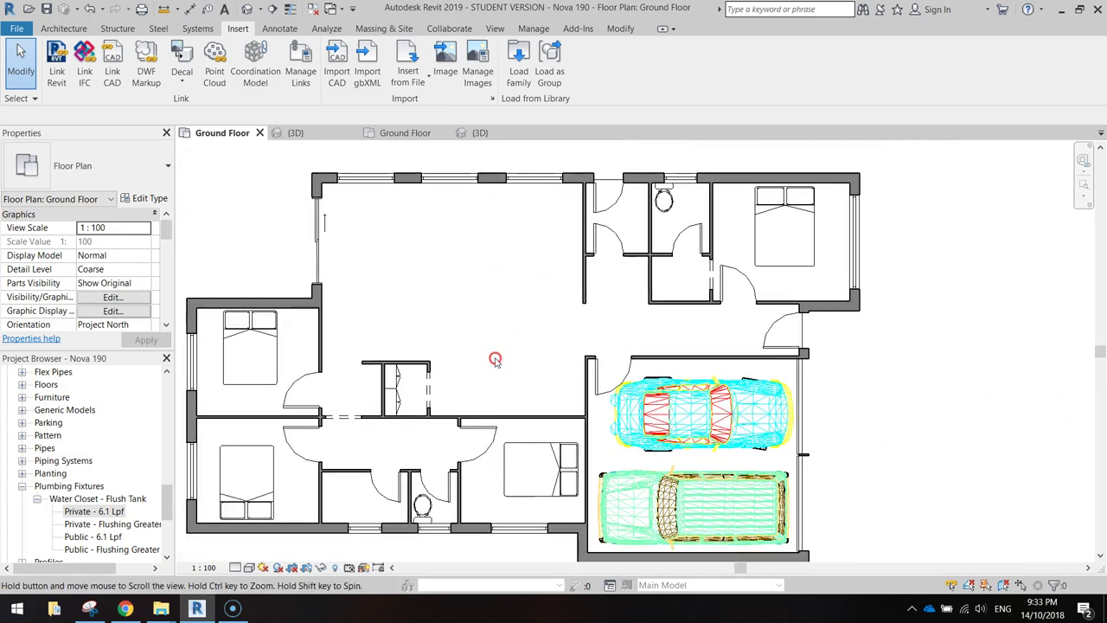
{"action": "left_click", "coordinate": [295, 132]}
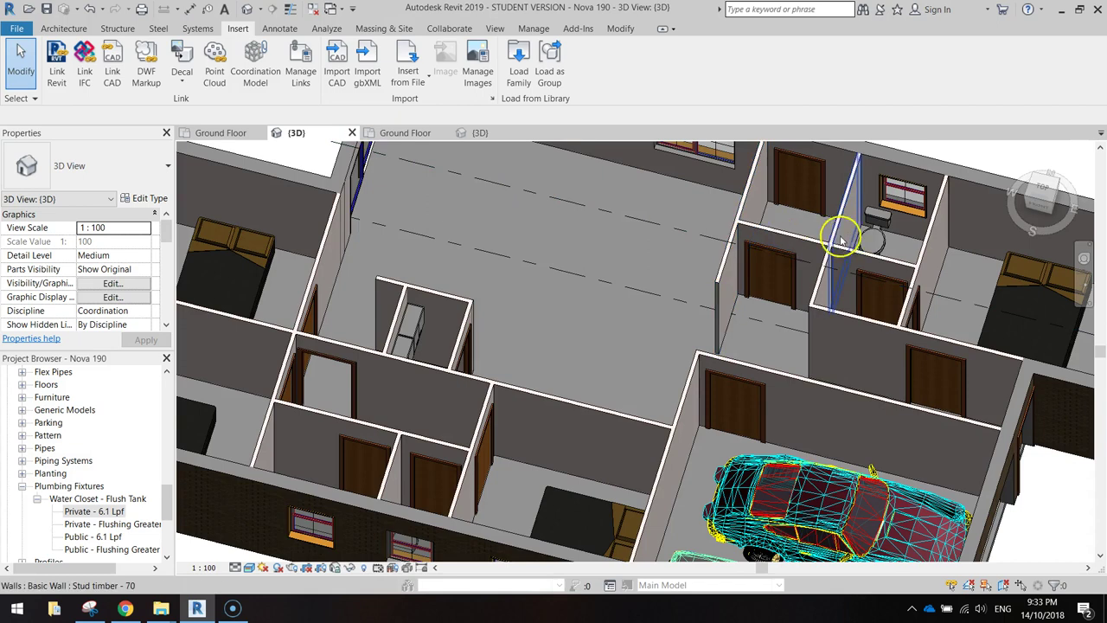
{"action": "scroll", "coordinate": [899, 240], "scroll_direction": "up", "scroll_amount": 2}
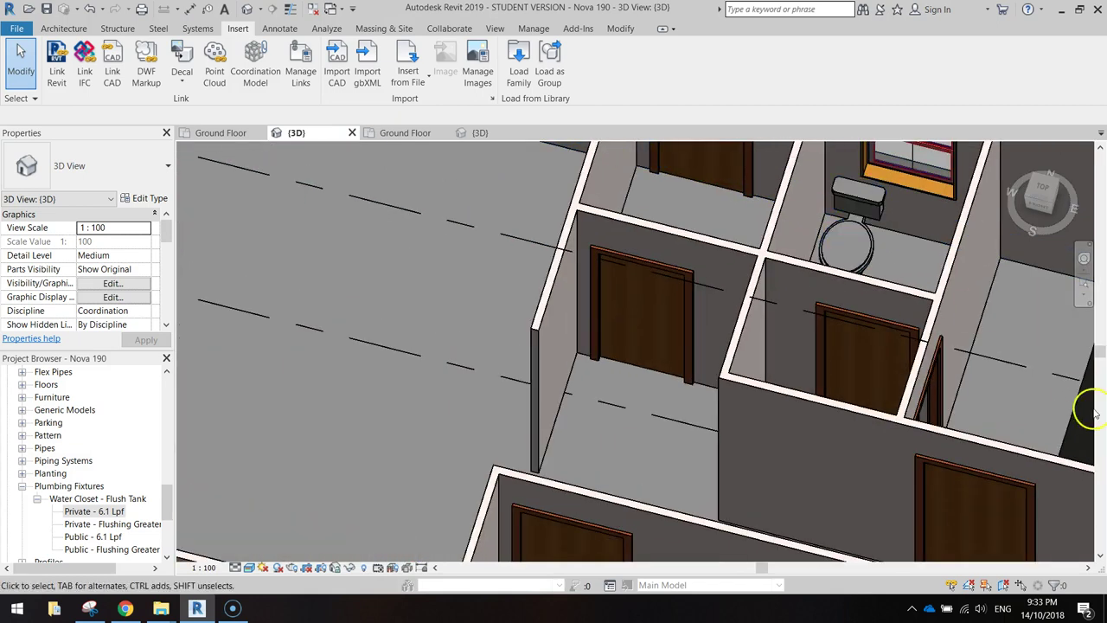
{"action": "mouse_move", "coordinate": [1087, 408]}
{"action": "middle_mouse_down", "text": "shift"}
{"action": "mouse_move", "coordinate": [918, 298]}
{"action": "mouse_move", "coordinate": [680, 270]}
{"action": "middle_mouse_up", "text": "shift"}
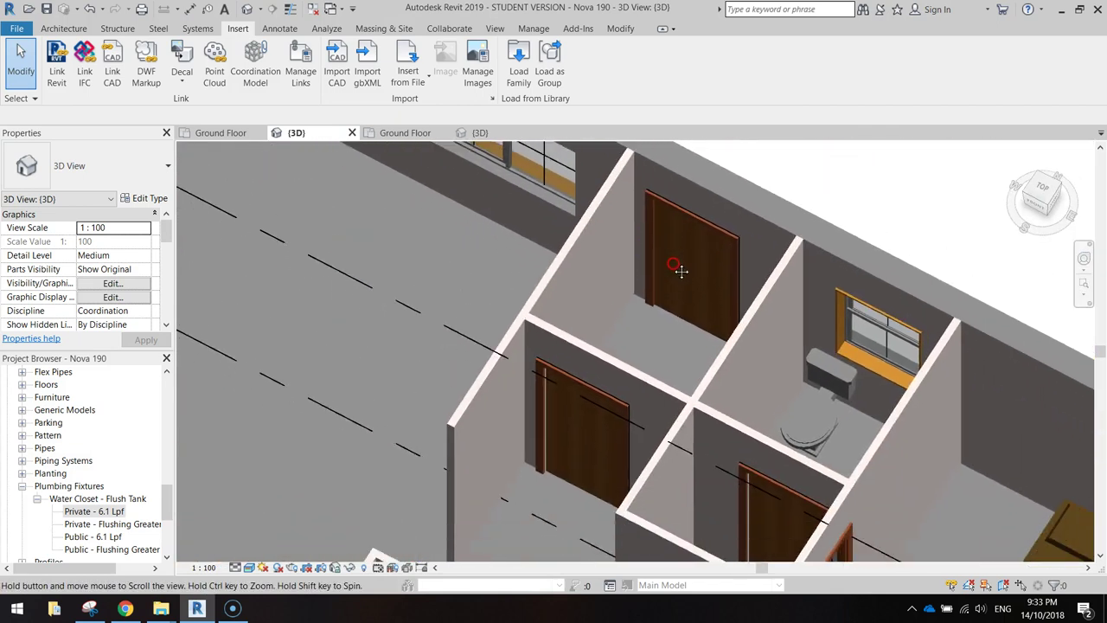
{"action": "scroll", "coordinate": [519, 321], "scroll_direction": "down", "scroll_amount": 3}
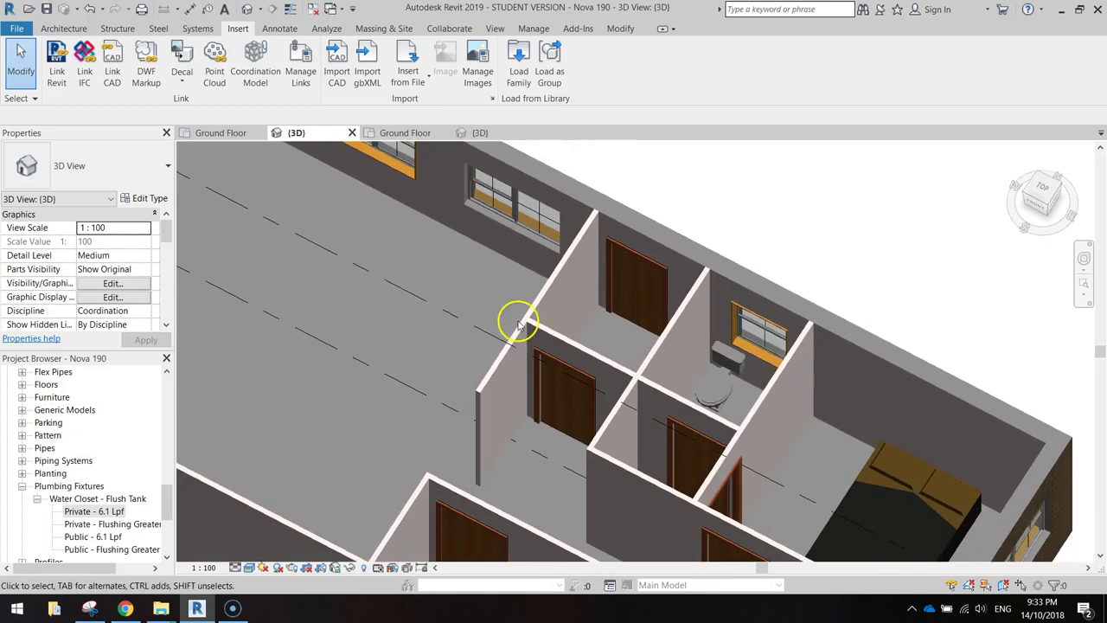
{"action": "left_click", "coordinate": [232, 133]}
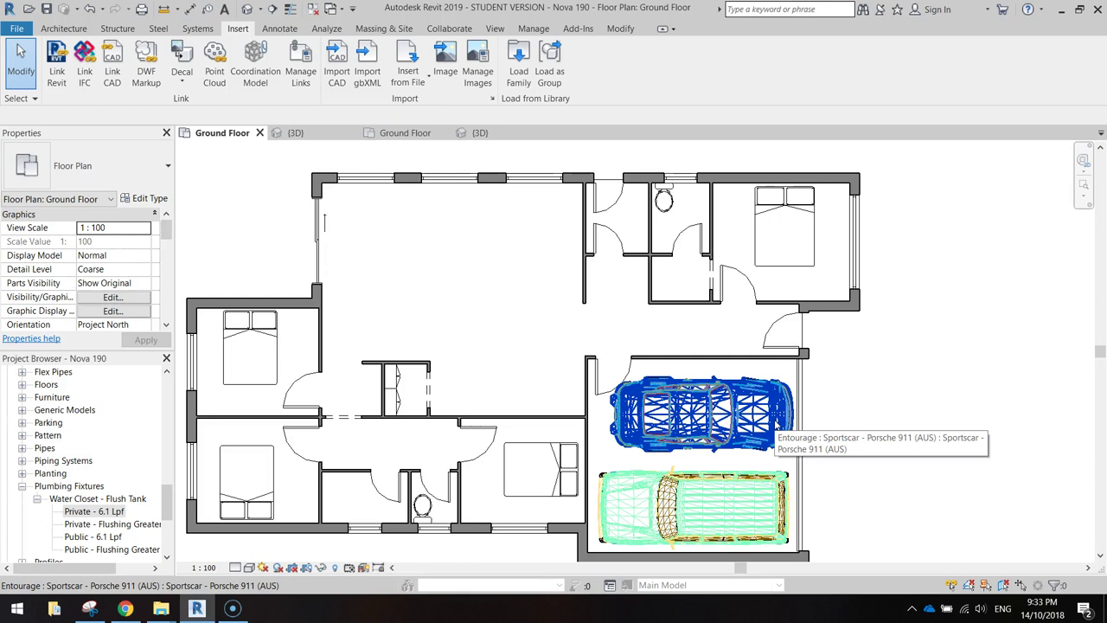
{"action": "left_click", "coordinate": [804, 338]}
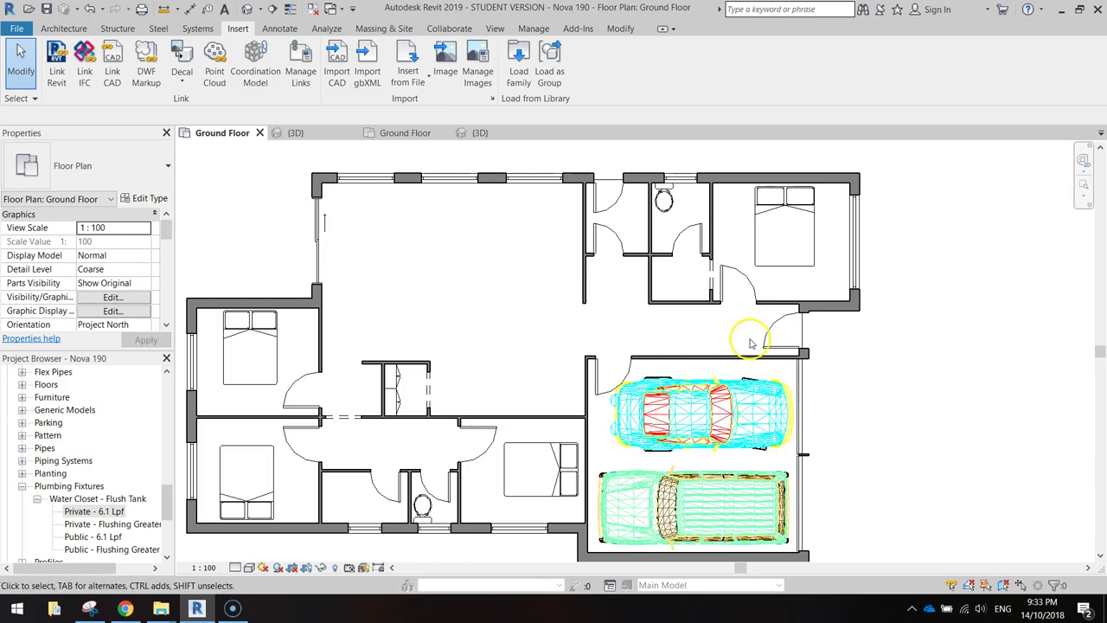
{"action": "left_click", "coordinate": [545, 264]}
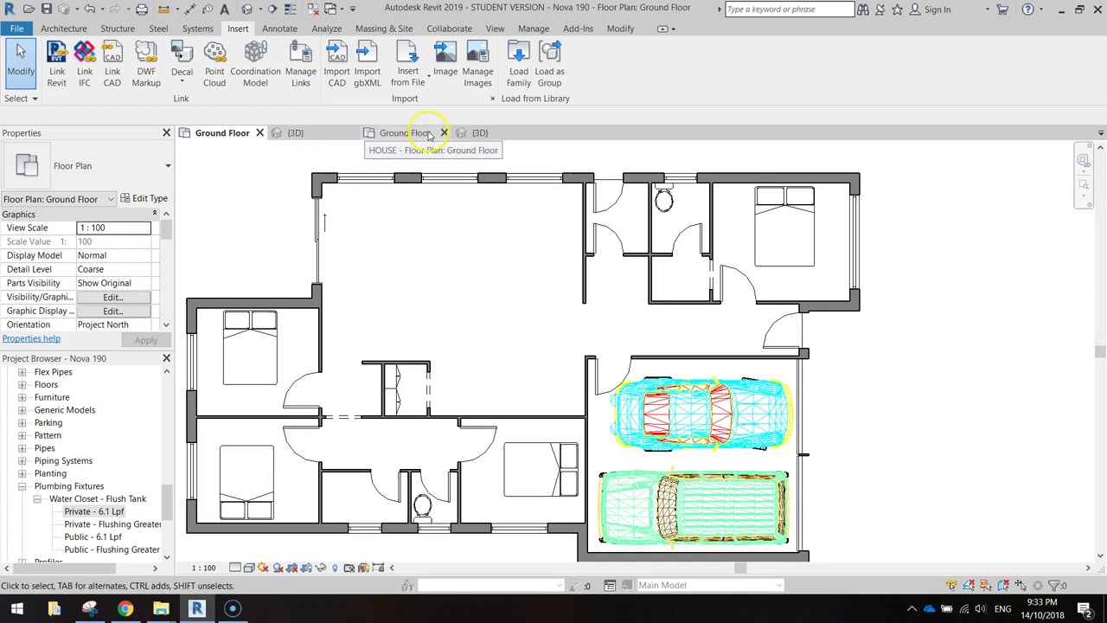
Step: Show the HOUSE project's Ground Floor plan, framed in the view
{"action": "left_click", "coordinate": [407, 132]}
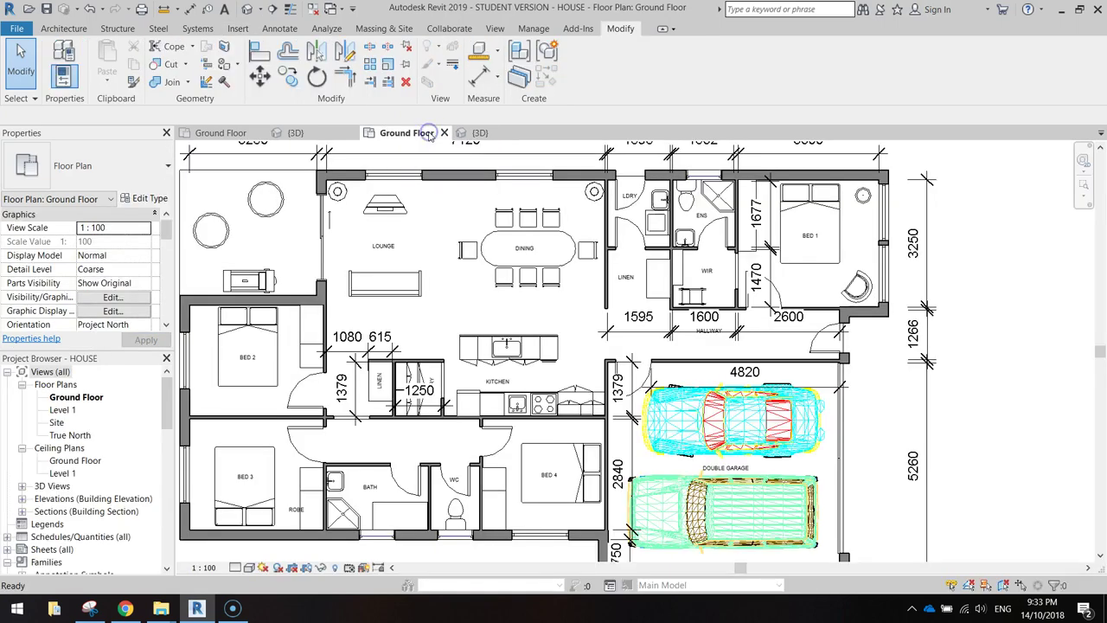
{"action": "scroll", "coordinate": [544, 381], "scroll_direction": "down", "scroll_amount": 2}
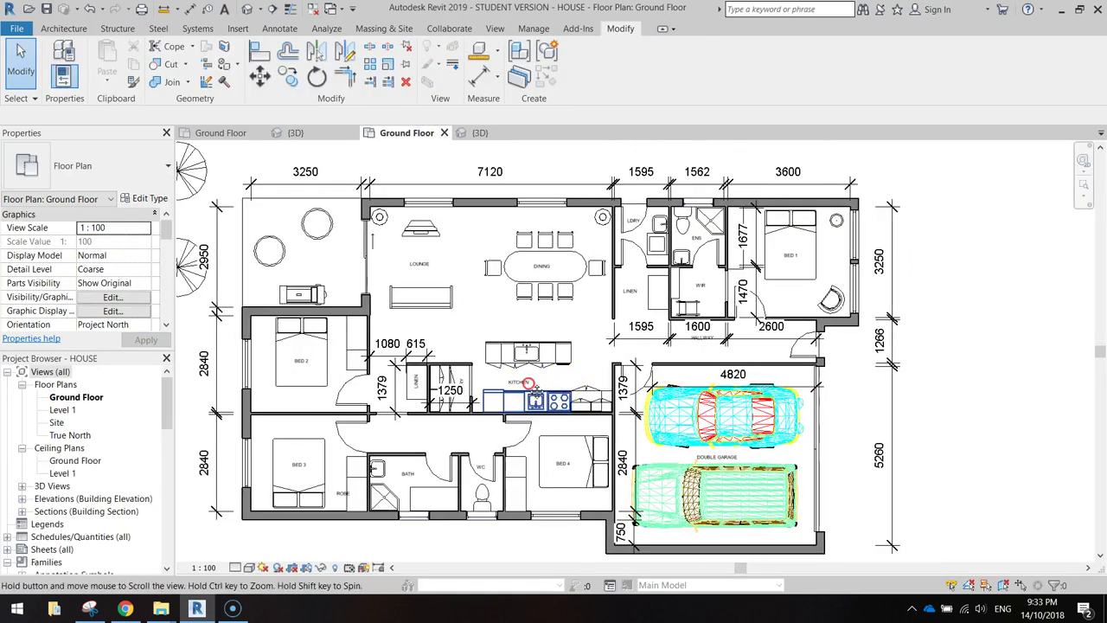
{"action": "middle_click_drag", "start_coordinate": [524, 388], "coordinate": [556, 380]}
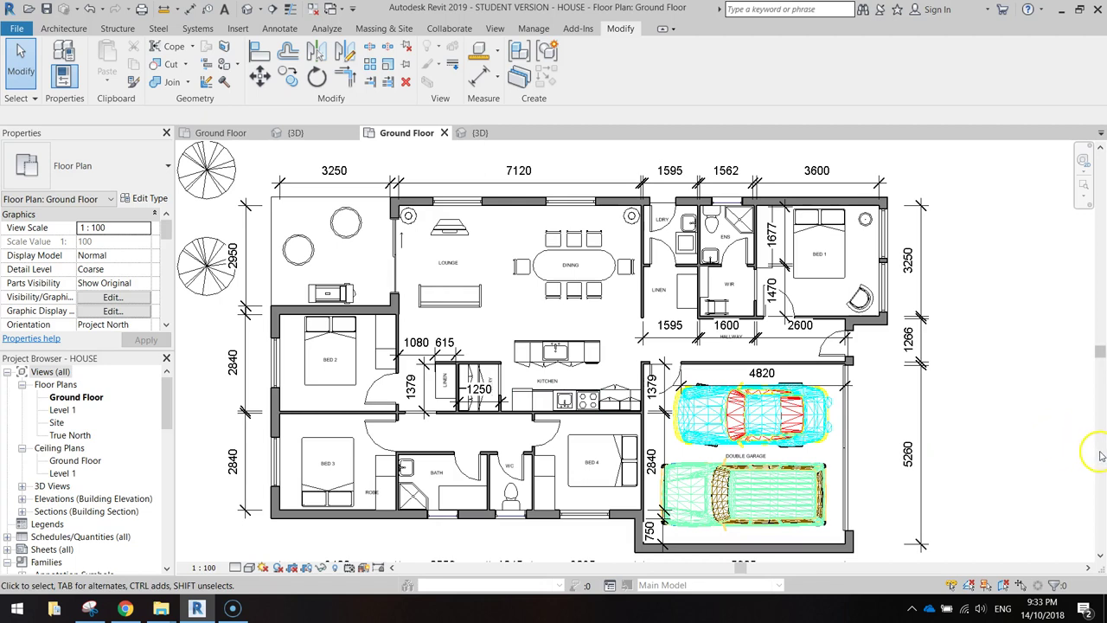
Step: Switch to the {3D} view and zoom in on the garage and nearby rooms
{"action": "left_click", "coordinate": [480, 134]}
{"action": "scroll", "coordinate": [648, 457], "scroll_direction": "up", "scroll_amount": 2}
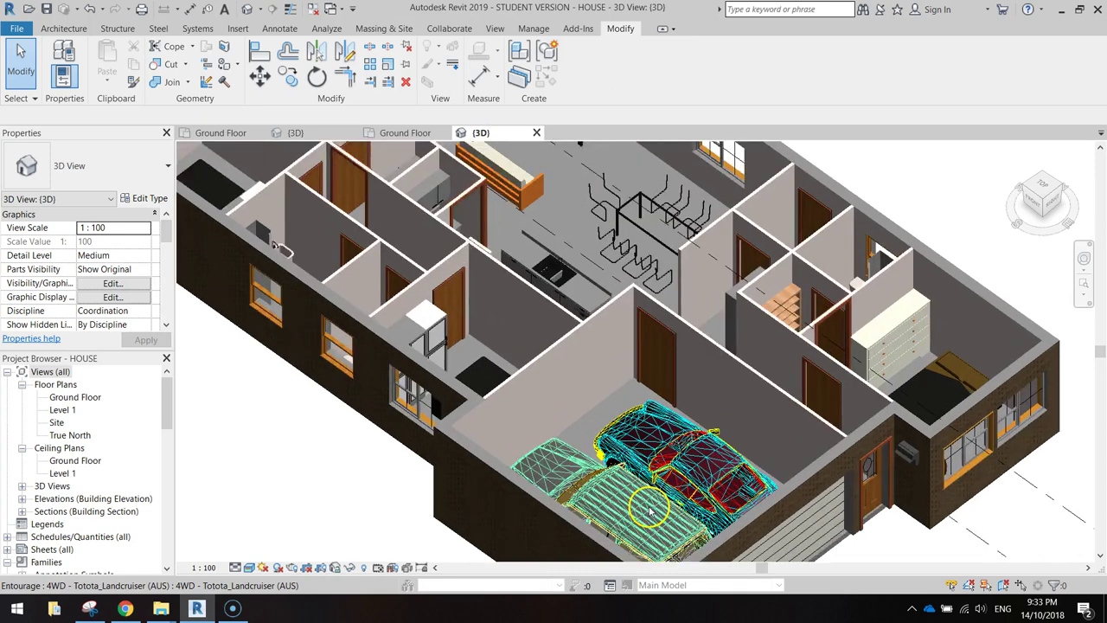
{"action": "scroll", "coordinate": [778, 442], "scroll_direction": "up", "scroll_amount": 2}
{"action": "middle_click_drag", "start_coordinate": [909, 425], "coordinate": [650, 414]}
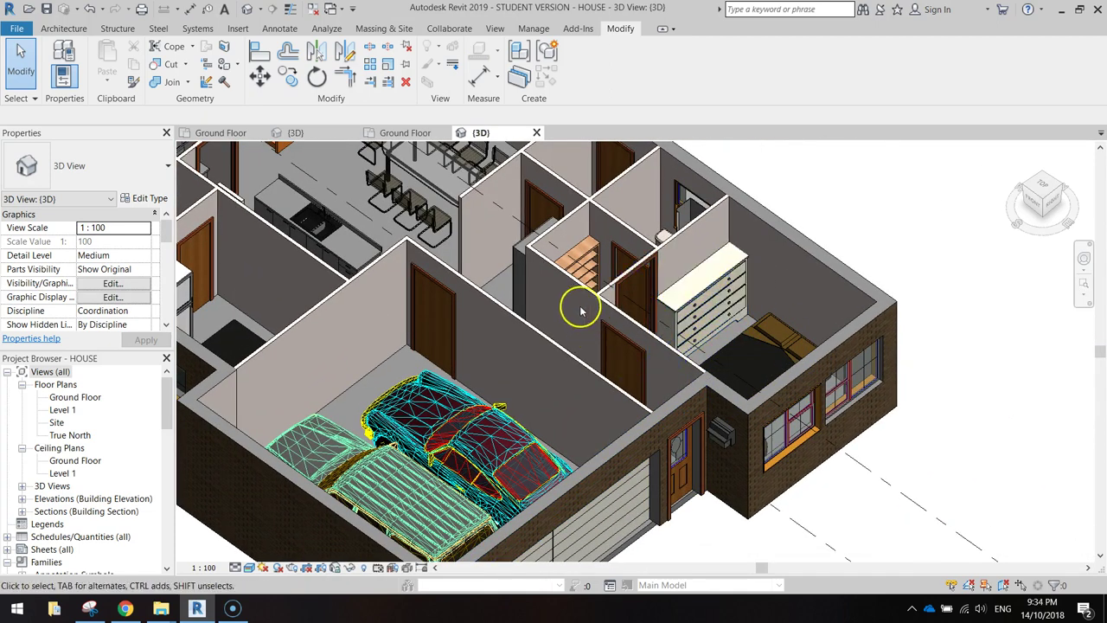
{"action": "scroll", "coordinate": [597, 308], "scroll_direction": "up", "scroll_amount": 3}
{"action": "mouse_move", "coordinate": [618, 309]}
{"action": "middle_mouse_down", "text": "shift"}
{"action": "mouse_move", "coordinate": [579, 327]}
{"action": "mouse_move", "coordinate": [479, 291]}
{"action": "middle_mouse_up", "text": "shift"}
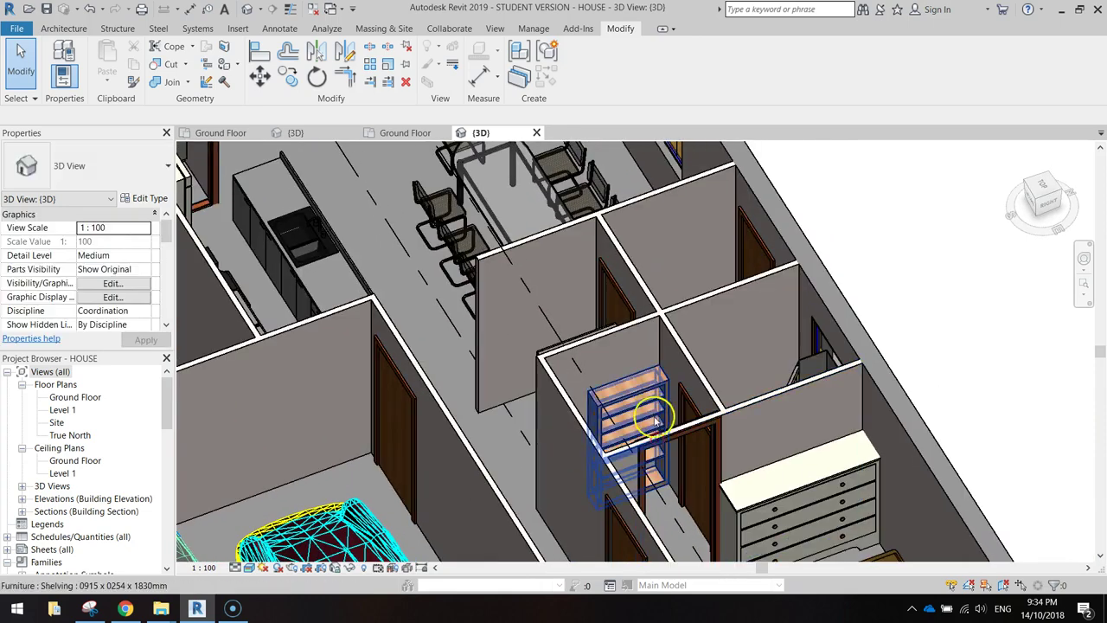
Step: Orbit and pan around the bathroom, bedroom, dining area and garage cars
{"action": "middle_click_drag", "start_coordinate": [665, 447], "coordinate": [721, 492], "text": "shift"}
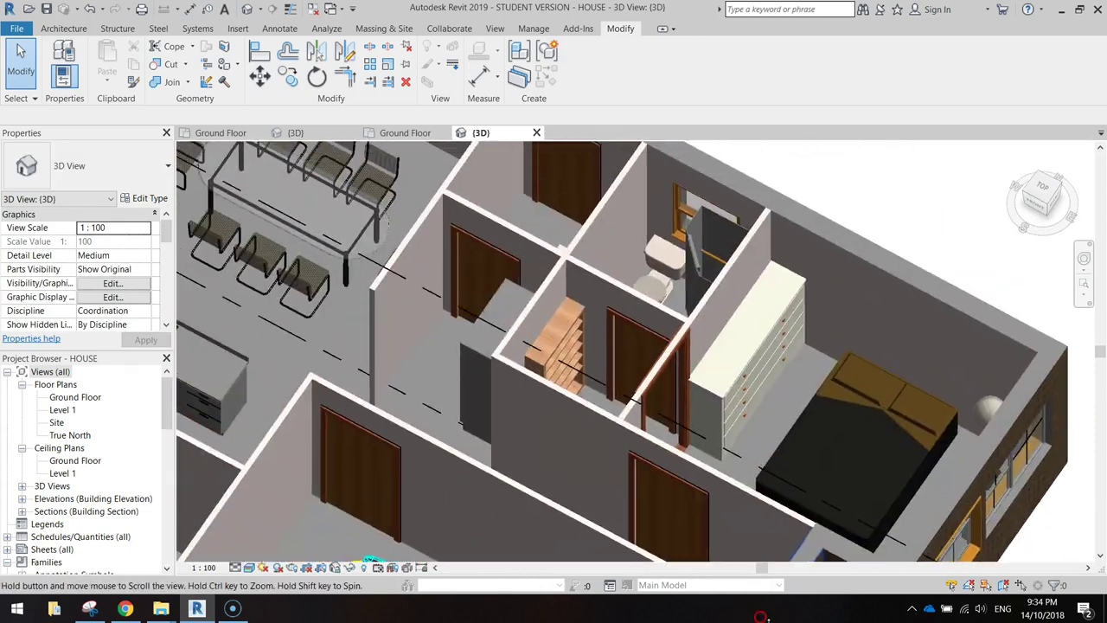
{"action": "middle_click_drag", "start_coordinate": [527, 282], "coordinate": [568, 366]}
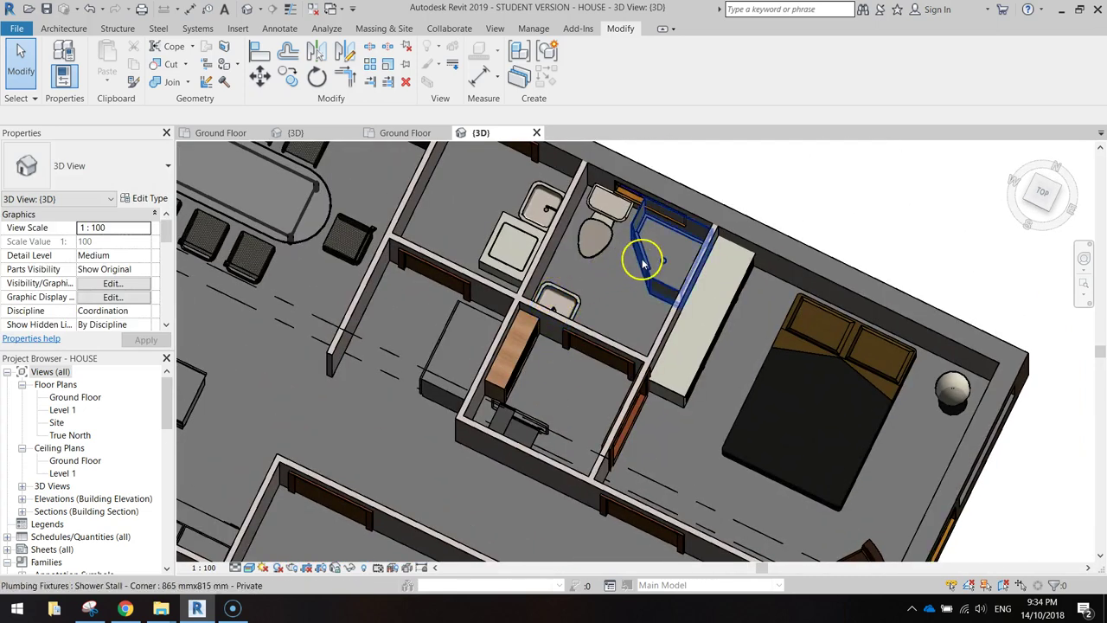
{"action": "middle_click_drag", "start_coordinate": [548, 297], "coordinate": [650, 388]}
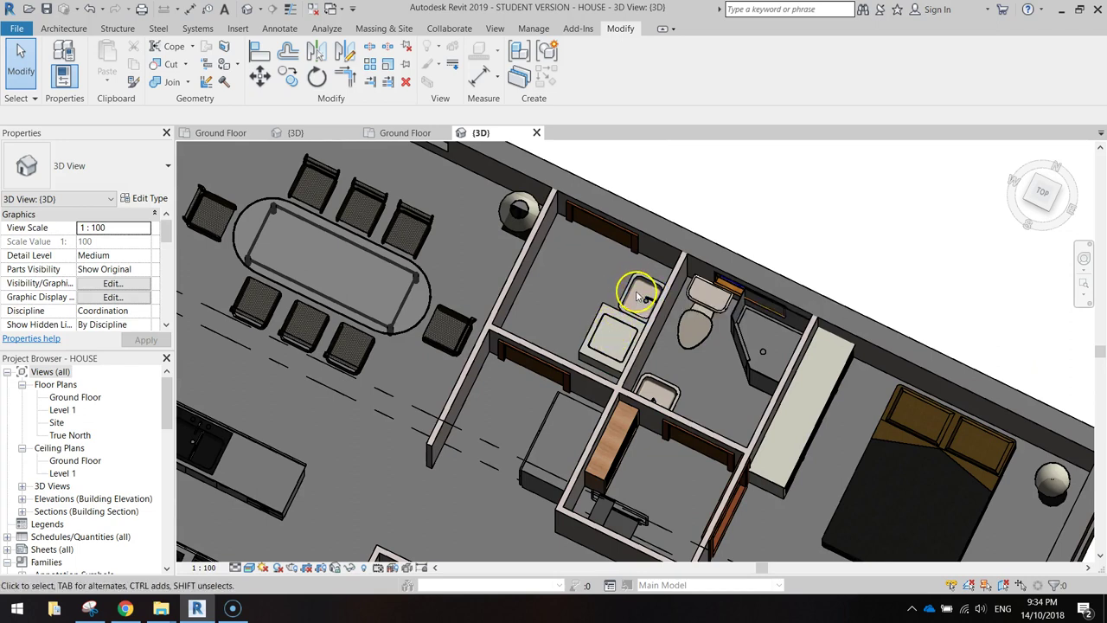
{"action": "mouse_move", "coordinate": [638, 296]}
{"action": "middle_mouse_down"}
{"action": "mouse_move", "coordinate": [687, 470]}
{"action": "mouse_move", "coordinate": [766, 464]}
{"action": "middle_mouse_up"}
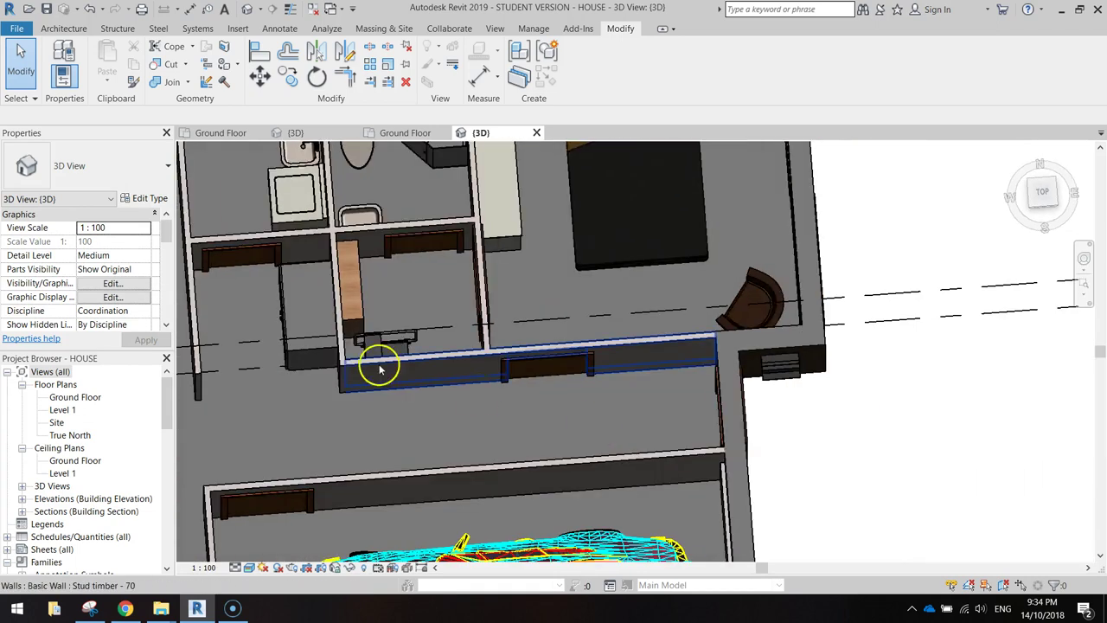
{"action": "mouse_move", "coordinate": [379, 369]}
{"action": "middle_mouse_down", "text": "shift"}
{"action": "mouse_move", "coordinate": [262, 337]}
{"action": "mouse_move", "coordinate": [506, 266]}
{"action": "mouse_move", "coordinate": [361, 333]}
{"action": "middle_mouse_up", "text": "shift"}
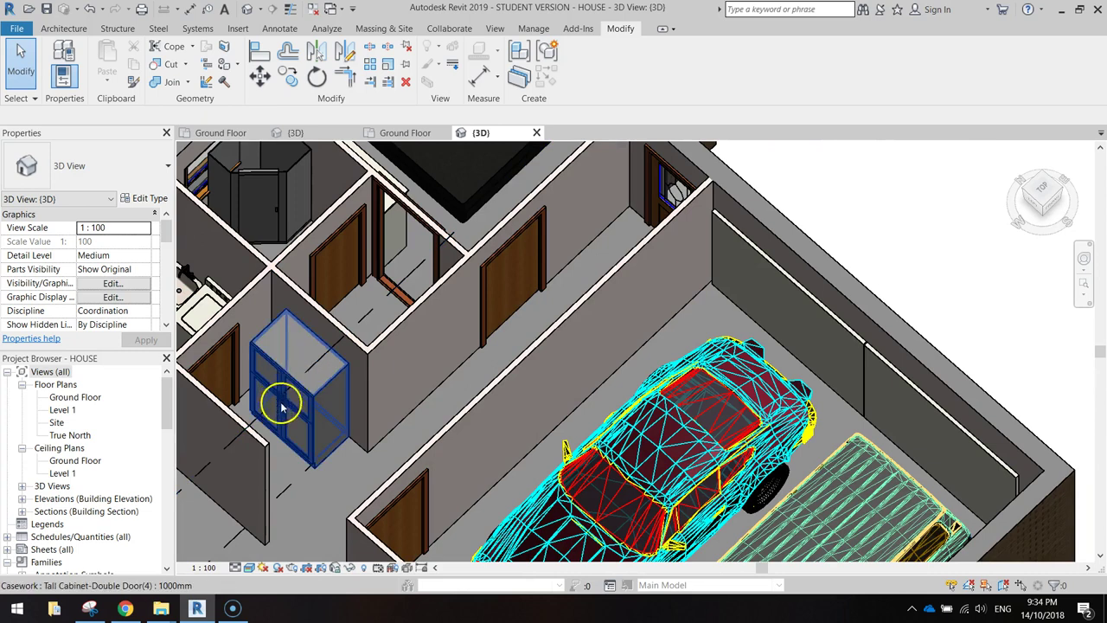
{"action": "middle_click_drag", "start_coordinate": [282, 407], "coordinate": [659, 227]}
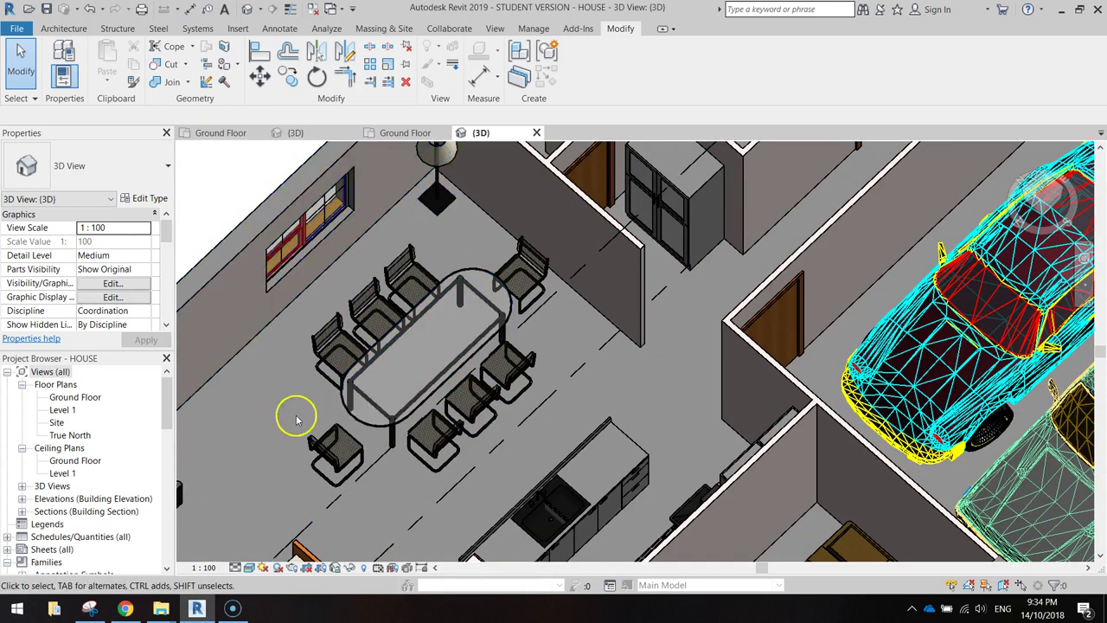
{"action": "mouse_move", "coordinate": [297, 421]}
{"action": "middle_mouse_down"}
{"action": "mouse_move", "coordinate": [444, 291]}
{"action": "mouse_move", "coordinate": [519, 321]}
{"action": "middle_mouse_up"}
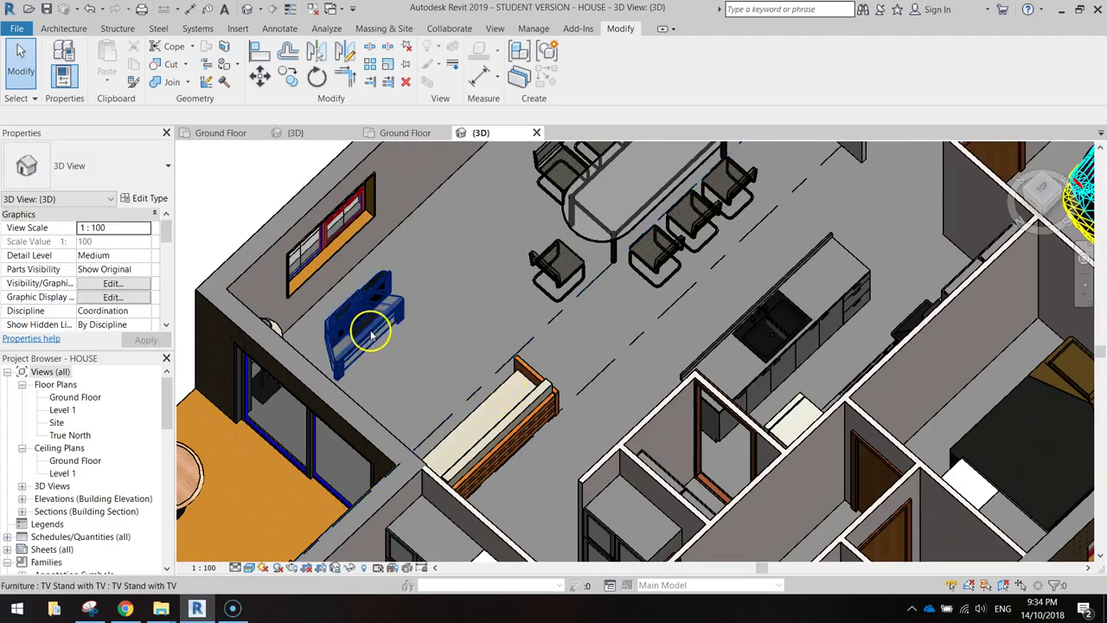
{"action": "mouse_move", "coordinate": [678, 419]}
{"action": "middle_mouse_down"}
{"action": "mouse_move", "coordinate": [655, 383]}
{"action": "mouse_move", "coordinate": [730, 445]}
{"action": "mouse_move", "coordinate": [858, 480]}
{"action": "mouse_move", "coordinate": [655, 193]}
{"action": "middle_mouse_up"}
{"action": "middle_click_drag", "start_coordinate": [870, 554], "coordinate": [925, 390]}
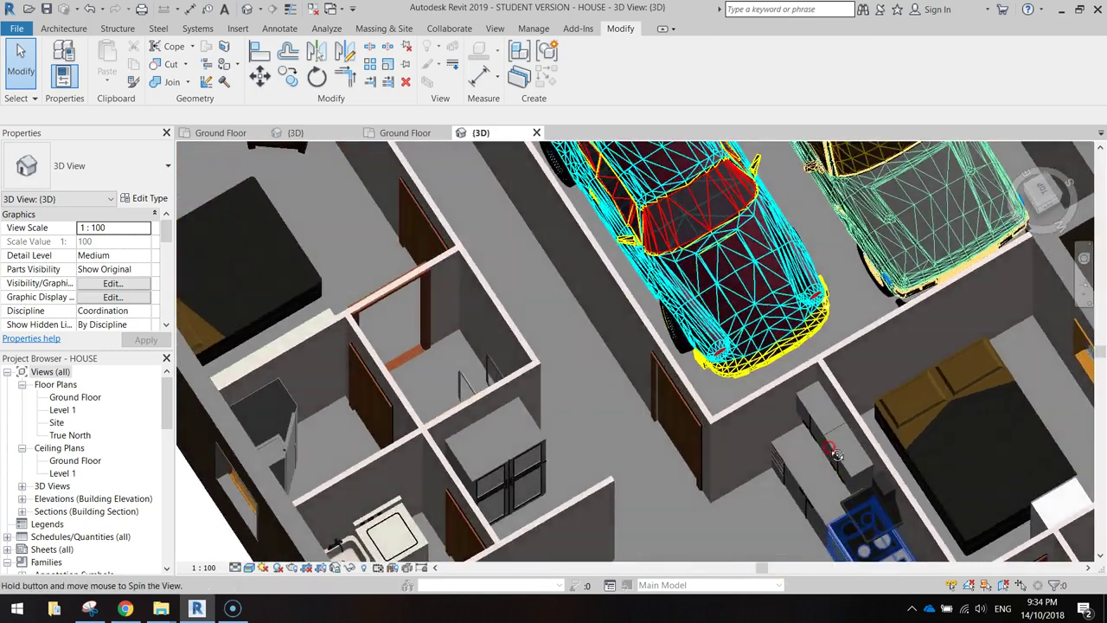
{"action": "mouse_move", "coordinate": [749, 586]}
{"action": "middle_mouse_down", "text": "shift"}
{"action": "mouse_move", "coordinate": [877, 470]}
{"action": "mouse_move", "coordinate": [538, 198]}
{"action": "mouse_move", "coordinate": [613, 432]}
{"action": "mouse_move", "coordinate": [711, 328]}
{"action": "mouse_move", "coordinate": [370, 314]}
{"action": "mouse_move", "coordinate": [358, 333]}
{"action": "mouse_move", "coordinate": [443, 246]}
{"action": "mouse_move", "coordinate": [542, 214]}
{"action": "mouse_move", "coordinate": [581, 314]}
{"action": "mouse_move", "coordinate": [490, 388]}
{"action": "mouse_move", "coordinate": [567, 342]}
{"action": "middle_mouse_up", "text": "shift"}
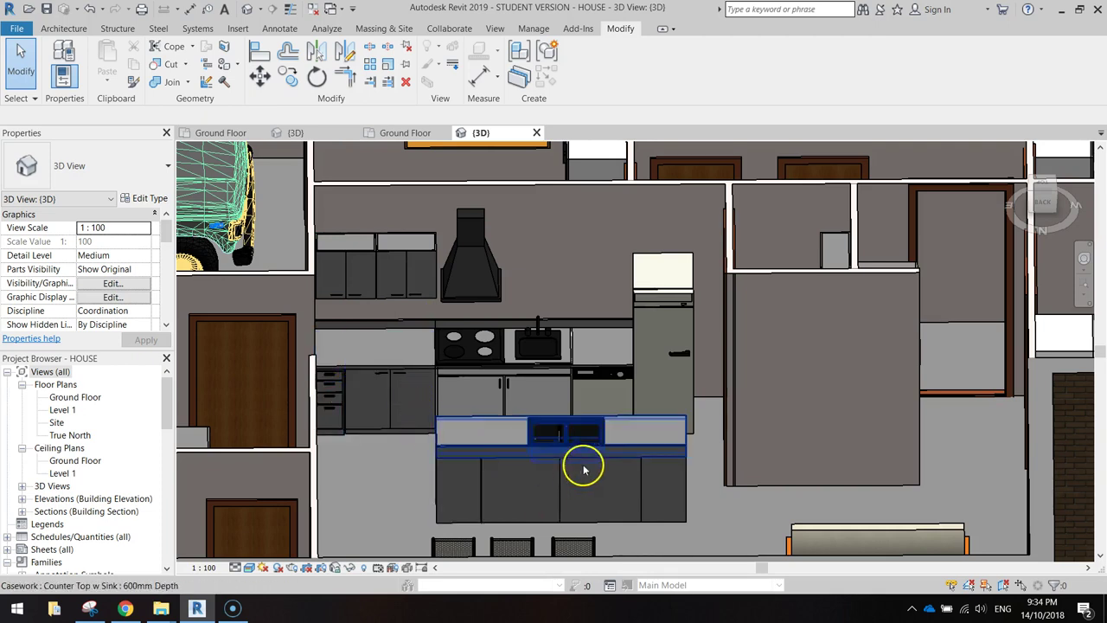
{"action": "mouse_move", "coordinate": [657, 451]}
{"action": "middle_mouse_down", "text": "shift"}
{"action": "mouse_move", "coordinate": [381, 385]}
{"action": "mouse_move", "coordinate": [798, 375]}
{"action": "middle_mouse_up", "text": "shift"}
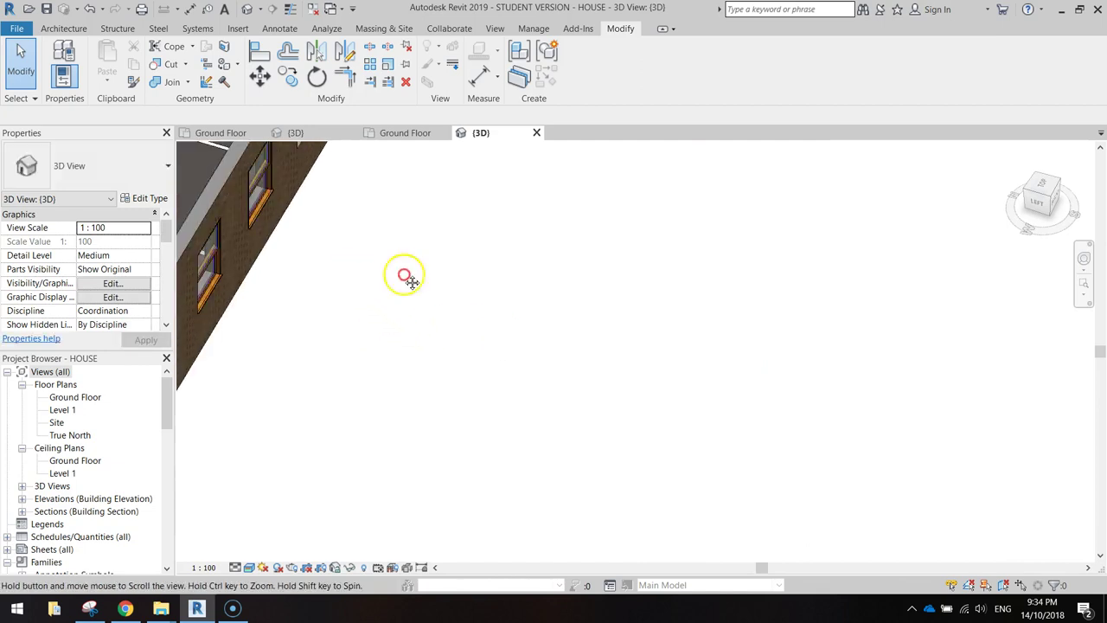
{"action": "mouse_move", "coordinate": [403, 275]}
{"action": "middle_mouse_down"}
{"action": "mouse_move", "coordinate": [474, 336]}
{"action": "mouse_move", "coordinate": [390, 340]}
{"action": "mouse_move", "coordinate": [321, 375]}
{"action": "mouse_move", "coordinate": [448, 217]}
{"action": "mouse_move", "coordinate": [465, 419]}
{"action": "mouse_move", "coordinate": [440, 563]}
{"action": "mouse_move", "coordinate": [435, 294]}
{"action": "mouse_move", "coordinate": [424, 470]}
{"action": "mouse_move", "coordinate": [344, 497]}
{"action": "middle_mouse_up"}
{"action": "scroll", "coordinate": [430, 371], "scroll_direction": "up", "scroll_amount": 2}
{"action": "scroll", "coordinate": [441, 369], "scroll_direction": "up", "scroll_amount": 3}
{"action": "scroll", "coordinate": [440, 369], "scroll_direction": "up", "scroll_amount": 3}
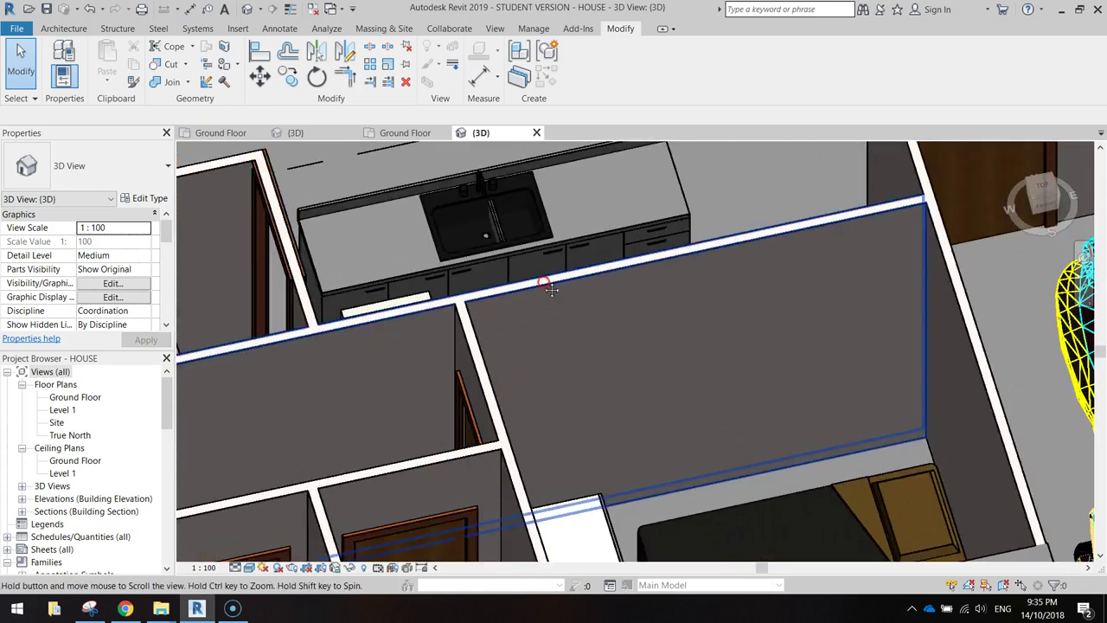
{"action": "left_click", "coordinate": [472, 260]}
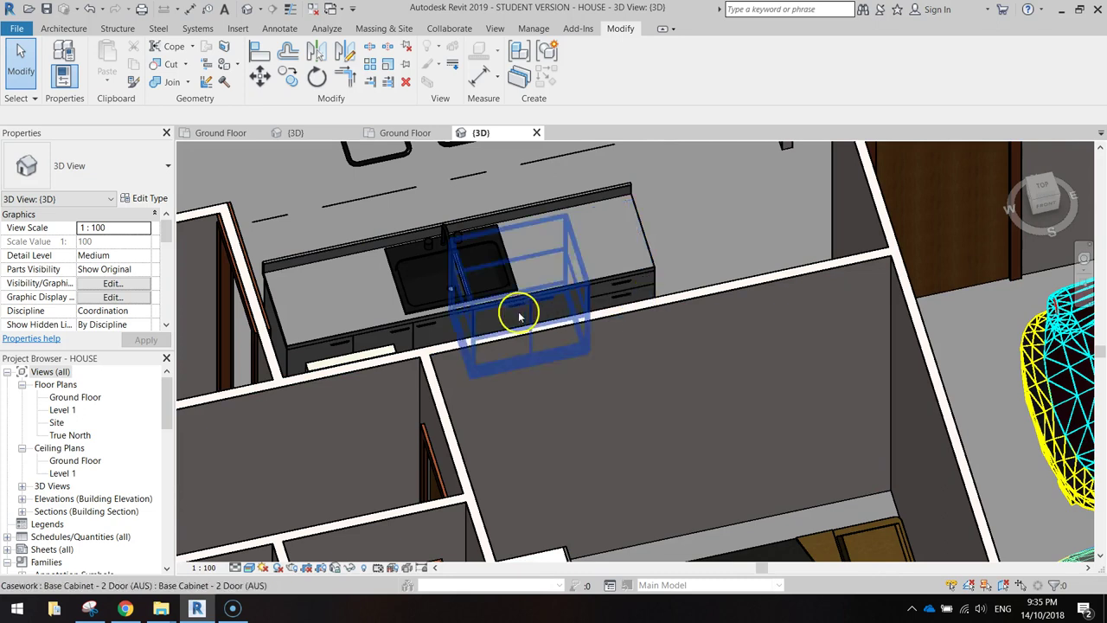
{"action": "scroll", "coordinate": [432, 321], "scroll_direction": "down", "scroll_amount": 3}
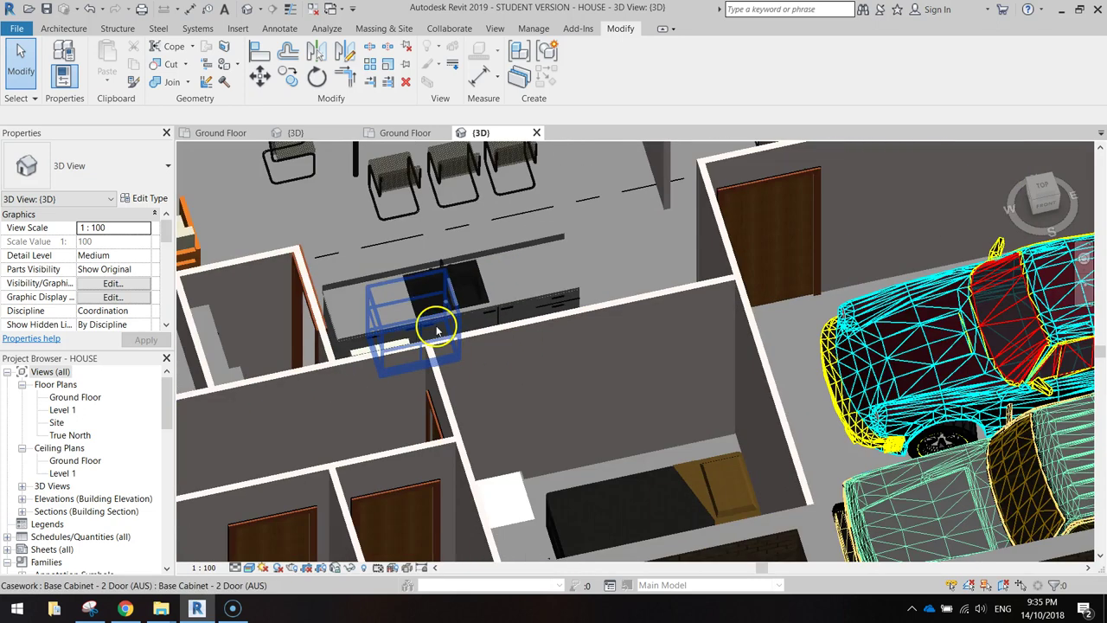
{"action": "mouse_move", "coordinate": [425, 321]}
{"action": "middle_mouse_down"}
{"action": "mouse_move", "coordinate": [524, 351]}
{"action": "mouse_move", "coordinate": [509, 346]}
{"action": "mouse_move", "coordinate": [517, 283]}
{"action": "mouse_move", "coordinate": [468, 253]}
{"action": "mouse_move", "coordinate": [717, 403]}
{"action": "mouse_move", "coordinate": [721, 511]}
{"action": "middle_mouse_up"}
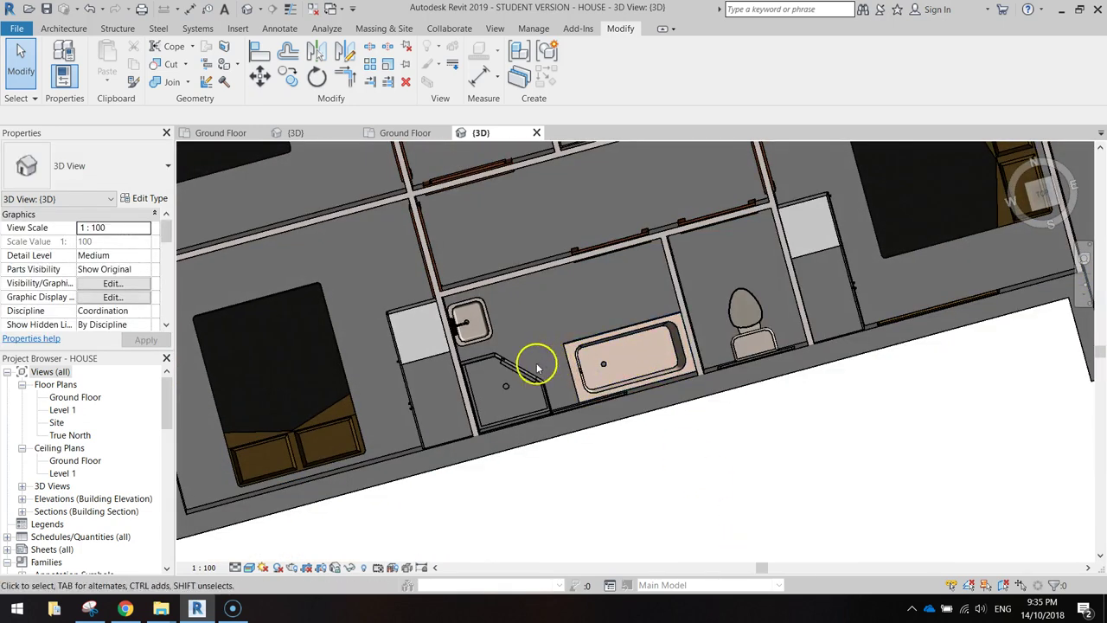
{"action": "mouse_move", "coordinate": [793, 317]}
{"action": "middle_mouse_down"}
{"action": "mouse_move", "coordinate": [631, 413]}
{"action": "mouse_move", "coordinate": [651, 361]}
{"action": "middle_mouse_up"}
{"action": "scroll", "coordinate": [651, 362], "scroll_direction": "down", "scroll_amount": 5}
{"action": "middle_click_drag", "start_coordinate": [717, 247], "coordinate": [641, 402], "text": "shift"}
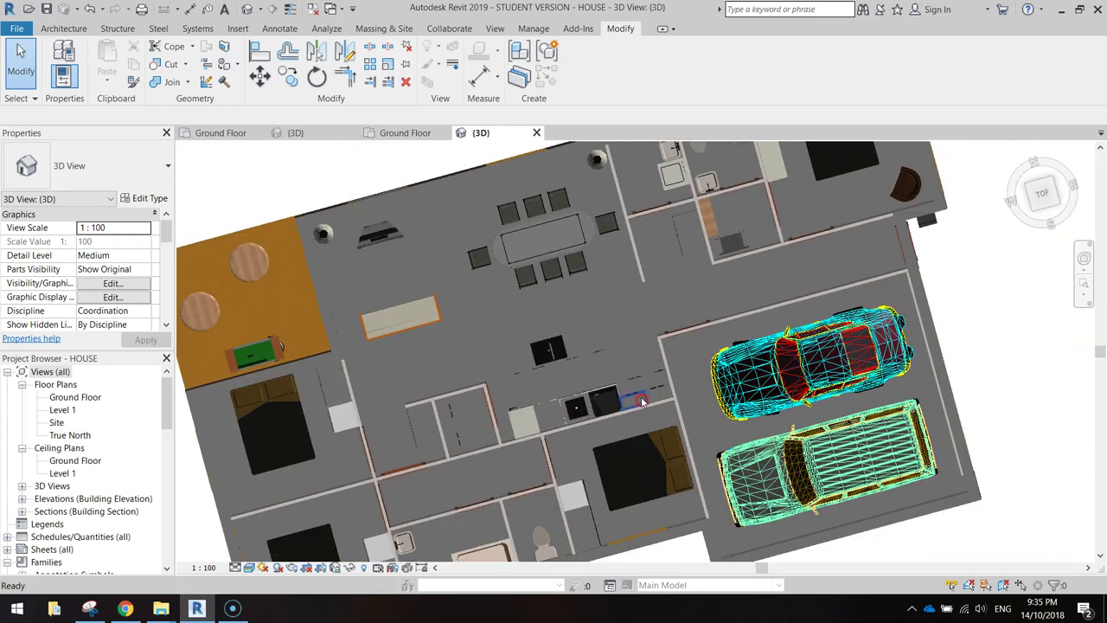
{"action": "left_click", "coordinate": [1042, 194]}
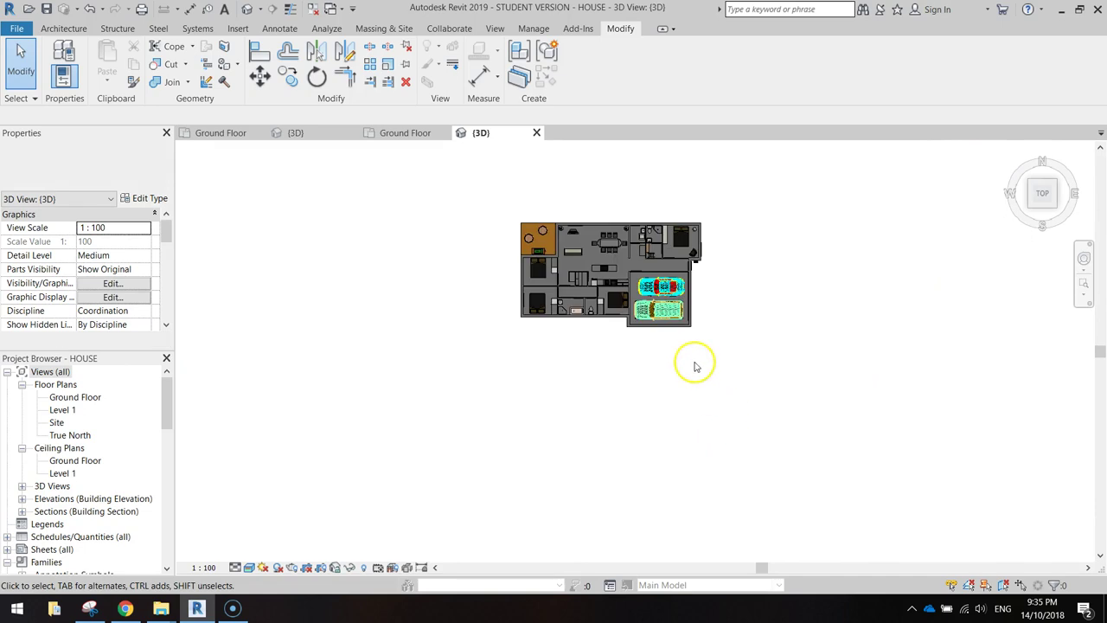
{"action": "scroll", "coordinate": [614, 254], "scroll_direction": "up", "scroll_amount": 2}
{"action": "scroll", "coordinate": [614, 254], "scroll_direction": "up", "scroll_amount": 3}
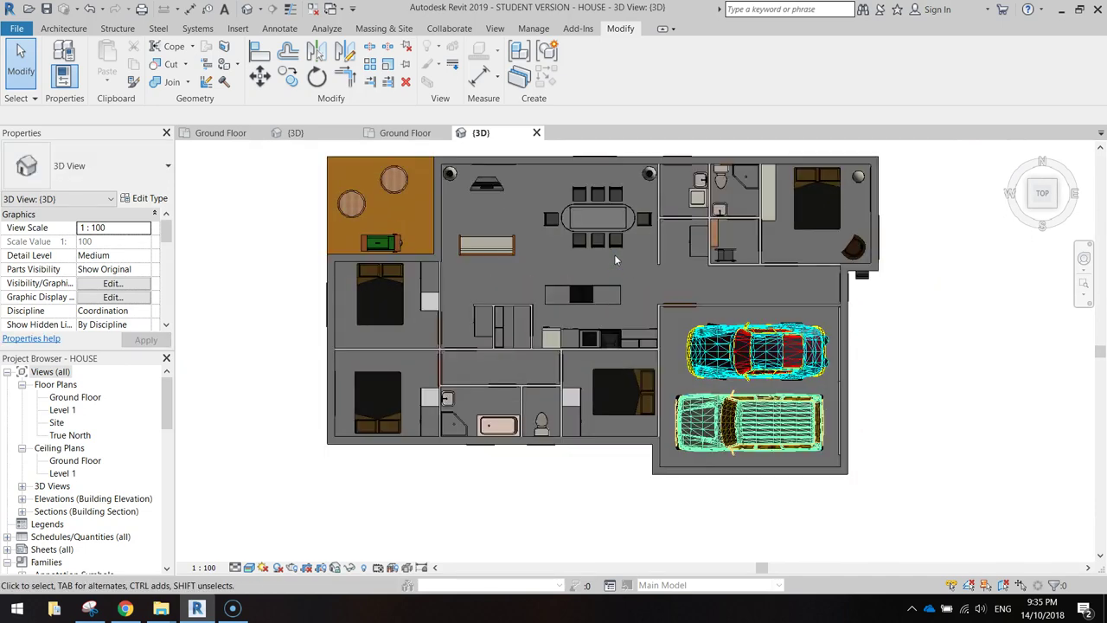
{"action": "scroll", "coordinate": [614, 255], "scroll_direction": "up", "scroll_amount": 1}
{"action": "middle_click_drag", "start_coordinate": [574, 272], "coordinate": [554, 303]}
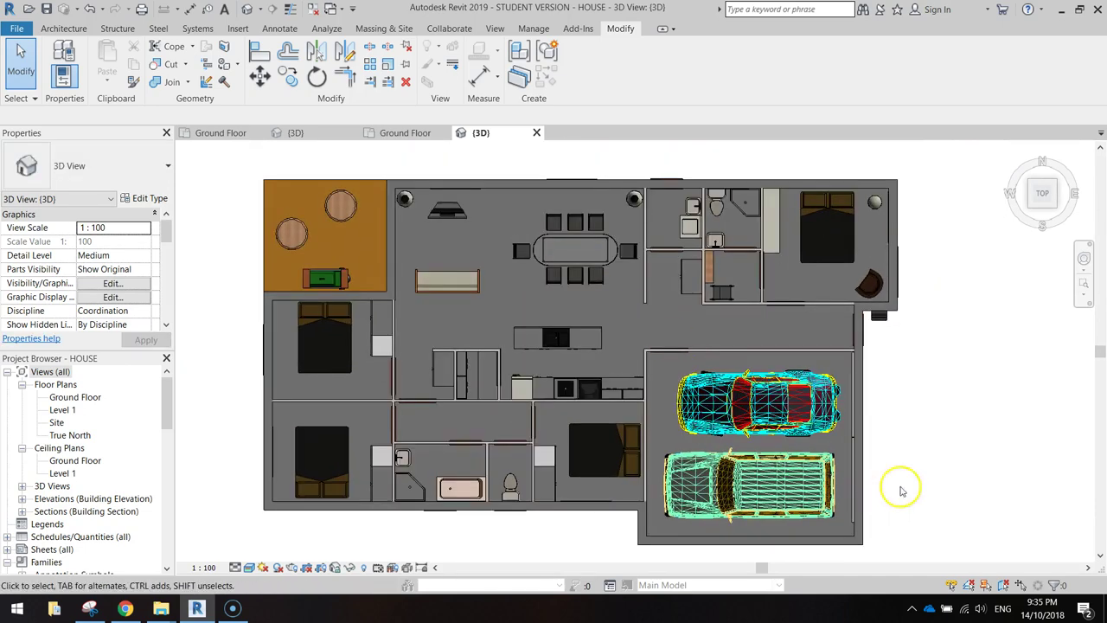
{"action": "scroll", "coordinate": [857, 450], "scroll_direction": "up", "scroll_amount": 1}
{"action": "middle_click_drag", "start_coordinate": [563, 346], "coordinate": [632, 377]}
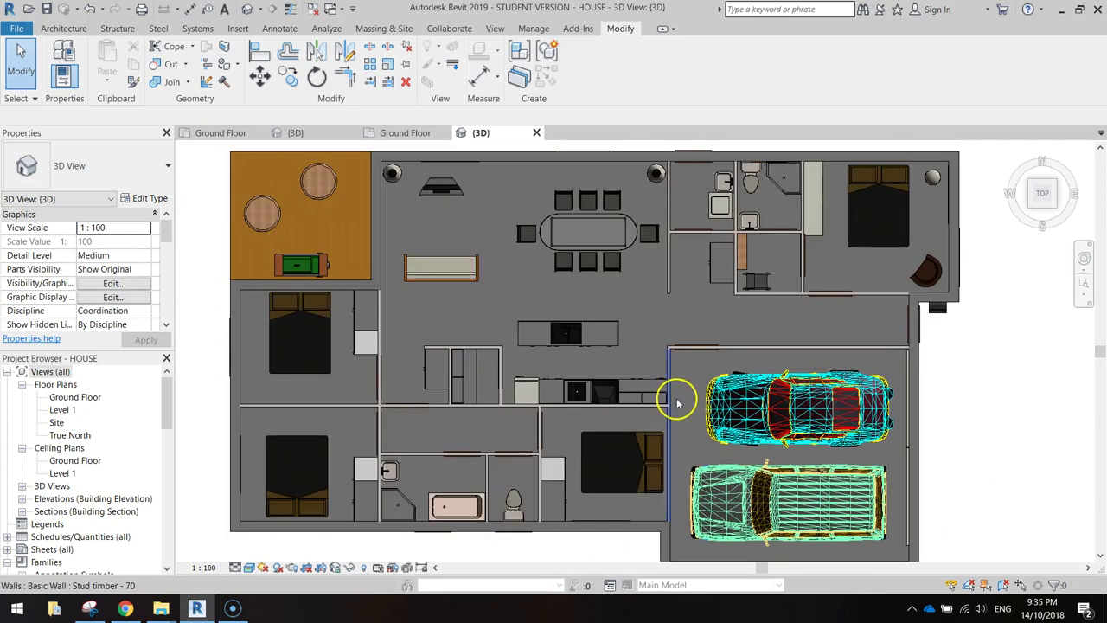
{"action": "scroll", "coordinate": [642, 289], "scroll_direction": "down", "scroll_amount": 1}
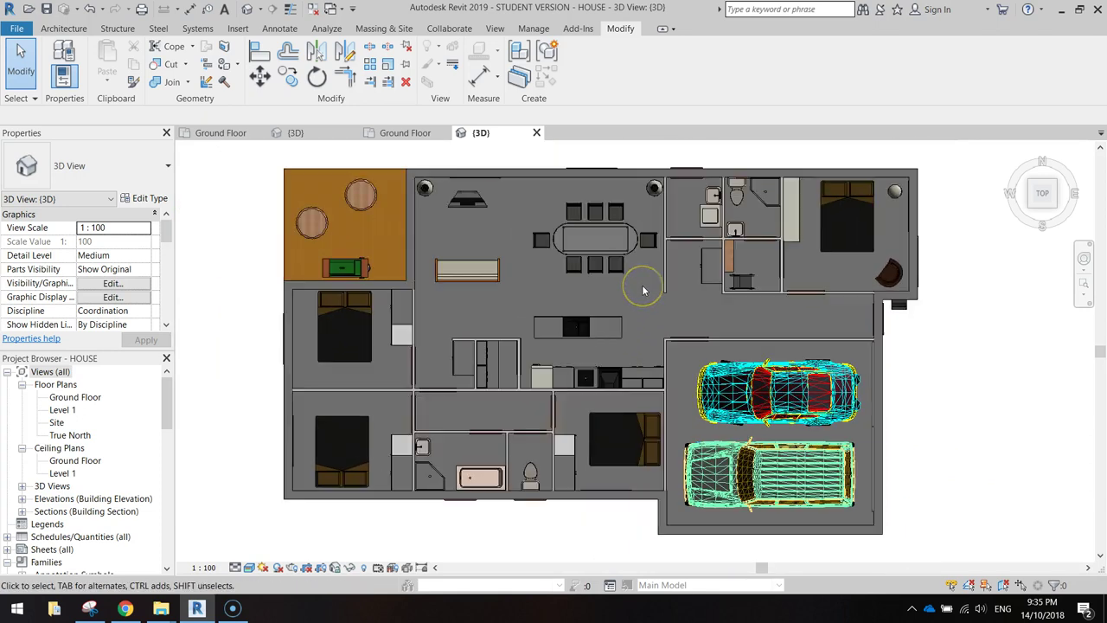
{"action": "scroll", "coordinate": [739, 341], "scroll_direction": "down", "scroll_amount": 1}
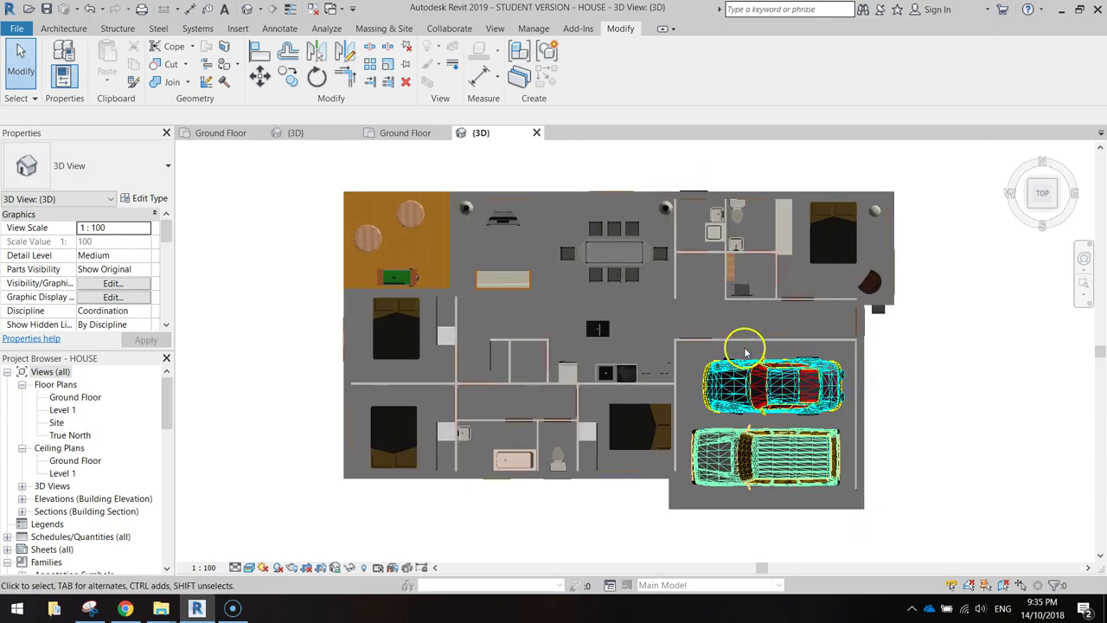
{"action": "mouse_move", "coordinate": [830, 406]}
{"action": "middle_mouse_down"}
{"action": "mouse_move", "coordinate": [737, 364]}
{"action": "mouse_move", "coordinate": [625, 152]}
{"action": "mouse_move", "coordinate": [588, 123]}
{"action": "middle_mouse_up"}
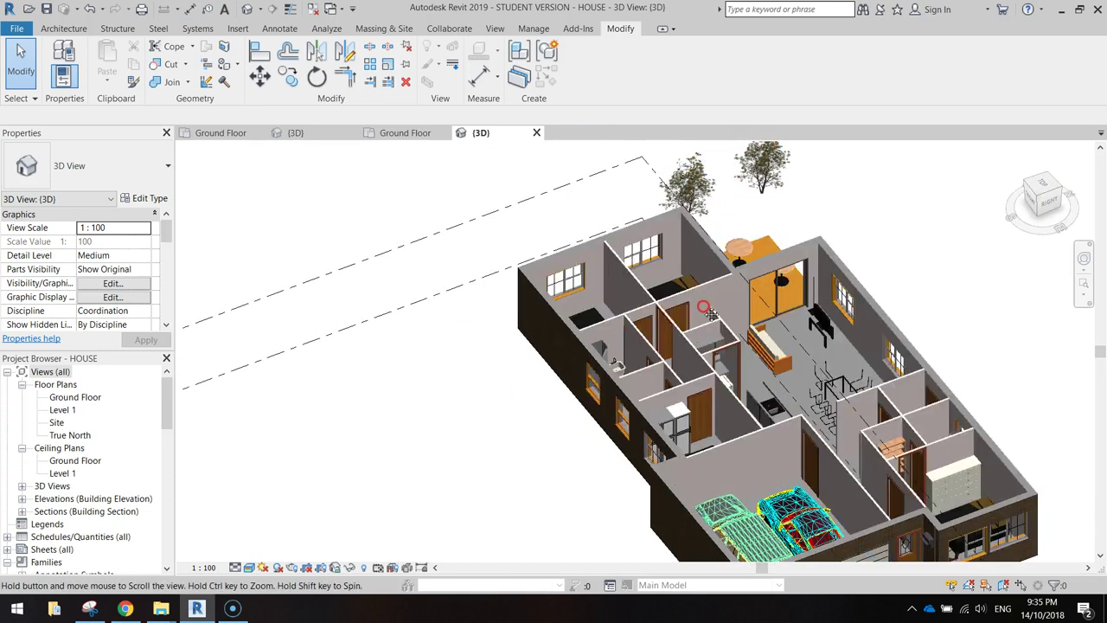
{"action": "middle_click_drag", "start_coordinate": [715, 177], "coordinate": [657, 242]}
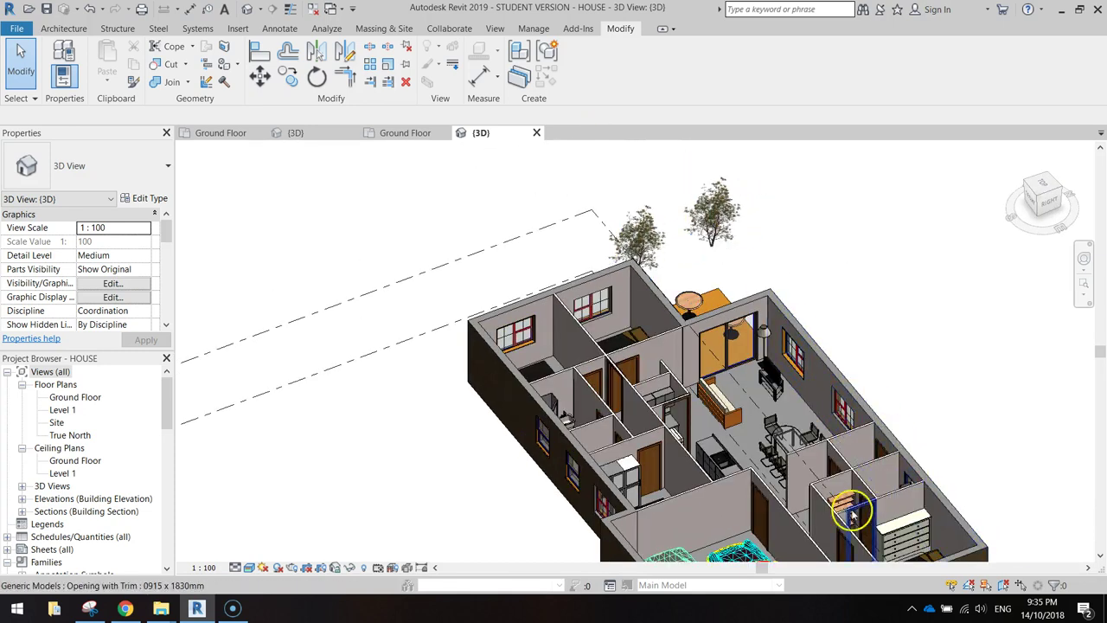
{"action": "mouse_move", "coordinate": [838, 467]}
{"action": "middle_mouse_down"}
{"action": "mouse_move", "coordinate": [829, 328]}
{"action": "mouse_move", "coordinate": [741, 321]}
{"action": "middle_mouse_up"}
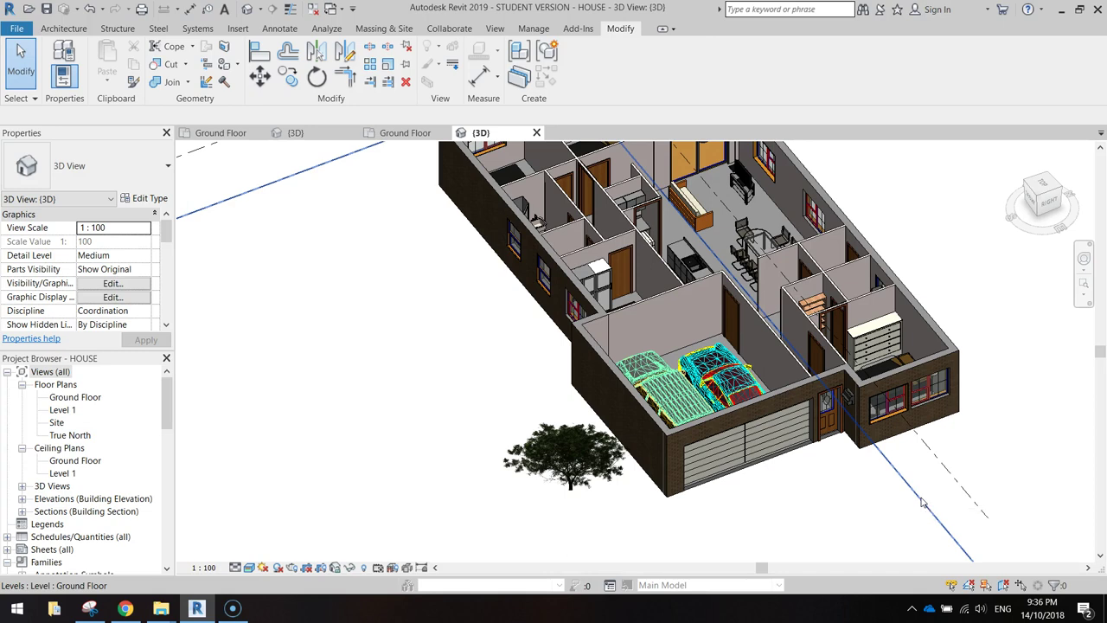
{"action": "middle_click_drag", "start_coordinate": [815, 383], "coordinate": [798, 453]}
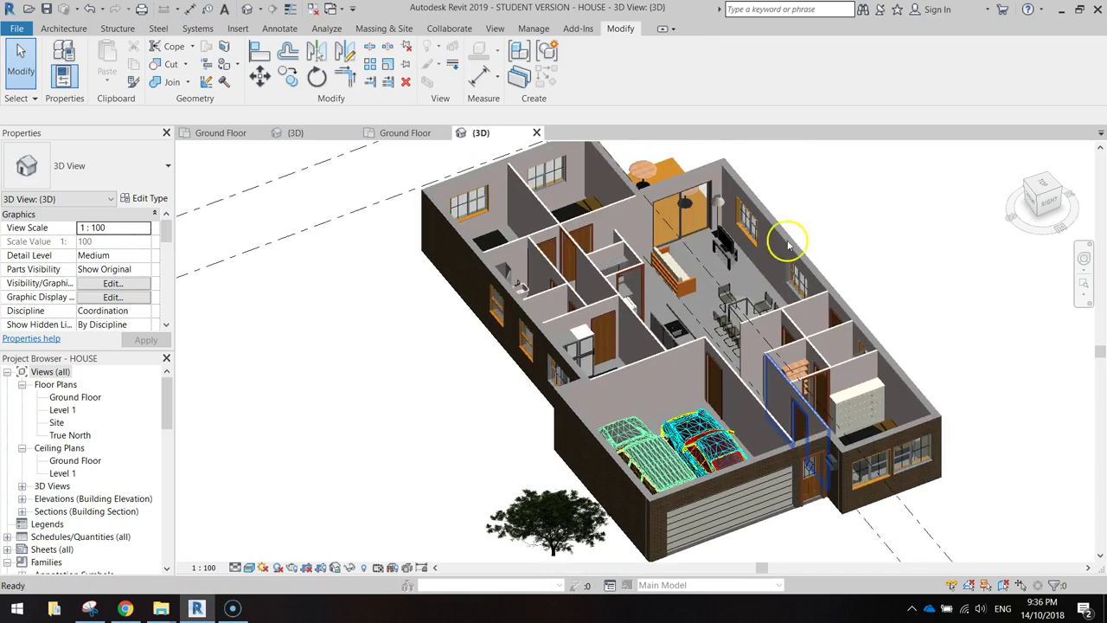